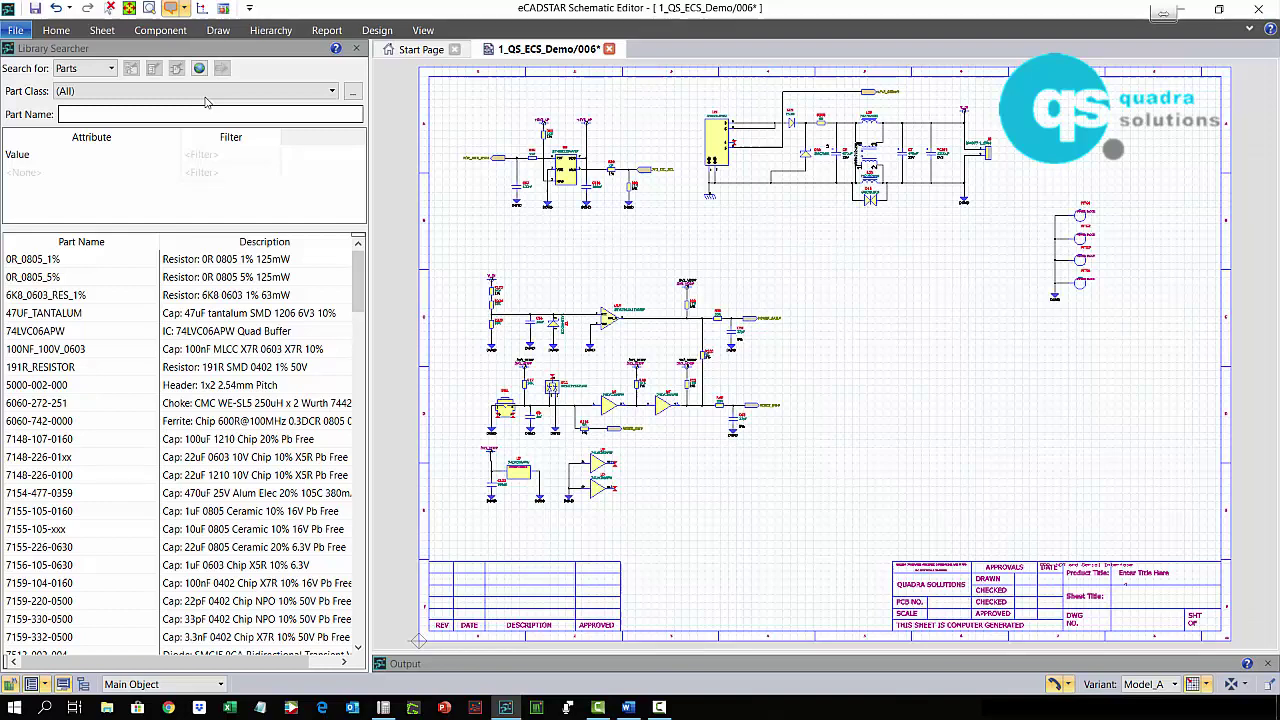
Step: Preview the 0R_0805_1%, 0R_1210_1% and 191R_RESISTOR parts and the next few parts
drag(79, 254, 70, 260)
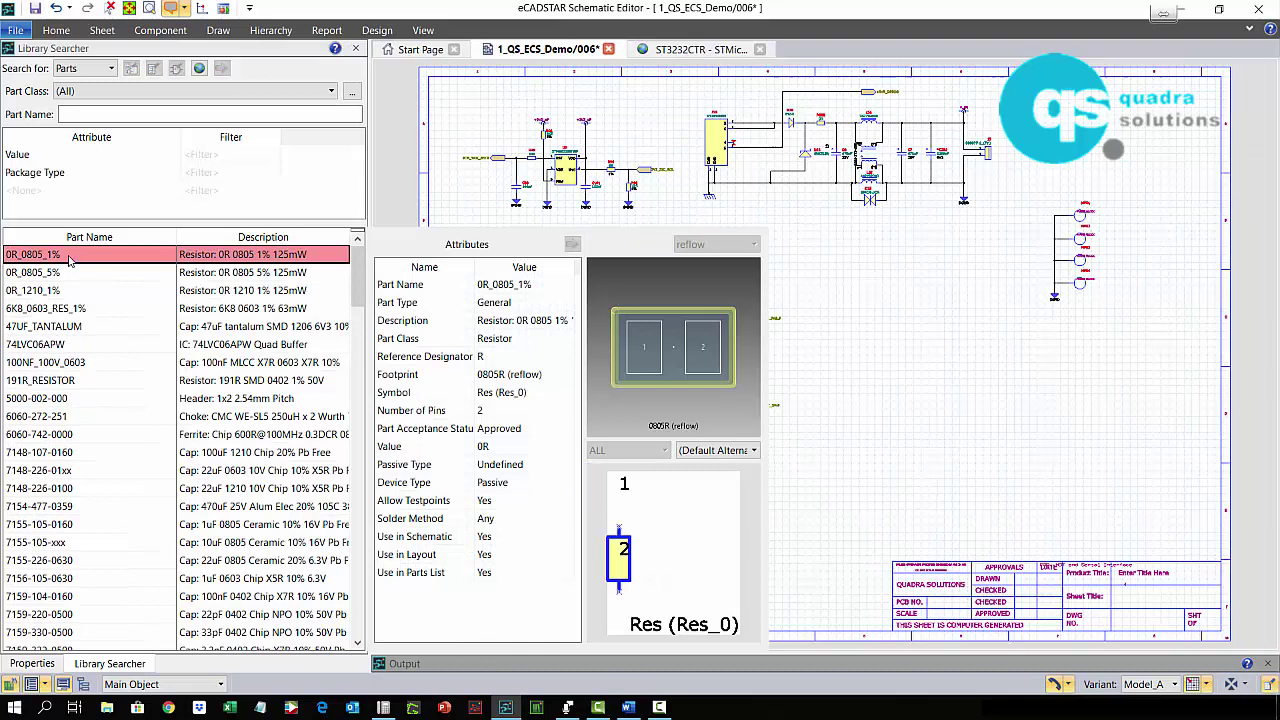
click(69, 290)
scroll(72, 308, down, 2)
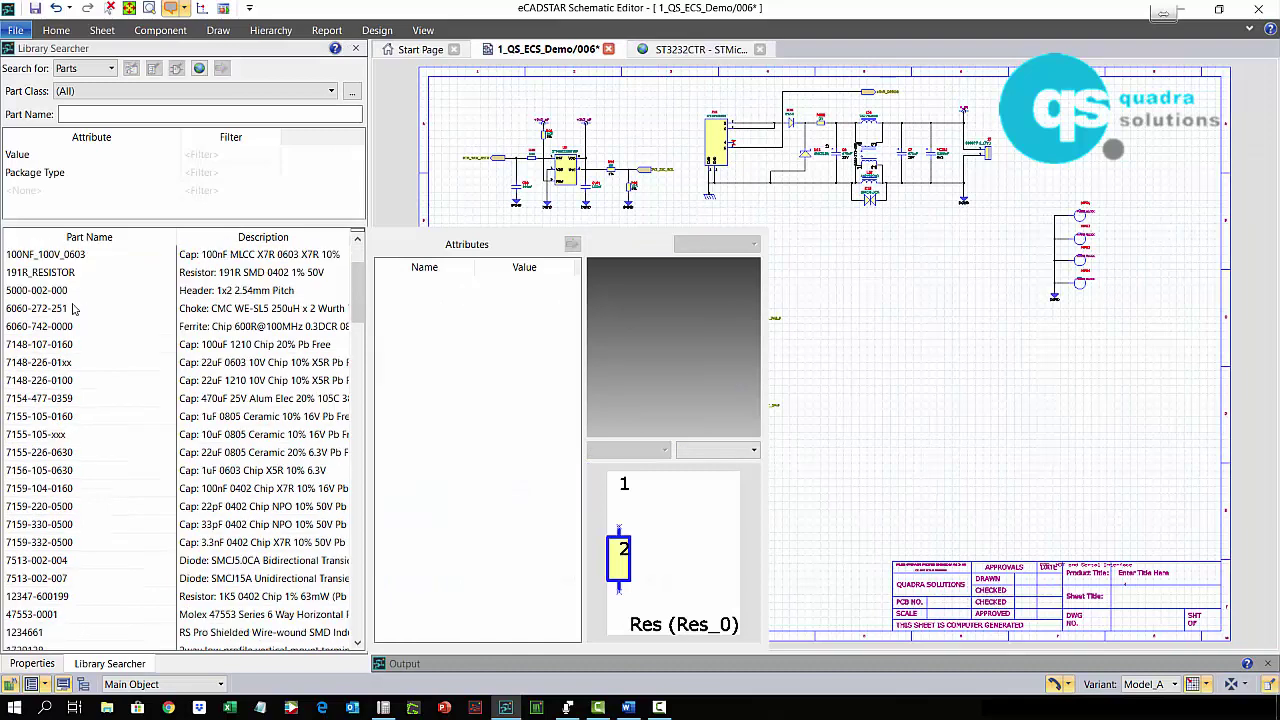
click(72, 291)
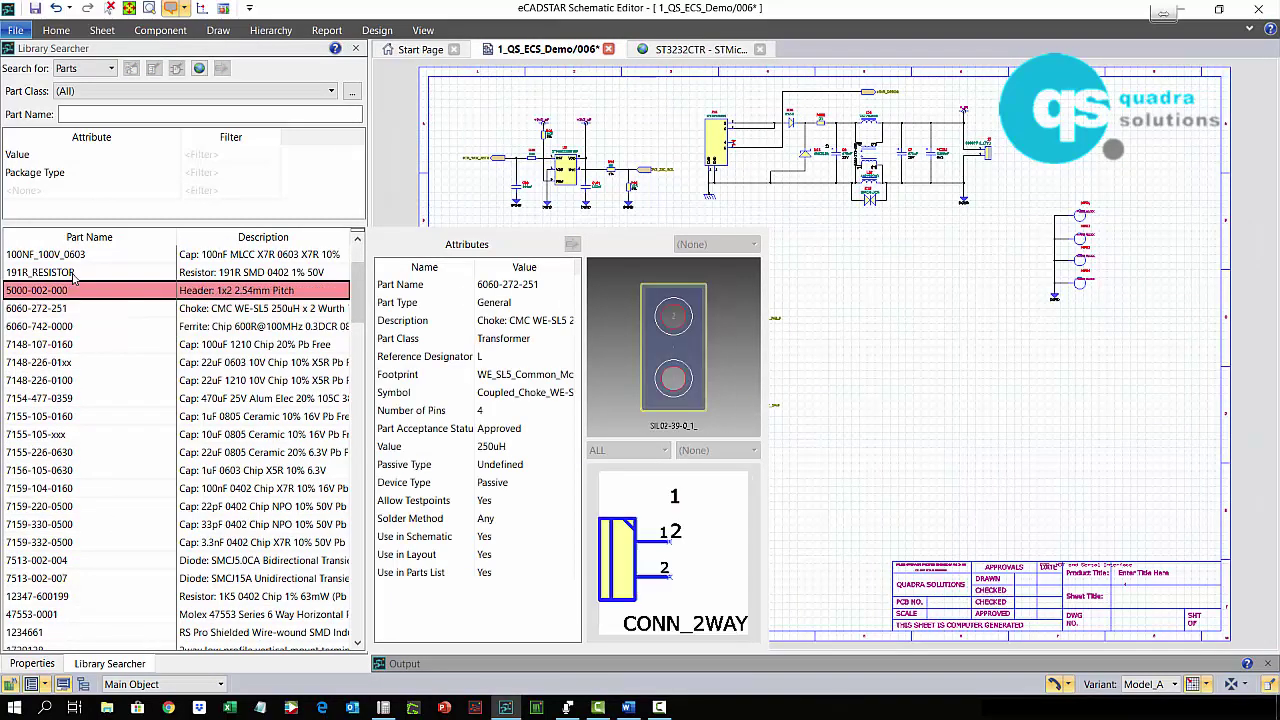
key(Down)
key(Down)
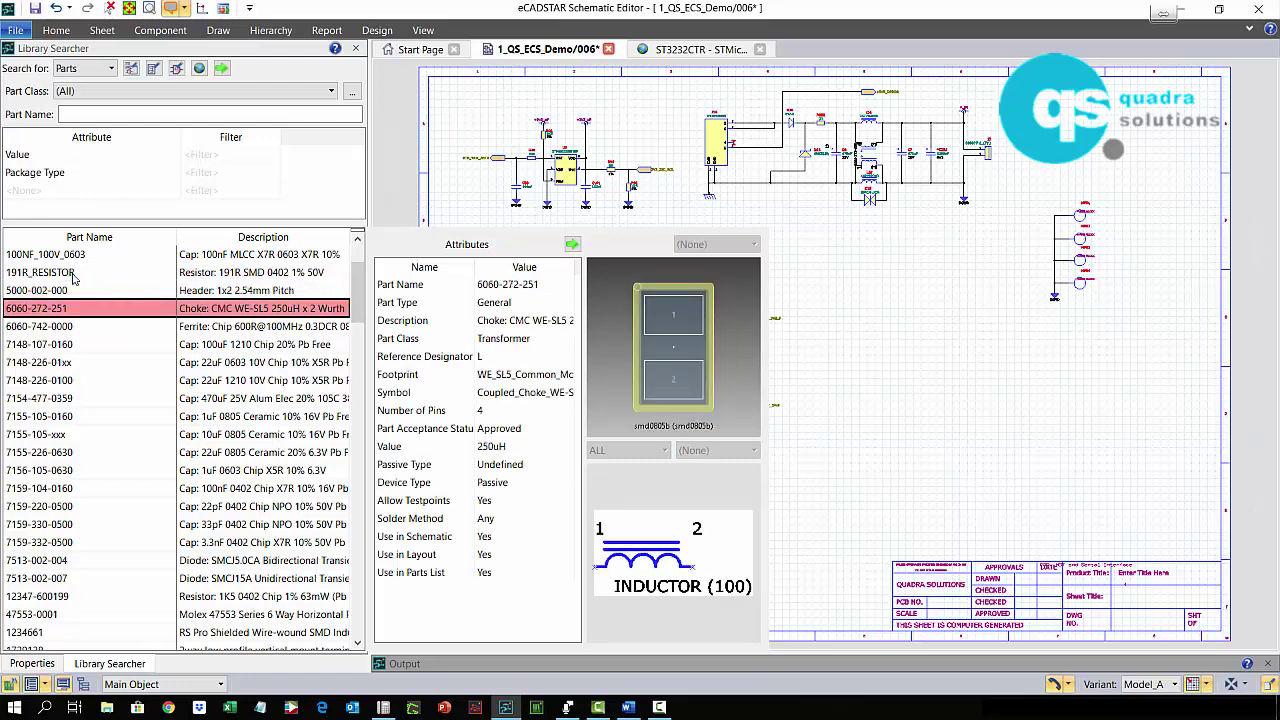
key(Down)
key(Down)
key(Down)
key(Down)
key(Down)
key(Down)
key(Down)
key(Down)
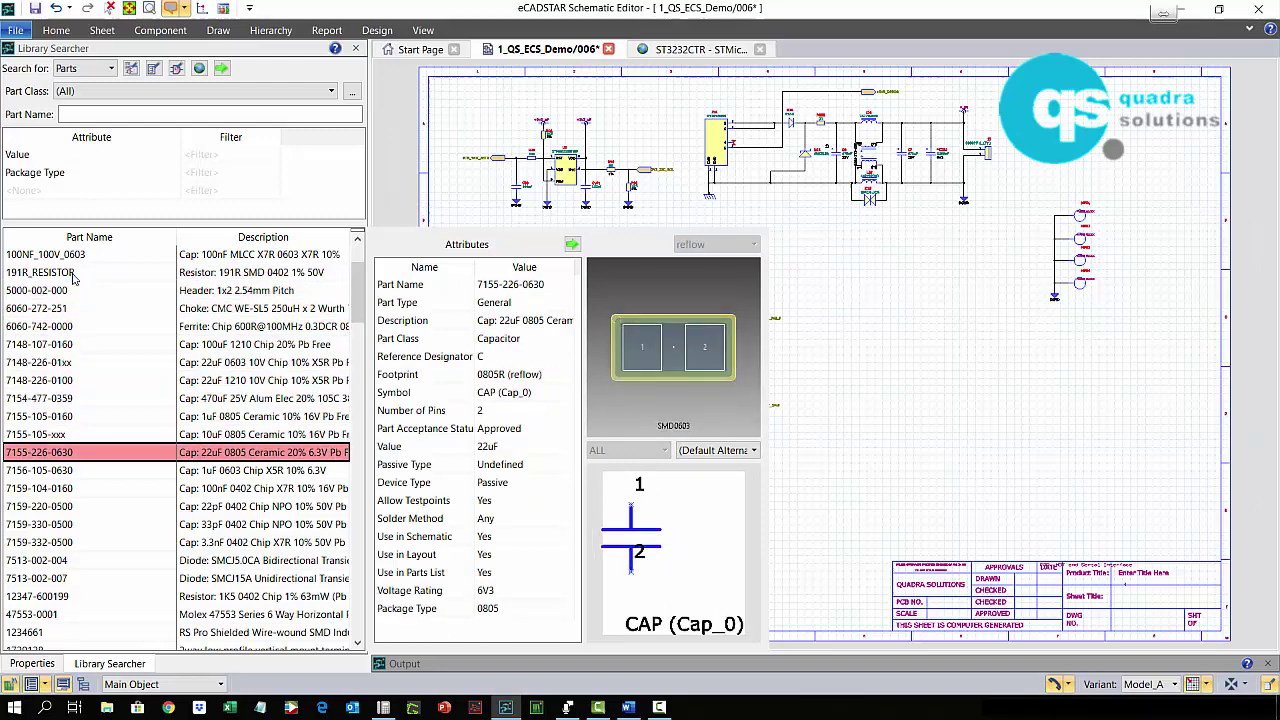
key(Down)
key(Down)
key(Down)
key(Down)
key(Down)
key(Down)
key(Down)
key(Down)
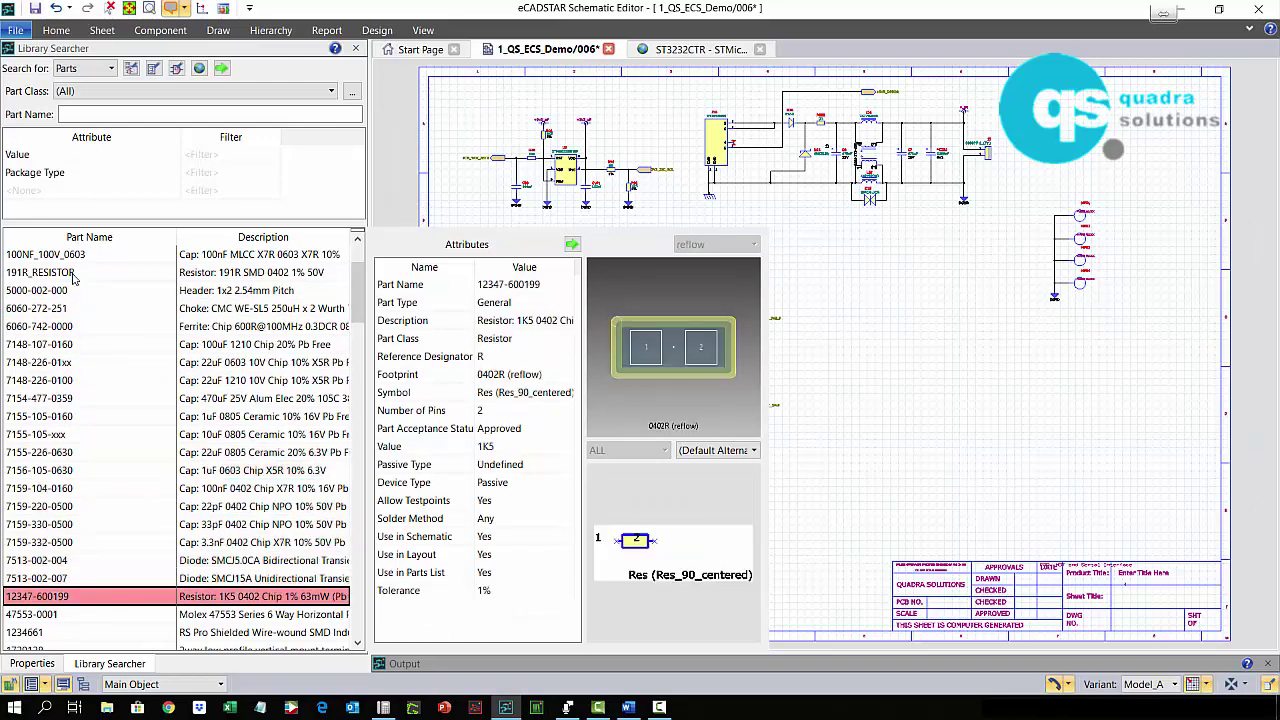
Step: Widen the Library Searcher into a full table and preview the BAS21LT1G diode
mouse_move(50, 294)
mouse_down()
mouse_move(101, 546)
mouse_move(117, 348)
mouse_up()
scroll(101, 546, down, 3)
scroll(101, 548, down, 4)
scroll(103, 548, down, 1)
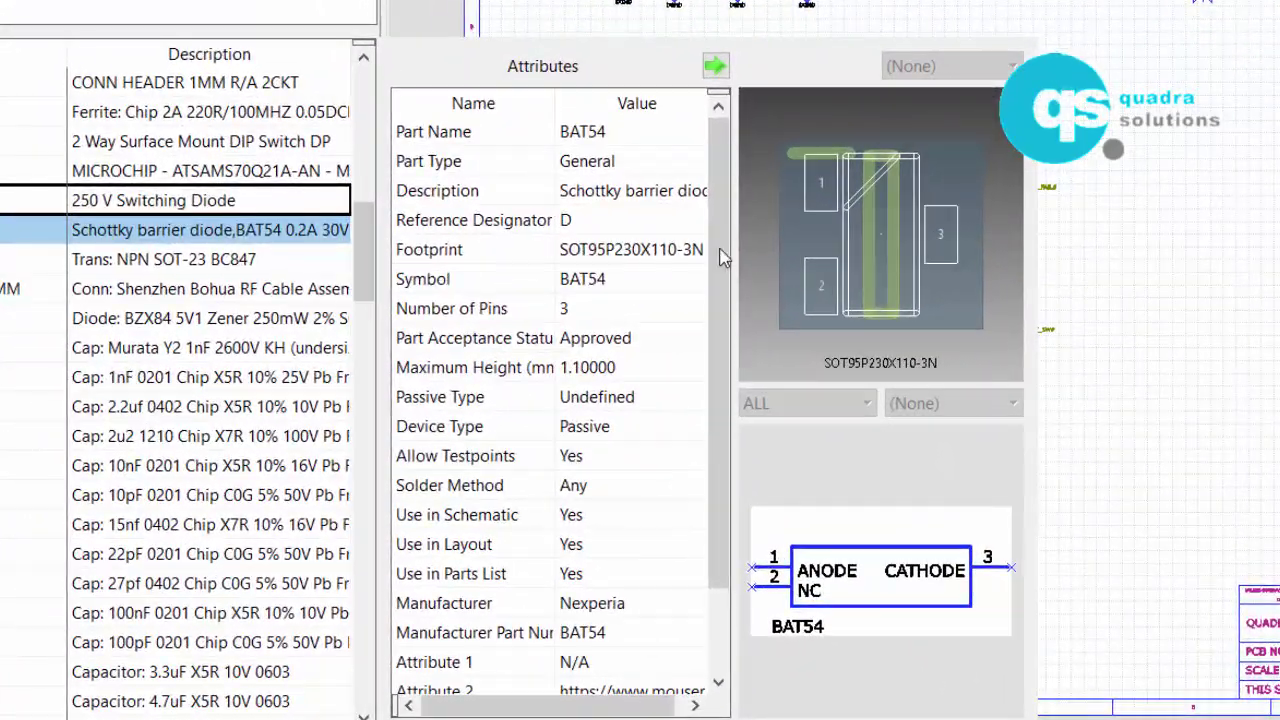
mouse_move(733, 316)
mouse_down()
mouse_move(735, 366)
mouse_move(733, 290)
mouse_move(733, 349)
mouse_up()
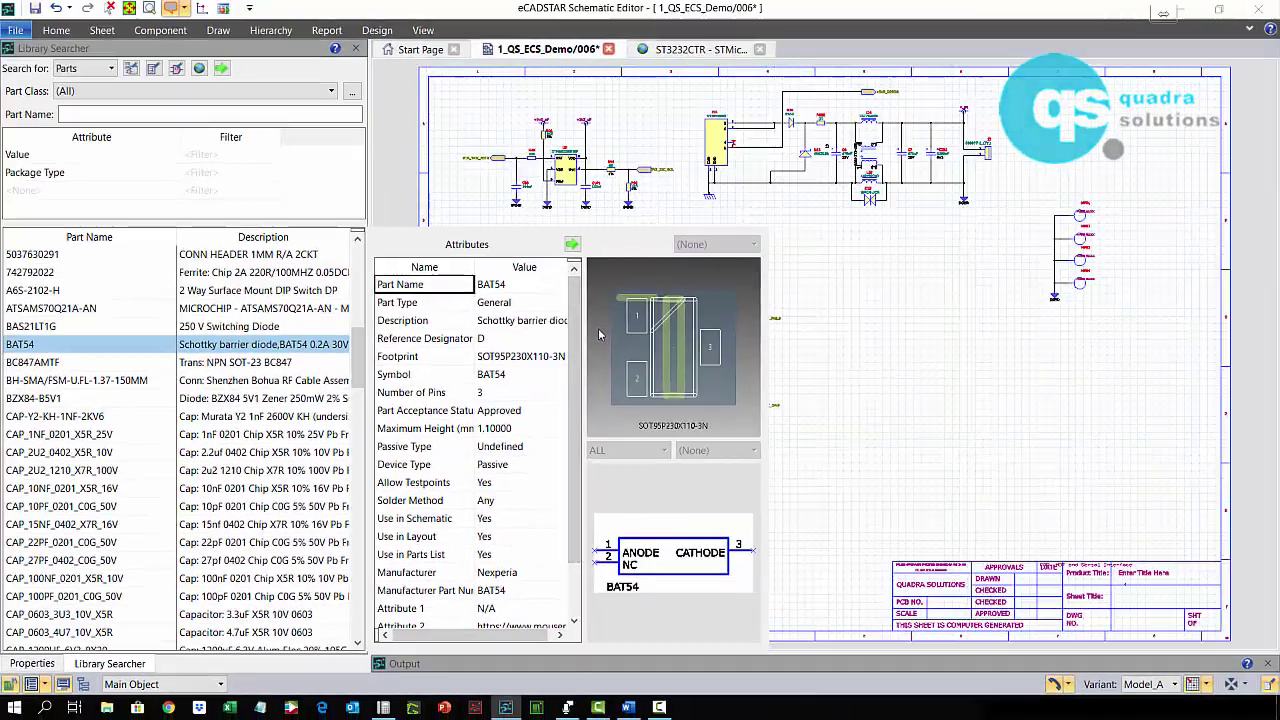
click(103, 333)
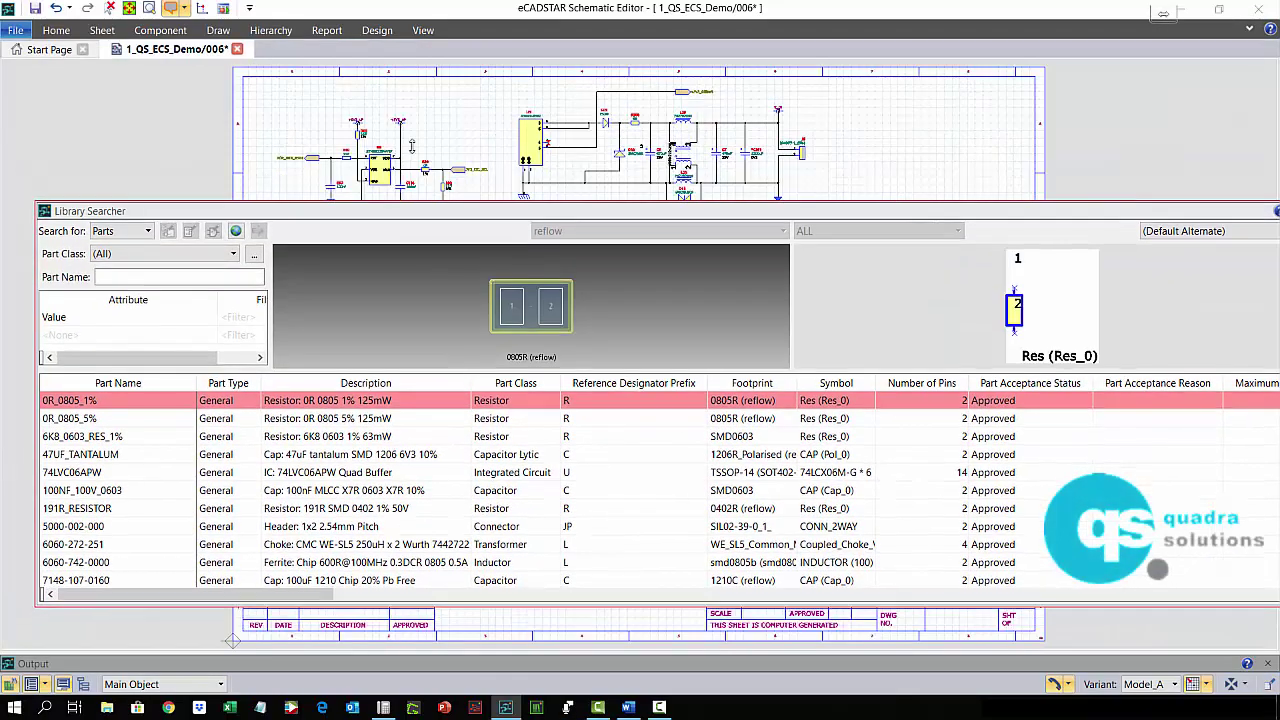
drag(416, 207, 416, 64)
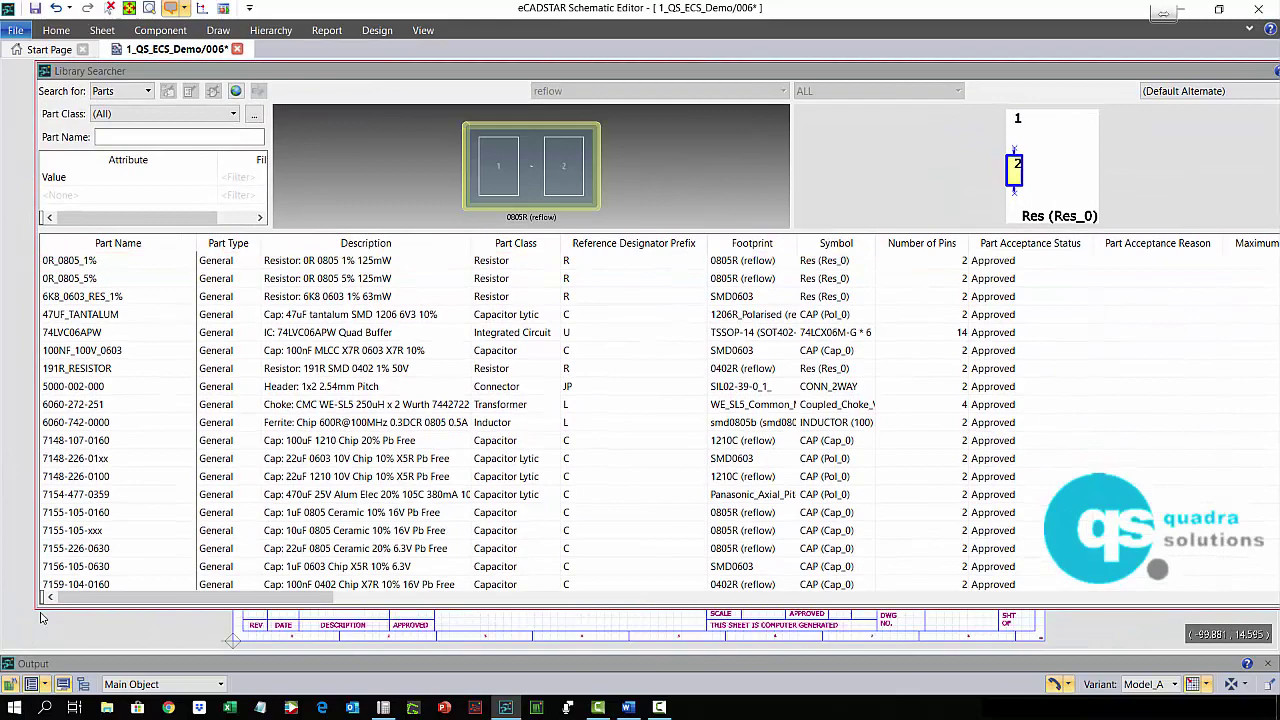
mouse_move(37, 607)
mouse_down()
mouse_move(1, 637)
mouse_move(66, 300)
mouse_up()
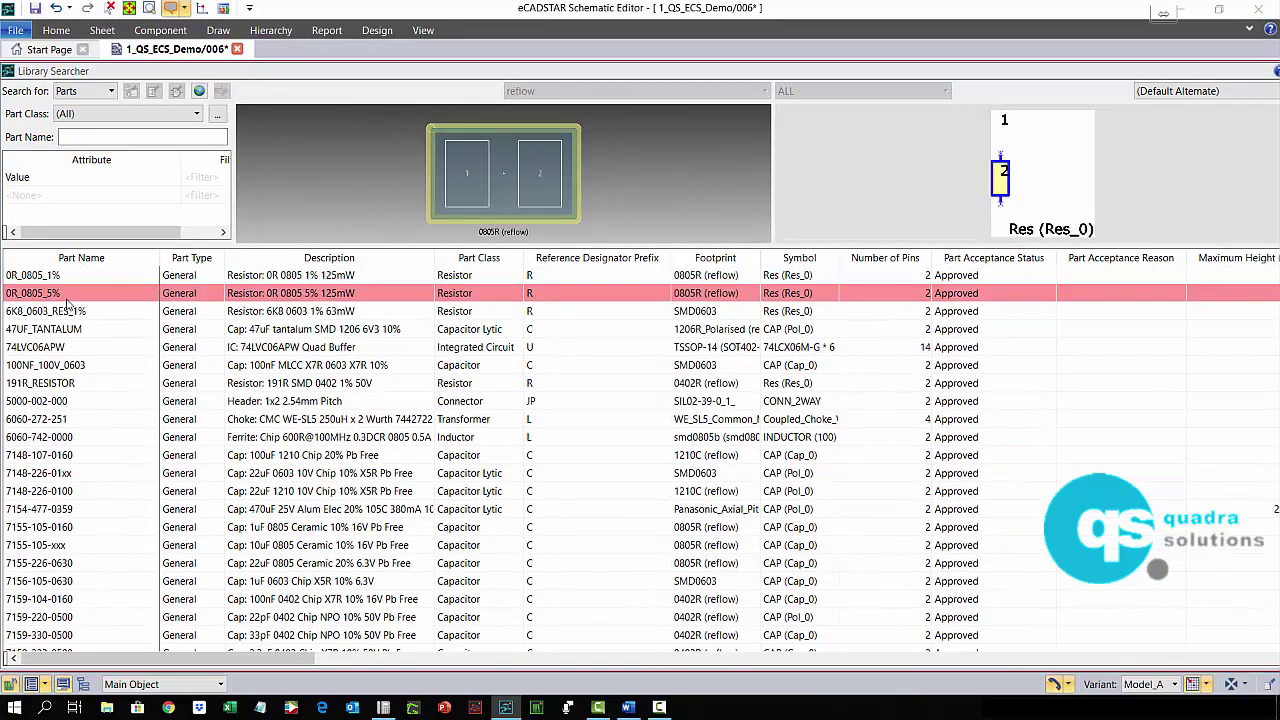
click(52, 278)
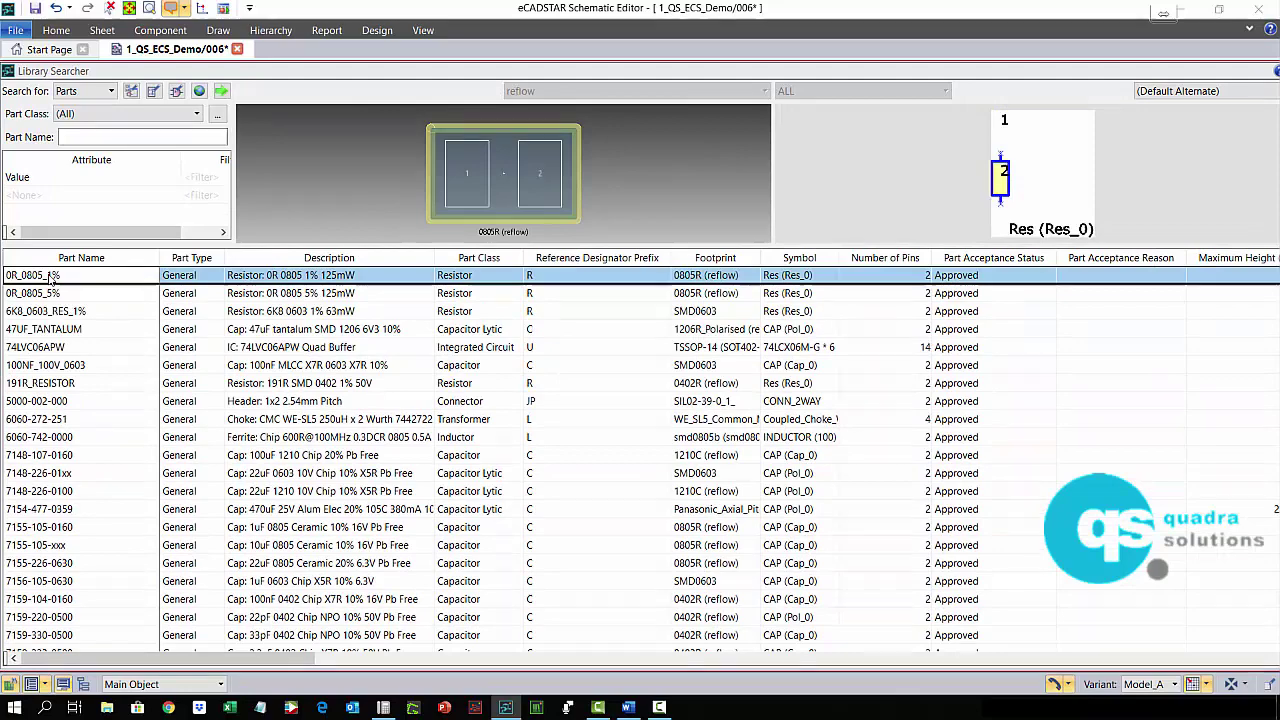
key(Down)
key(Down)
key(Down)
key(Down)
key(Down)
key(Down)
key(Down)
key(Down)
key(Down)
key(Down)
key(Down)
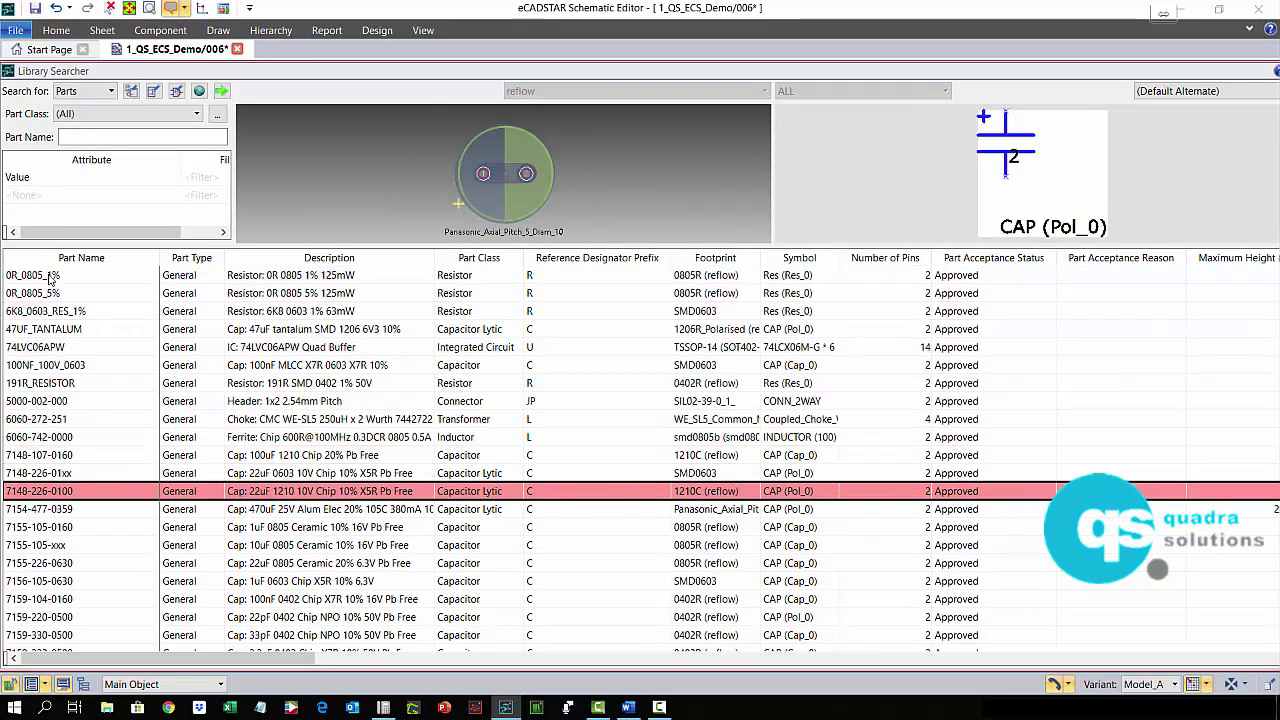
key(Down)
key(Down)
key(Down)
key(Down)
key(Down)
key(Down)
key(Down)
key(Down)
key(Down)
key(Down)
key(Down)
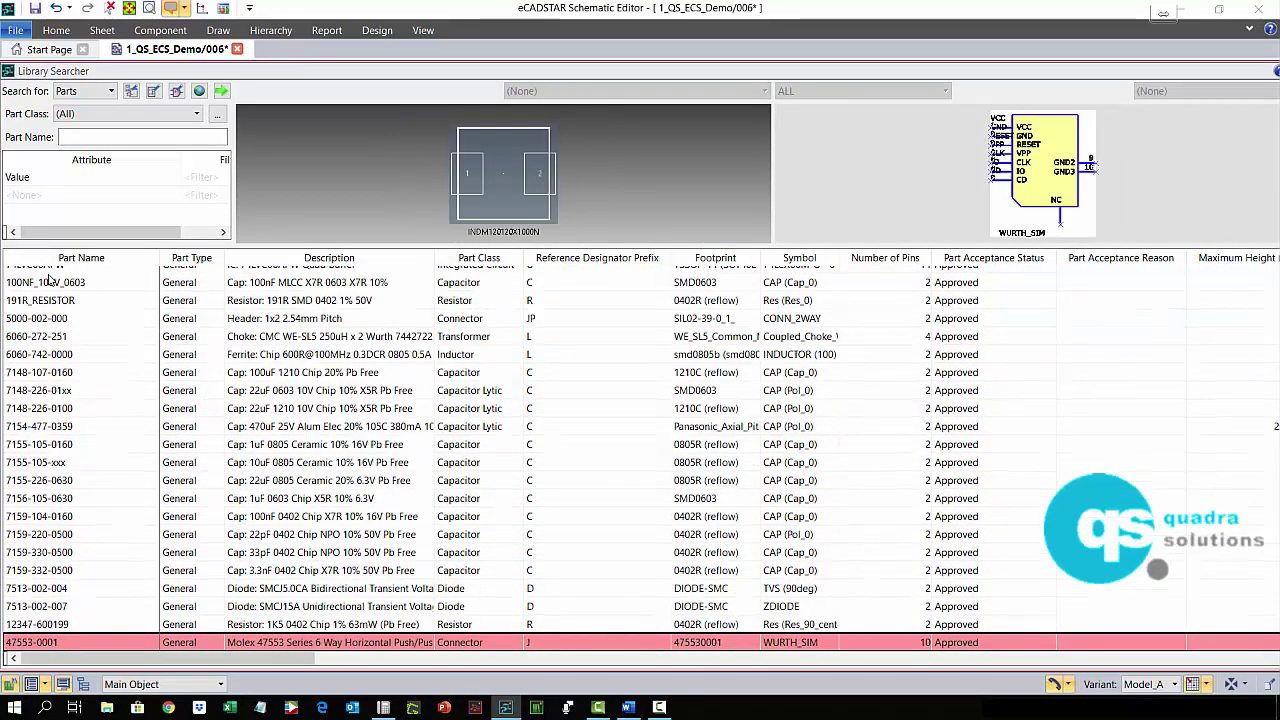
key(Down)
key(Down)
key(Down)
key(Down)
key(Down)
key(Down)
key(Down)
key(Down)
key(Down)
key(Down)
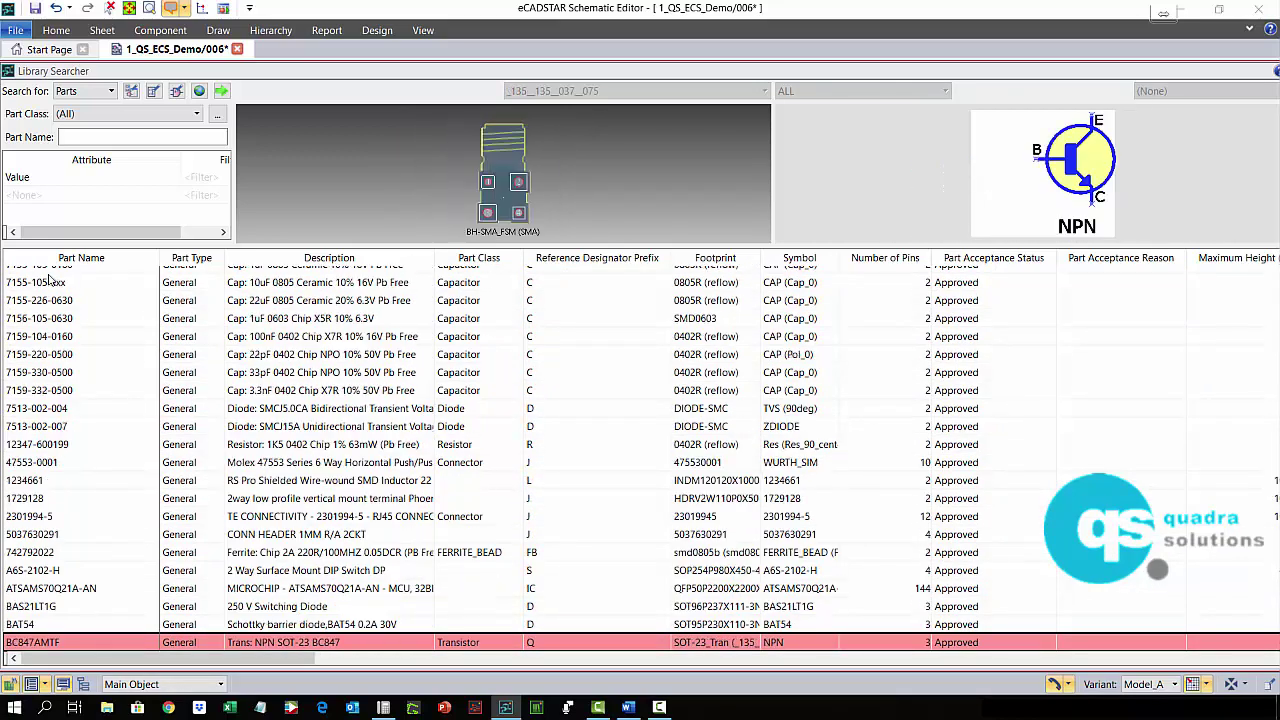
key(Down)
key(Down)
key(Down)
key(Down)
key(Down)
key(Down)
key(Down)
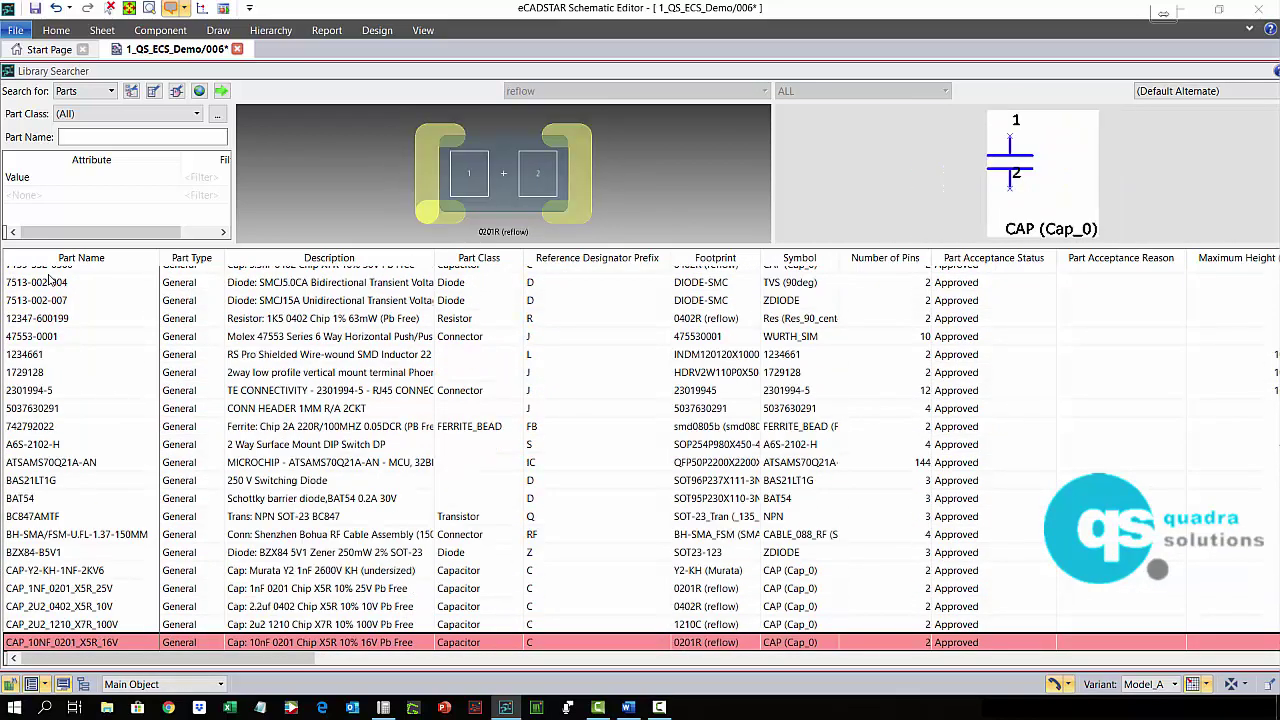
click(50, 300)
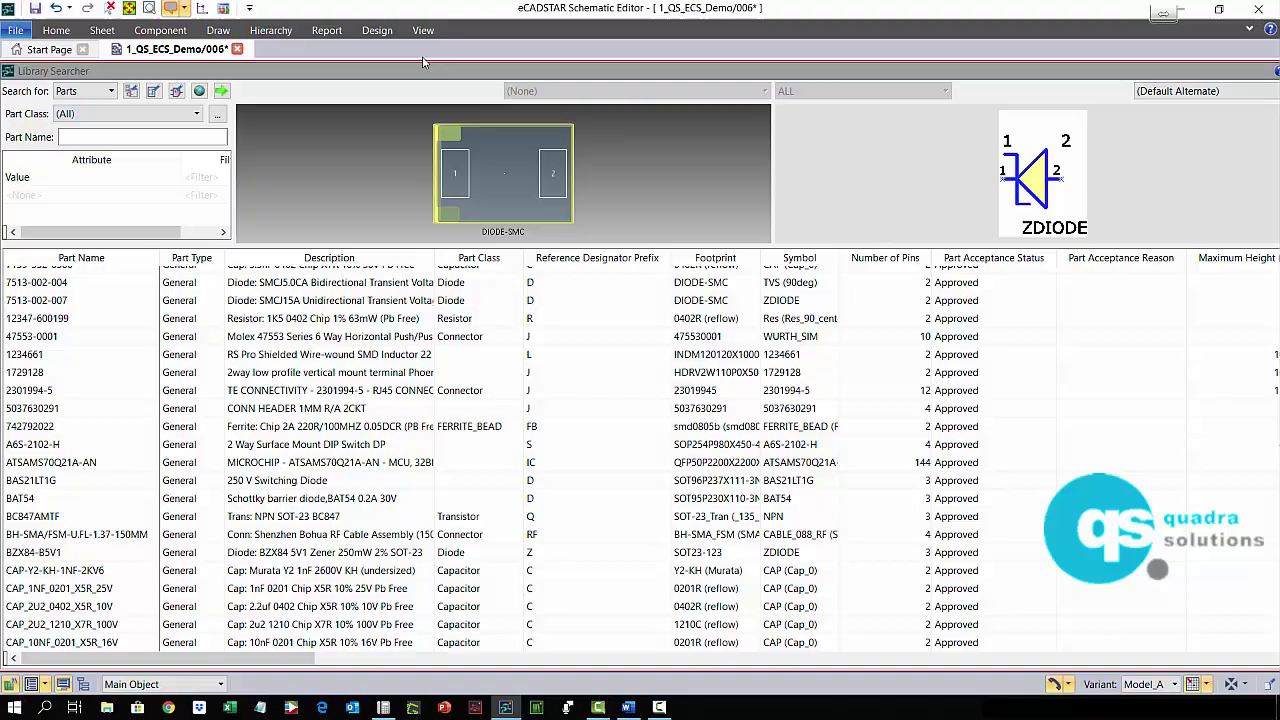
Step: Dock the Library Searcher back as a narrow panel and browse the part class list
drag(415, 71, 378, 215)
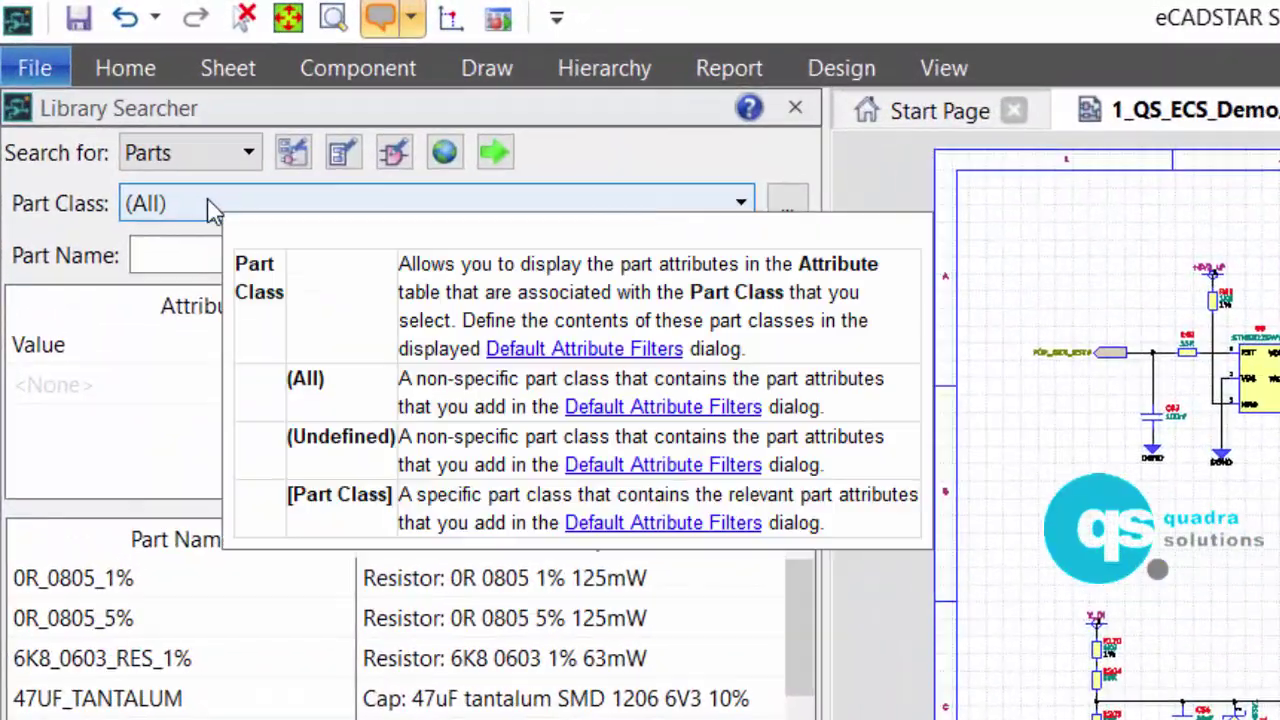
click(185, 180)
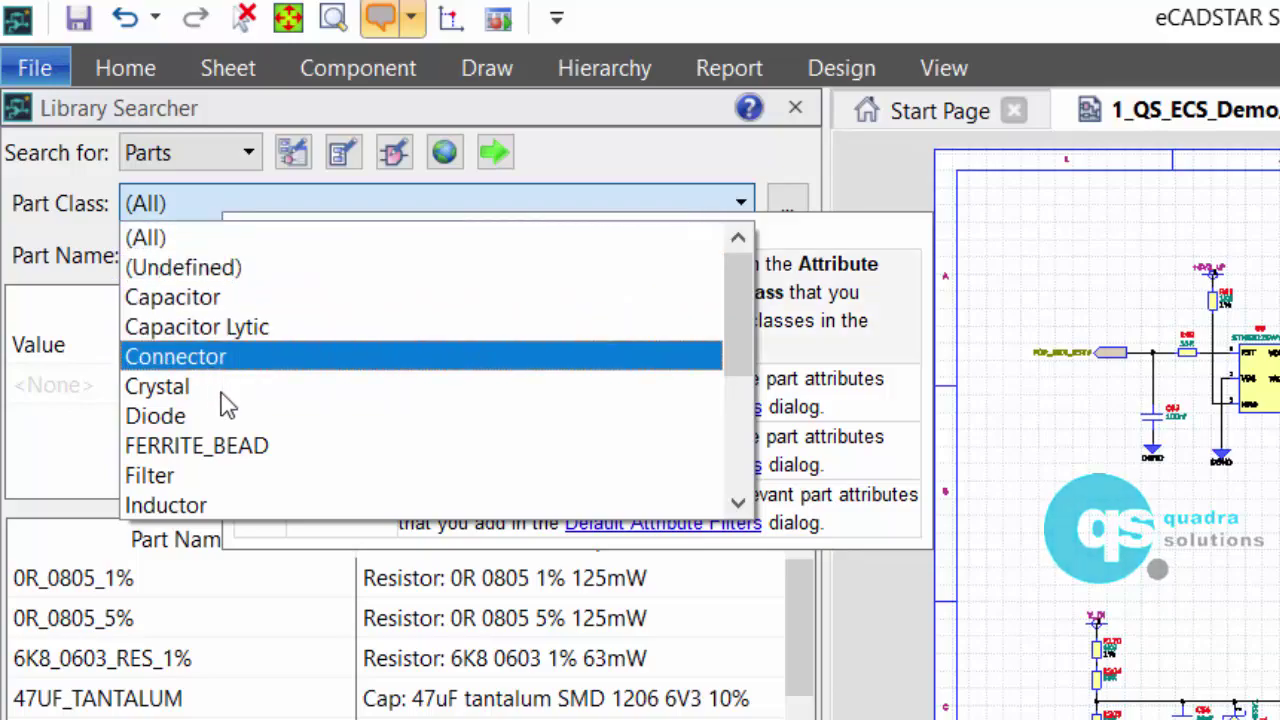
scroll(262, 494, down, 3)
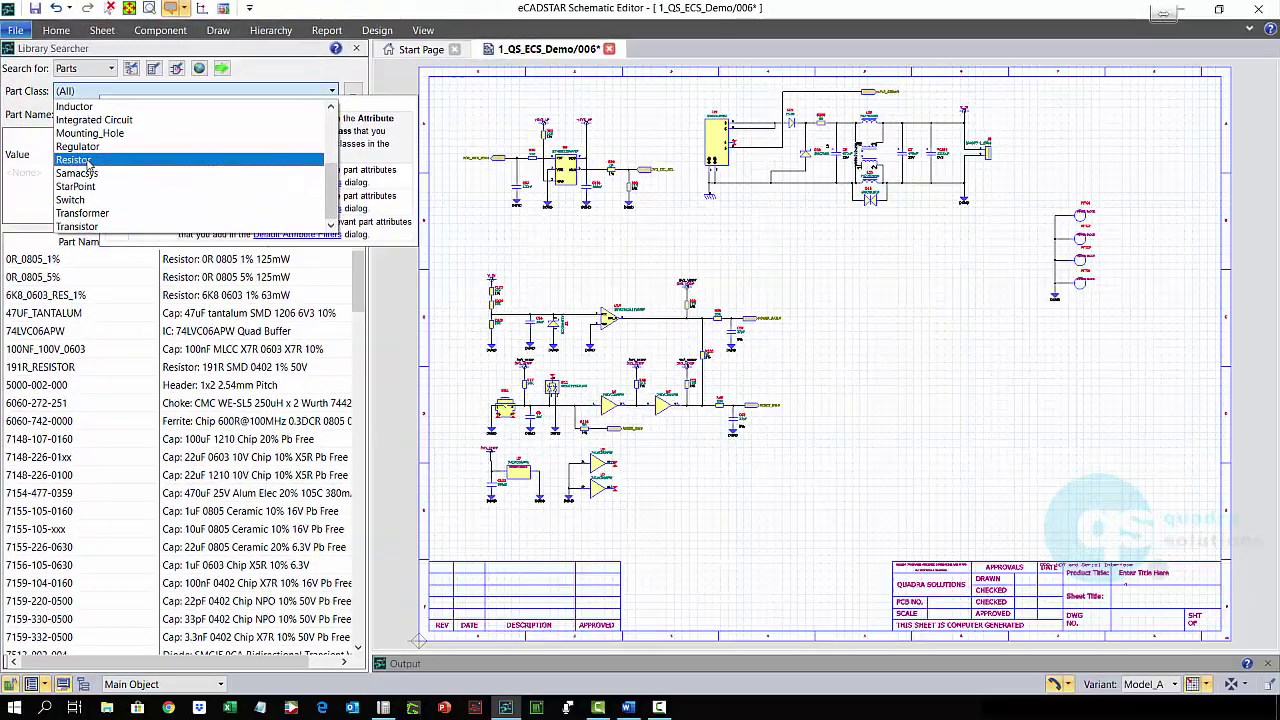
key(Escape)
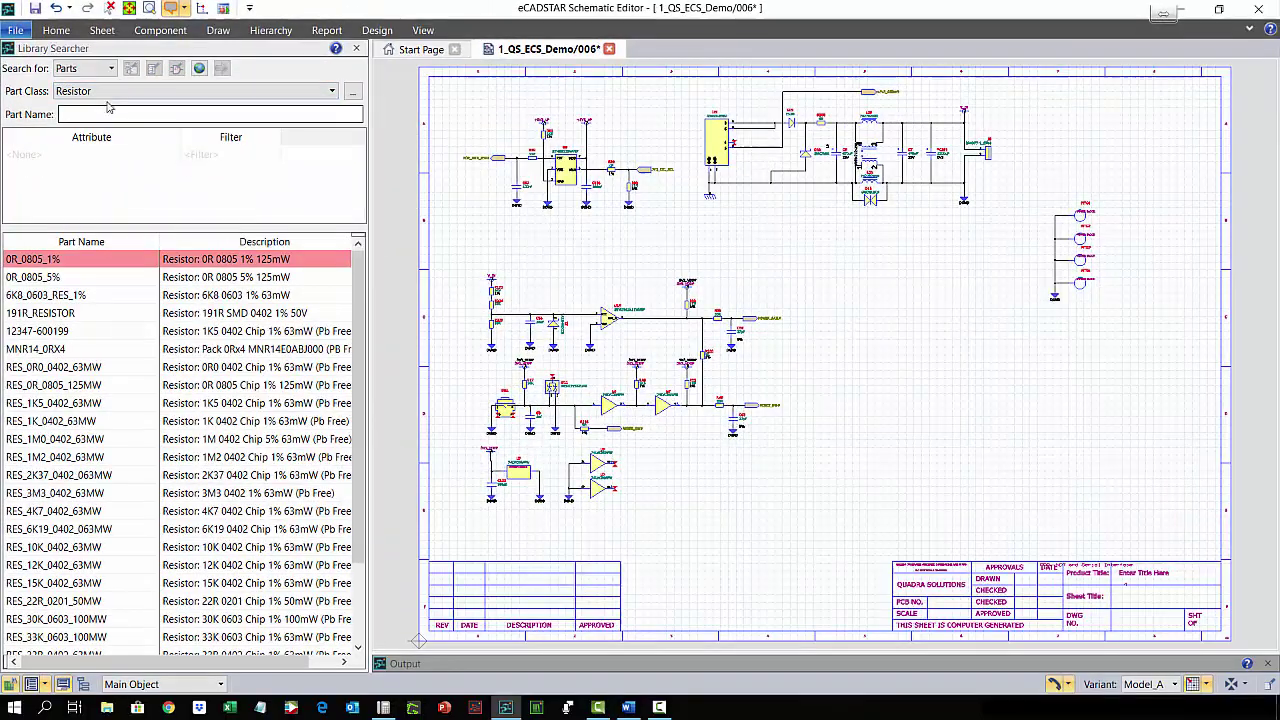
Step: Filter Part Class to Resistor, then Integrated Circuit, then reset it to (All)
click(100, 91)
click(100, 120)
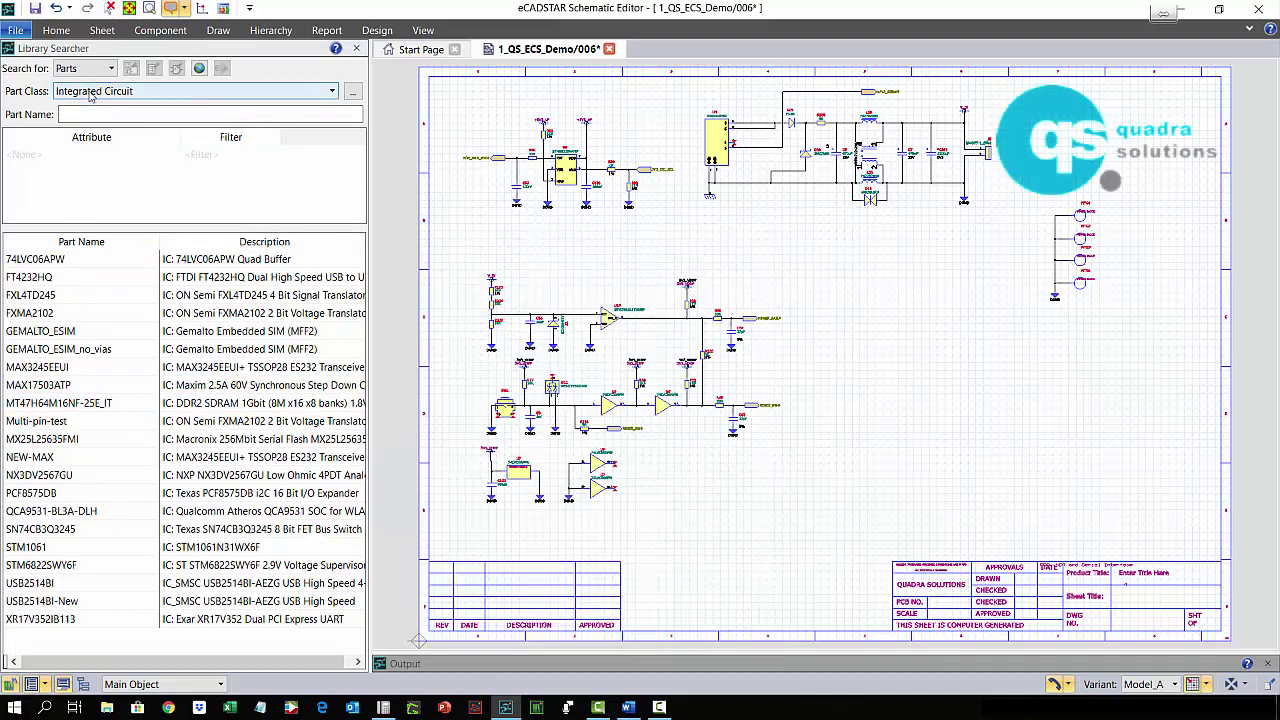
click(100, 91)
click(95, 106)
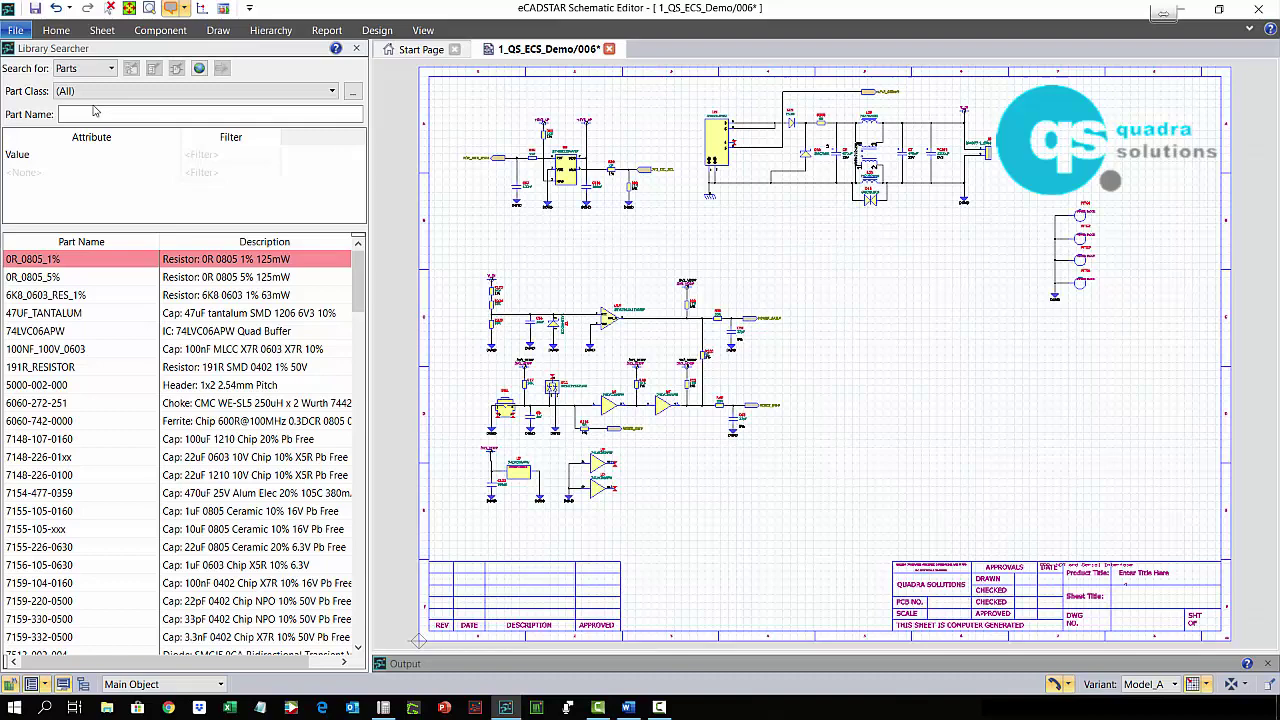
Step: Search part names for '22u', which finds nothing, then empty the name field
click(100, 112)
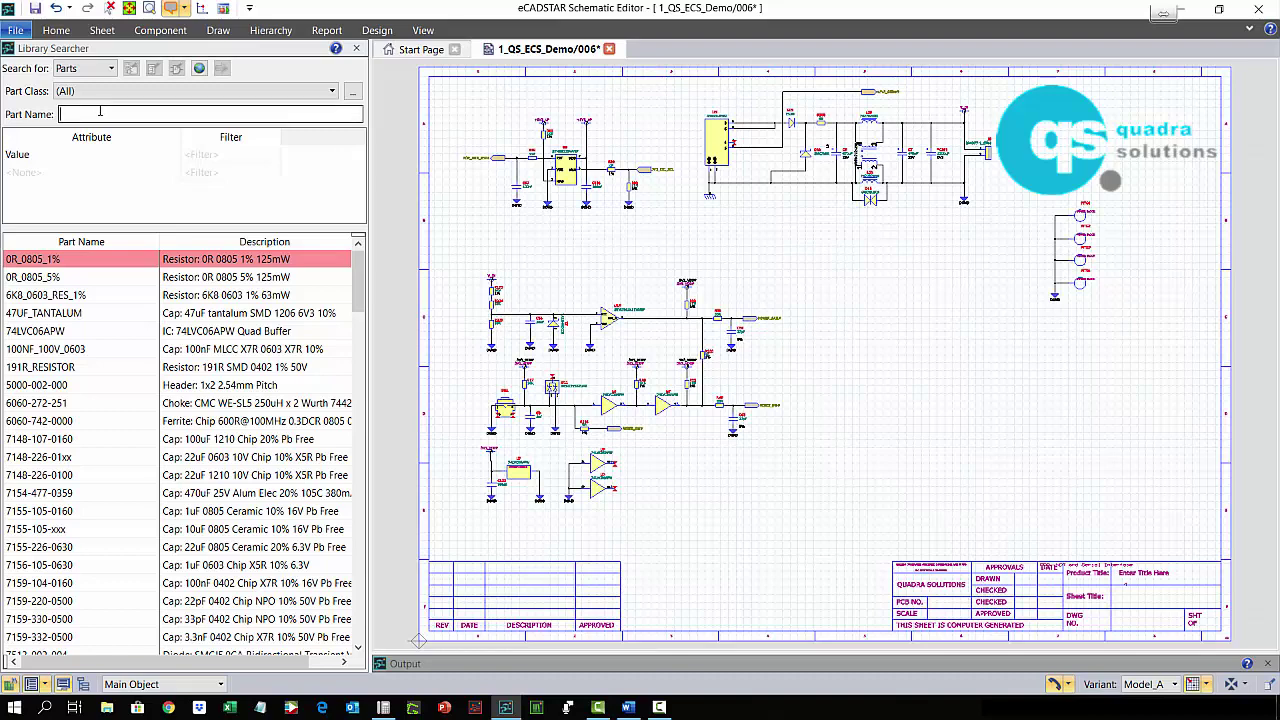
text(22)
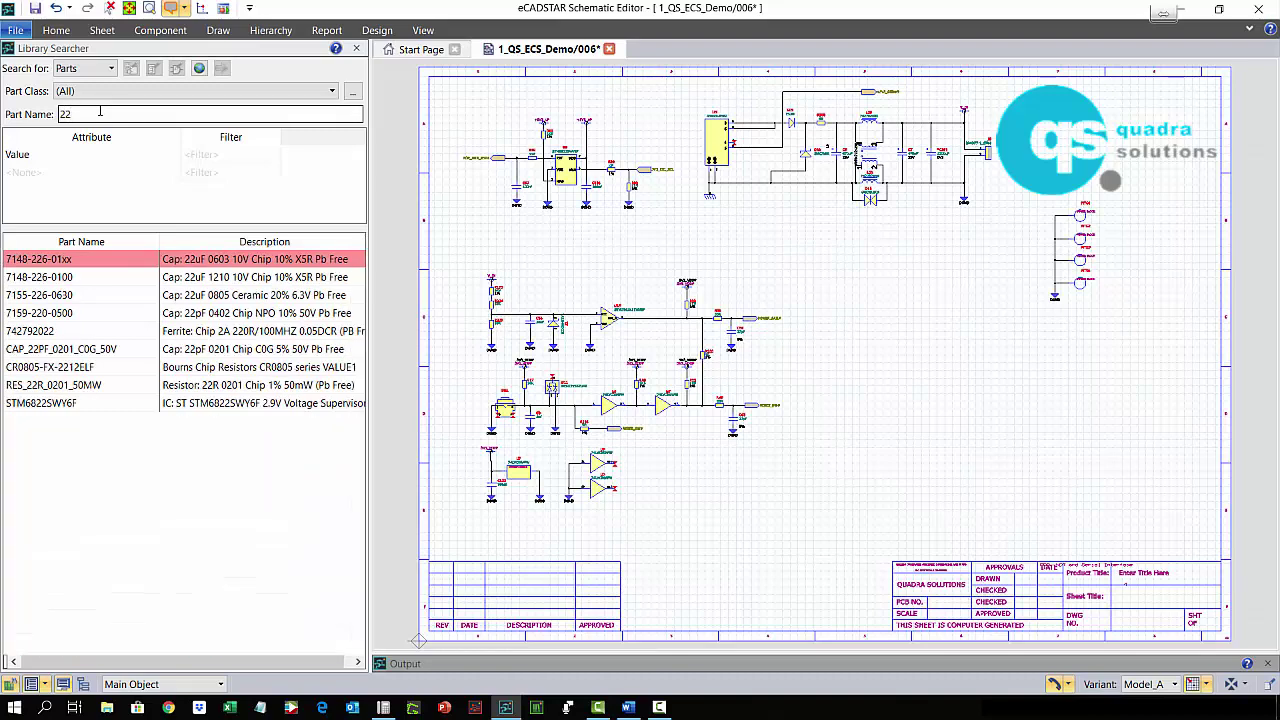
key(BackSpace)
key(BackSpace)
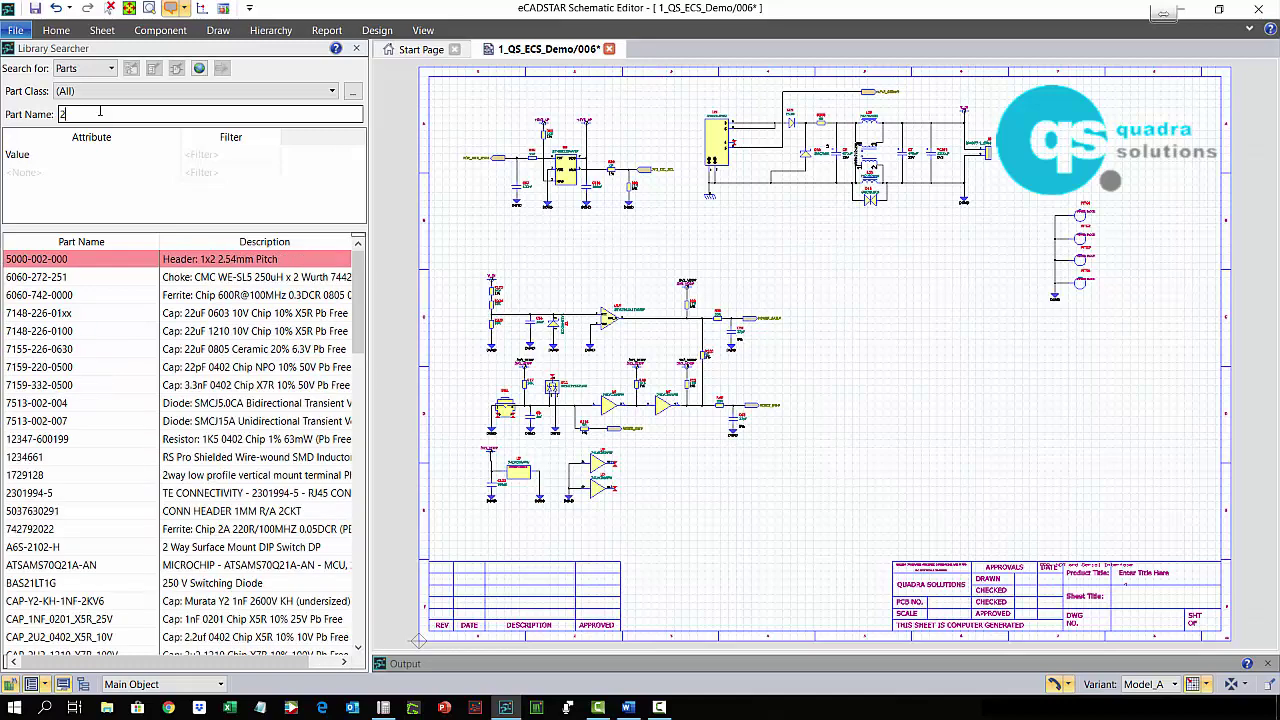
text(22)
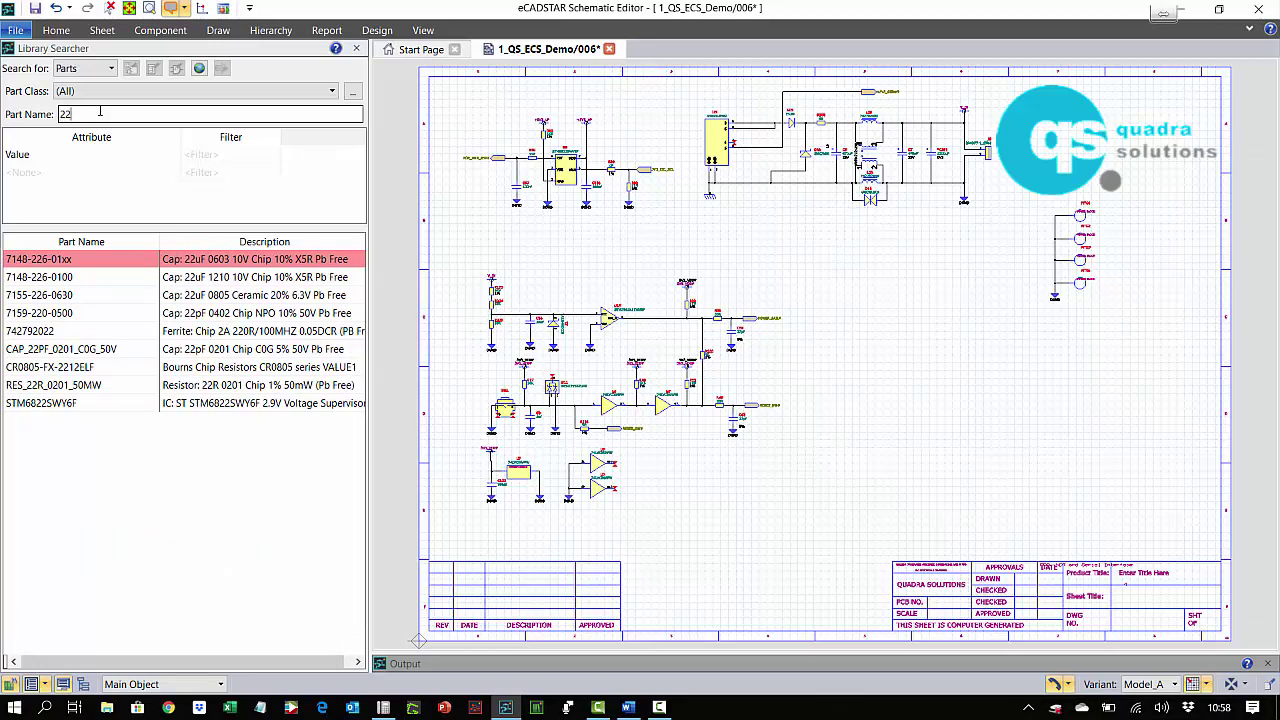
text(U)
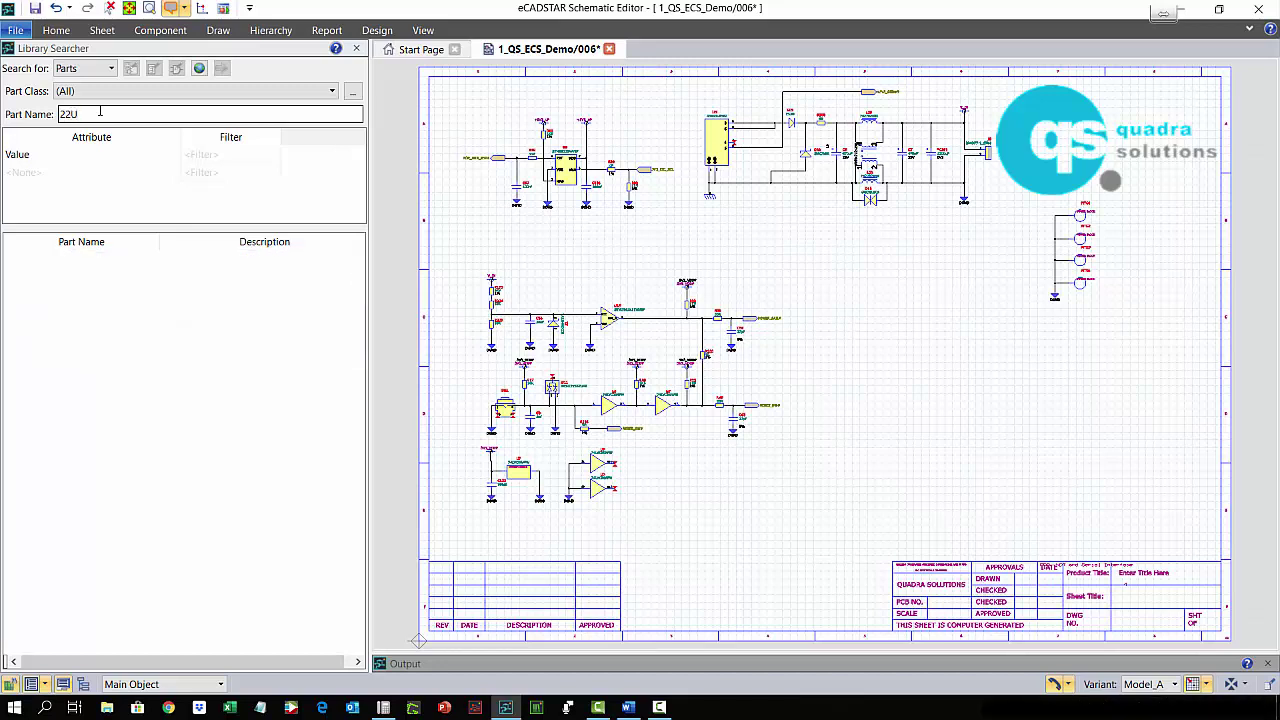
key(BackSpace)
text(u)
key(BackSpace)
key(BackSpace)
key(BackSpace)
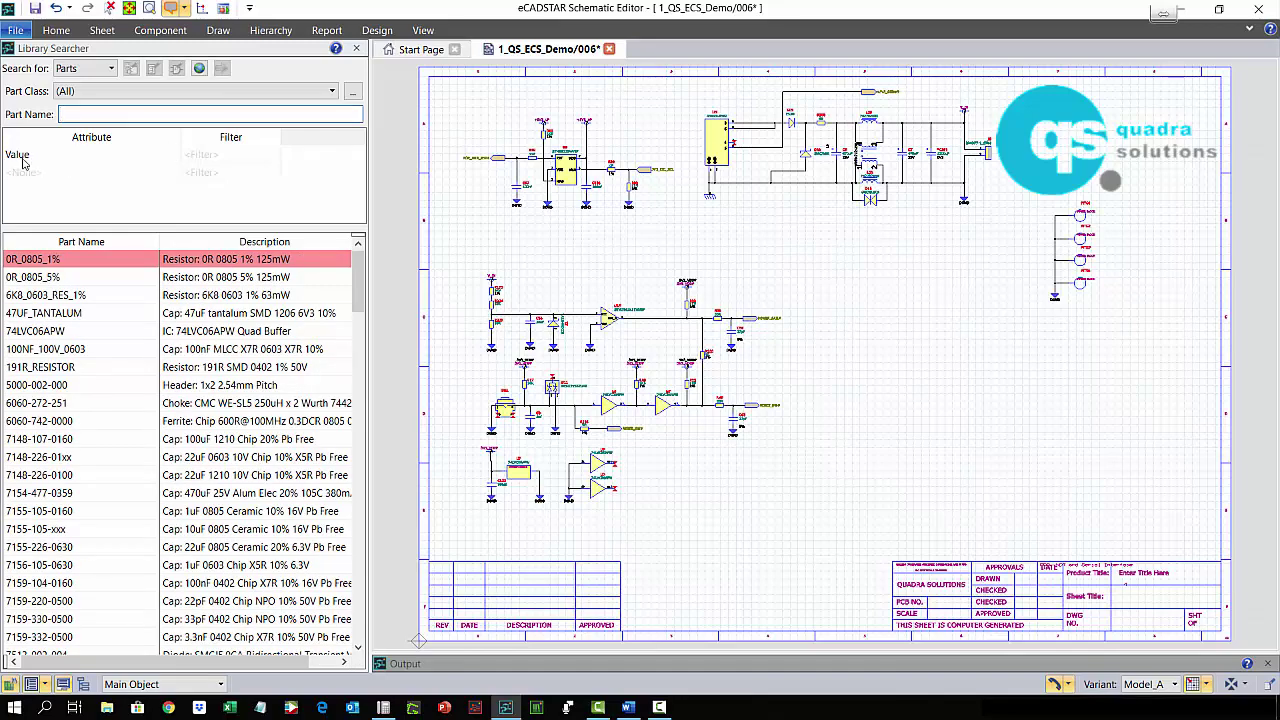
Step: Filter the library on attribute Value equal to 22u
click(174, 155)
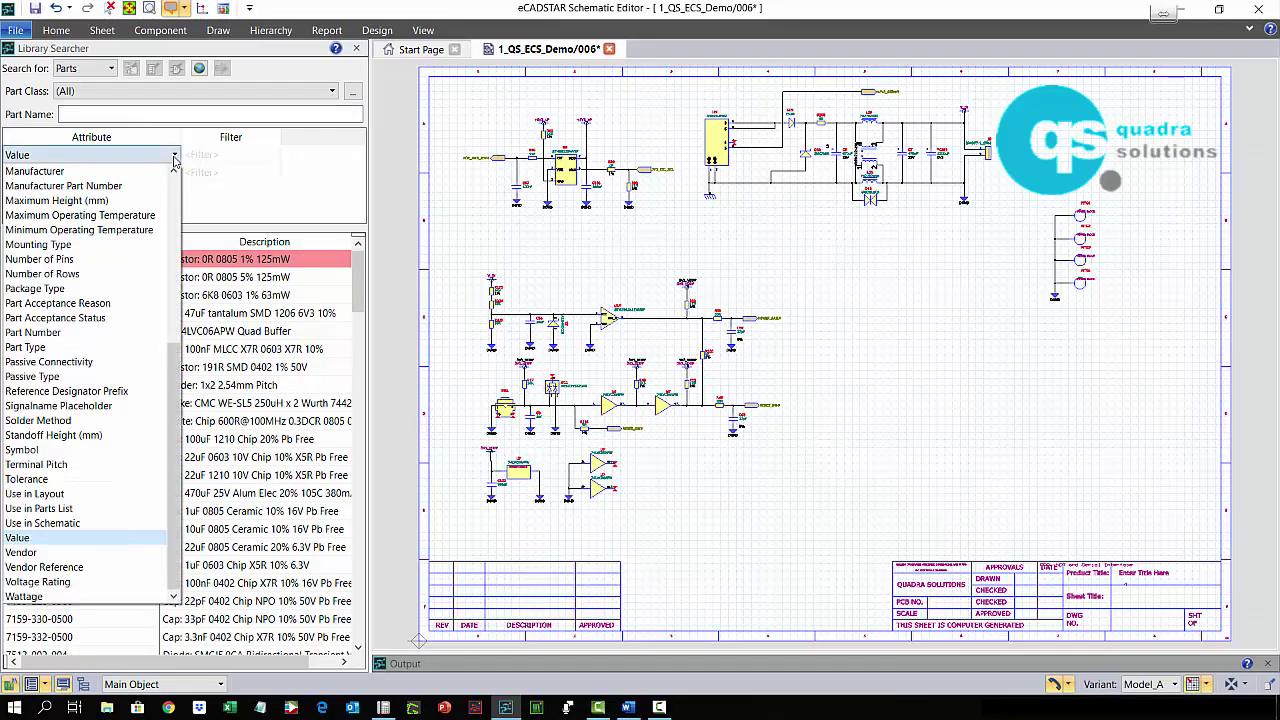
click(210, 160)
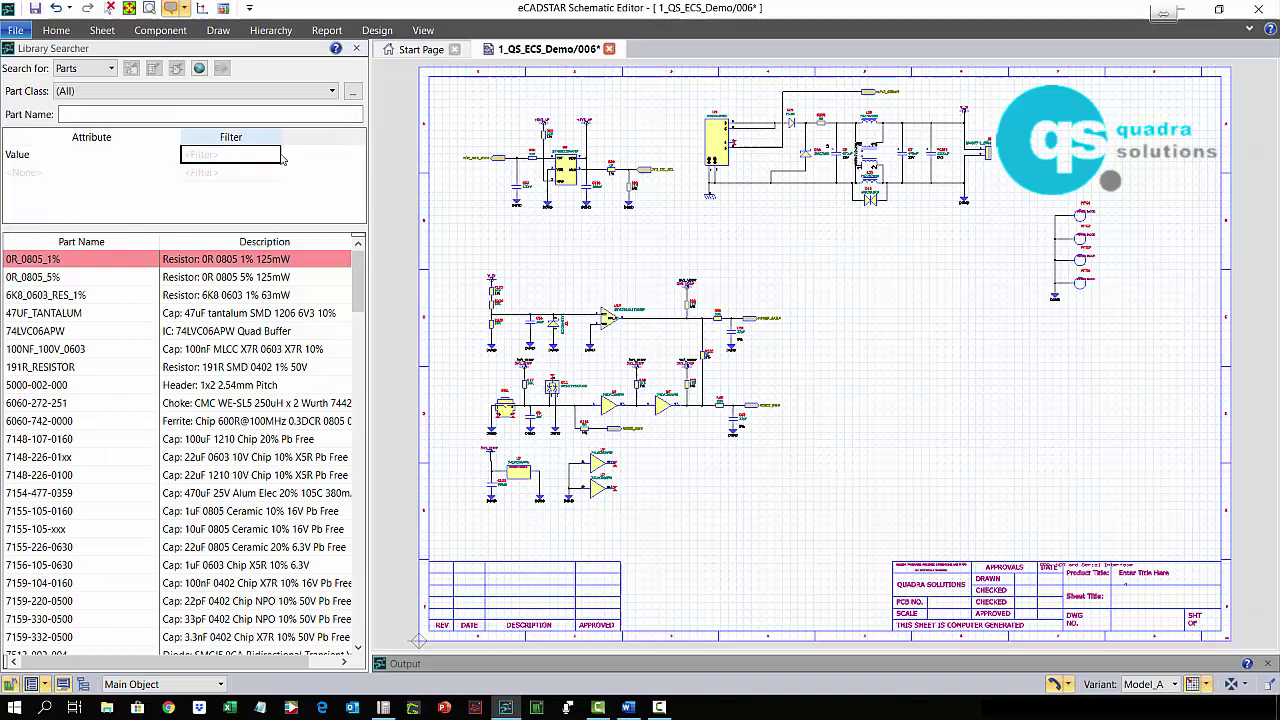
click(270, 160)
text(22)
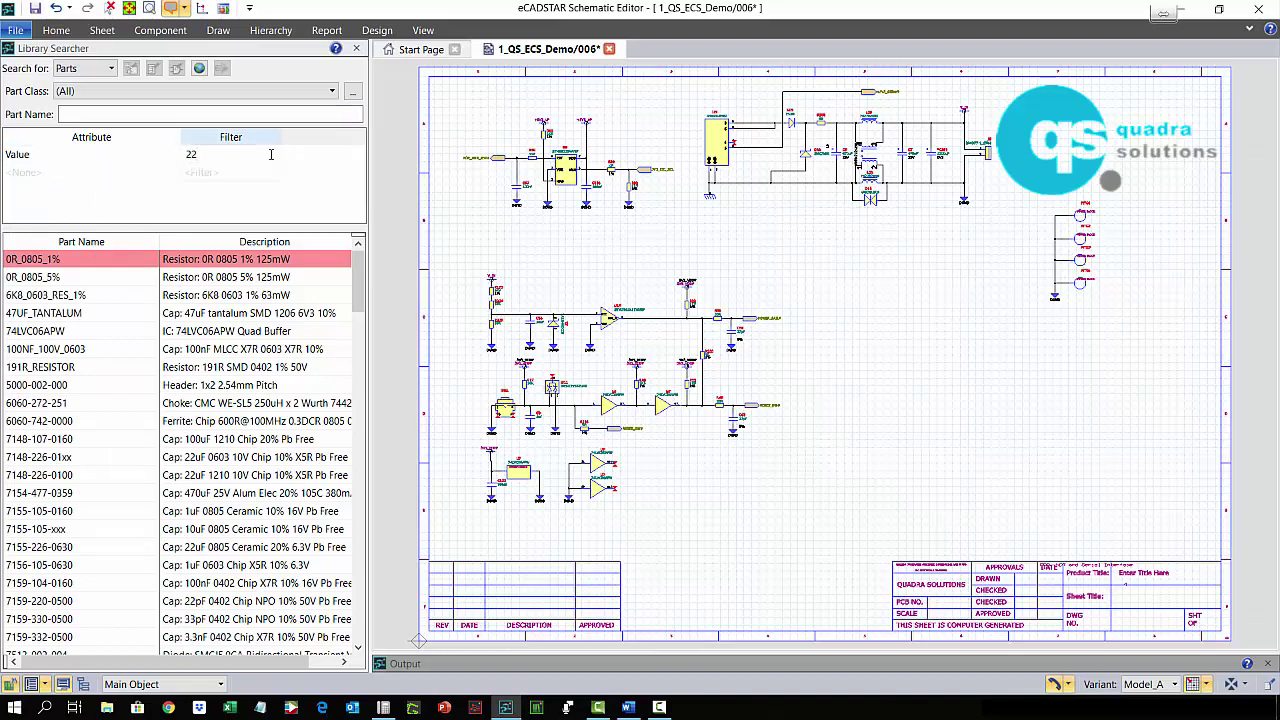
key(Return)
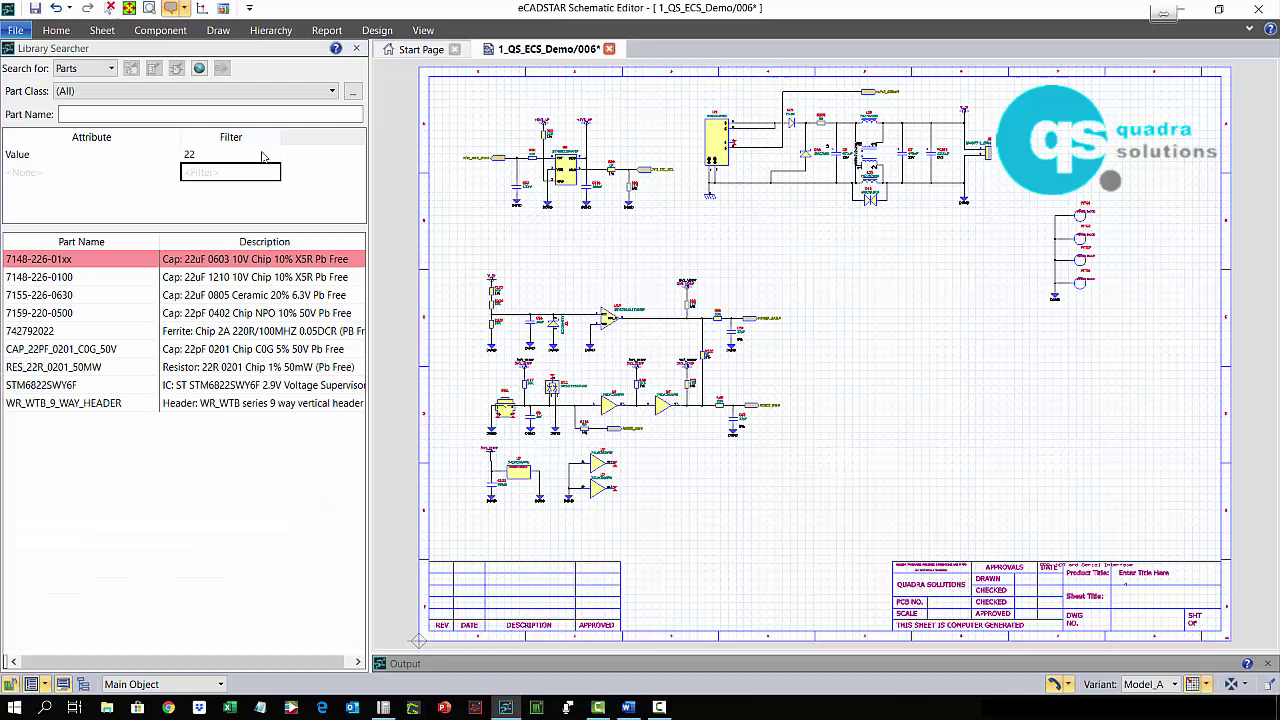
click(224, 159)
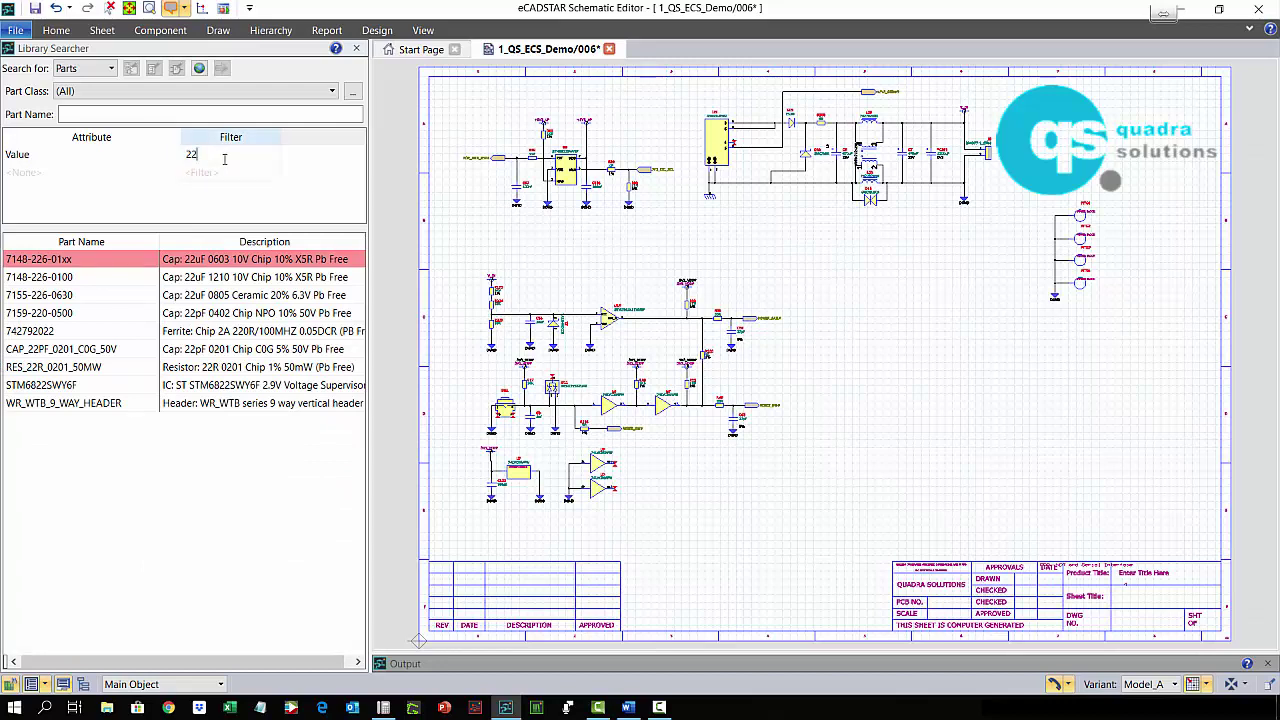
text(u)
key(Return)
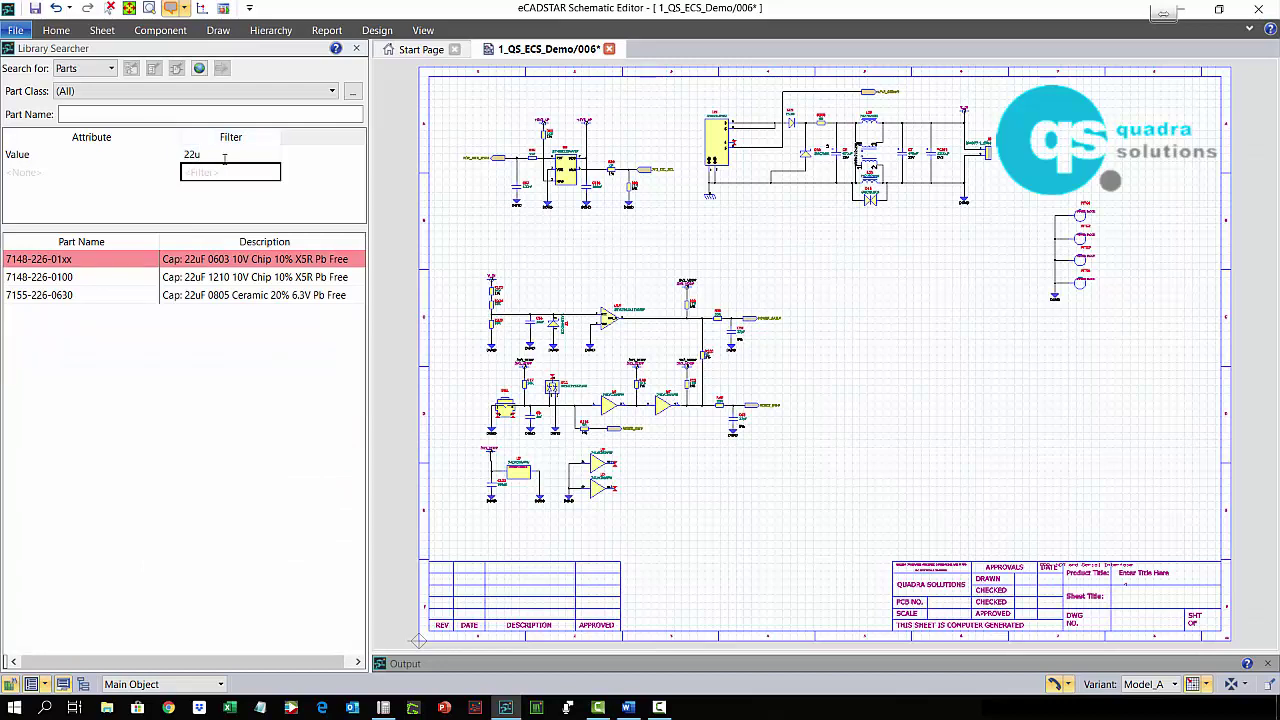
click(108, 278)
click(106, 279)
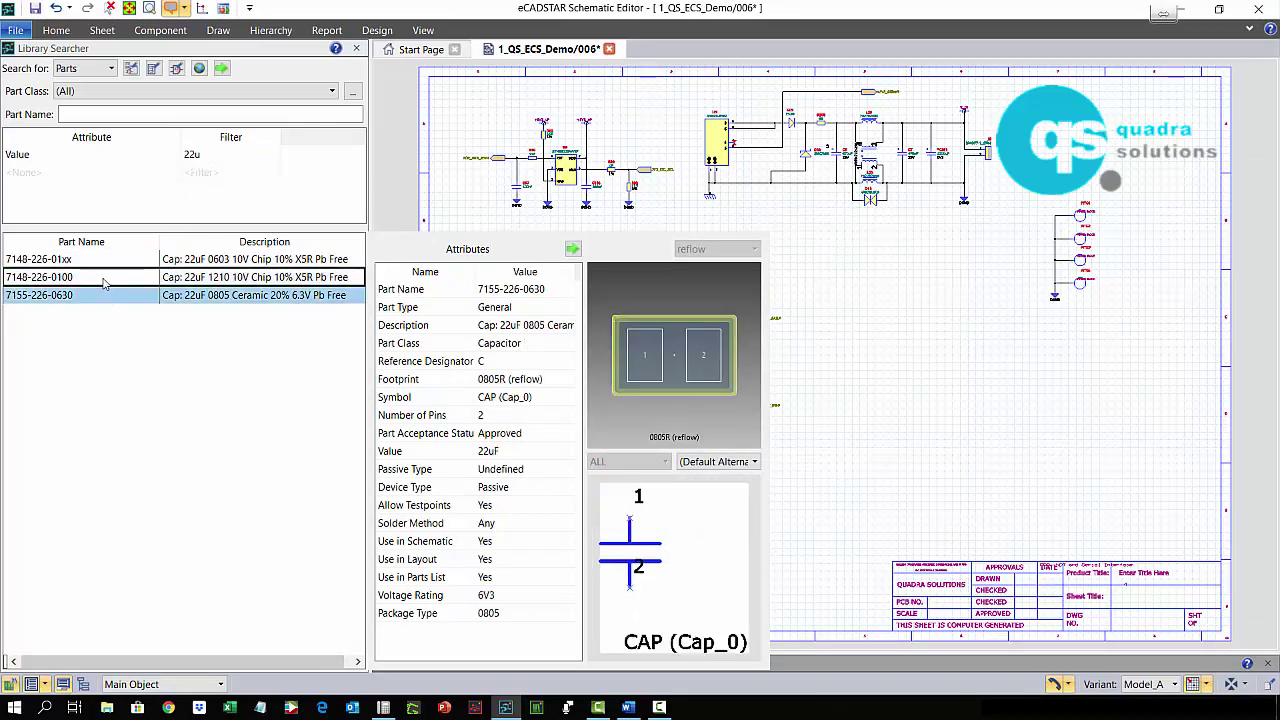
click(104, 264)
Step: Add a Package Type 0603 filter, leaving only capacitor 7148-226-01xx
click(104, 278)
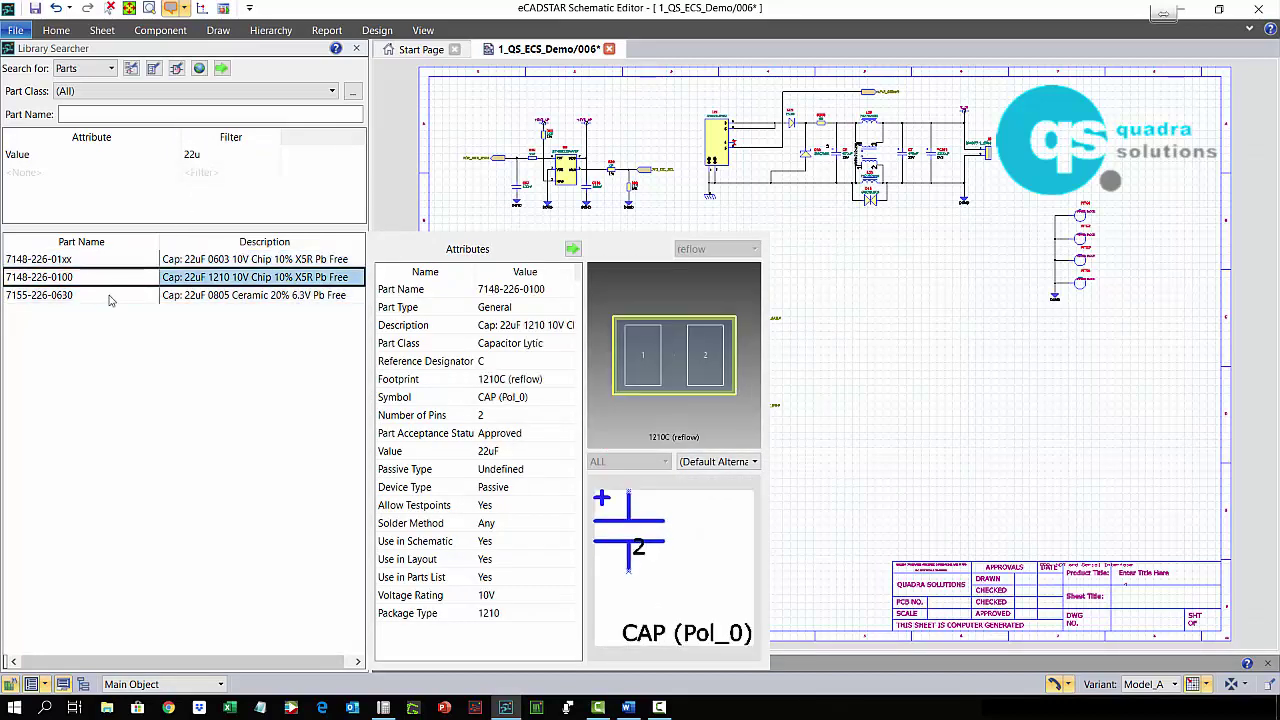
click(168, 174)
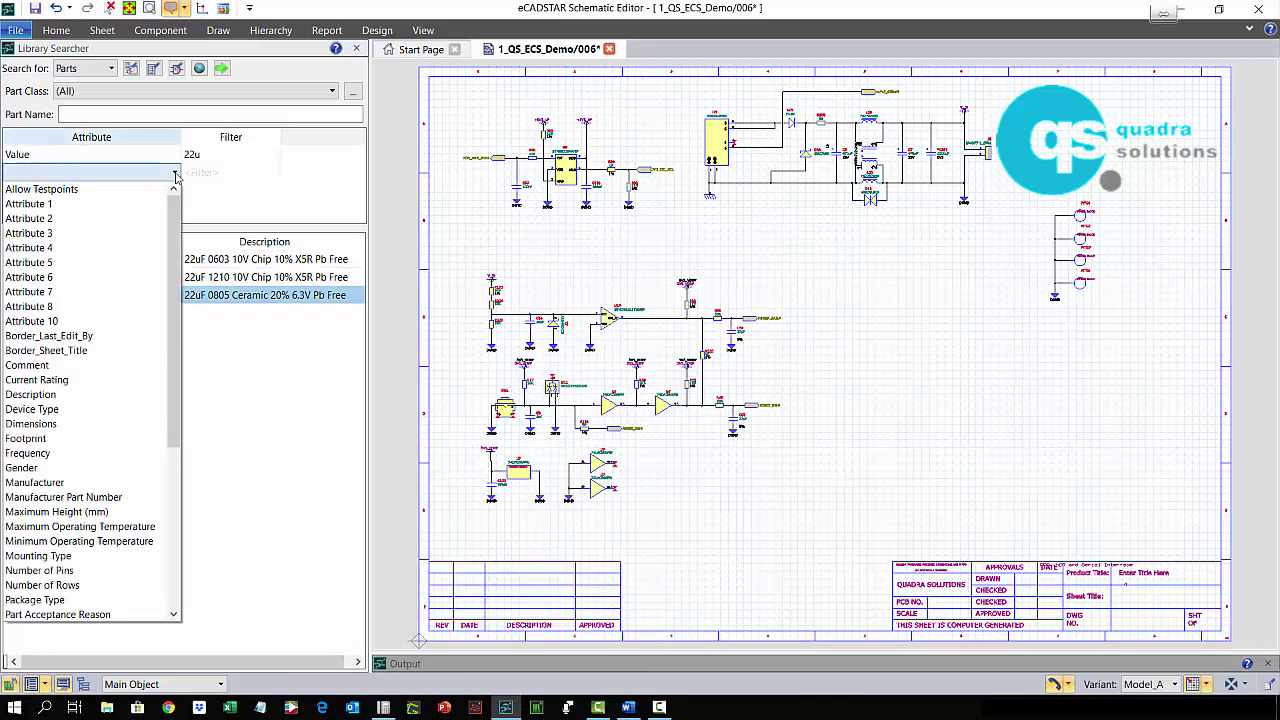
scroll(87, 468, down, 6)
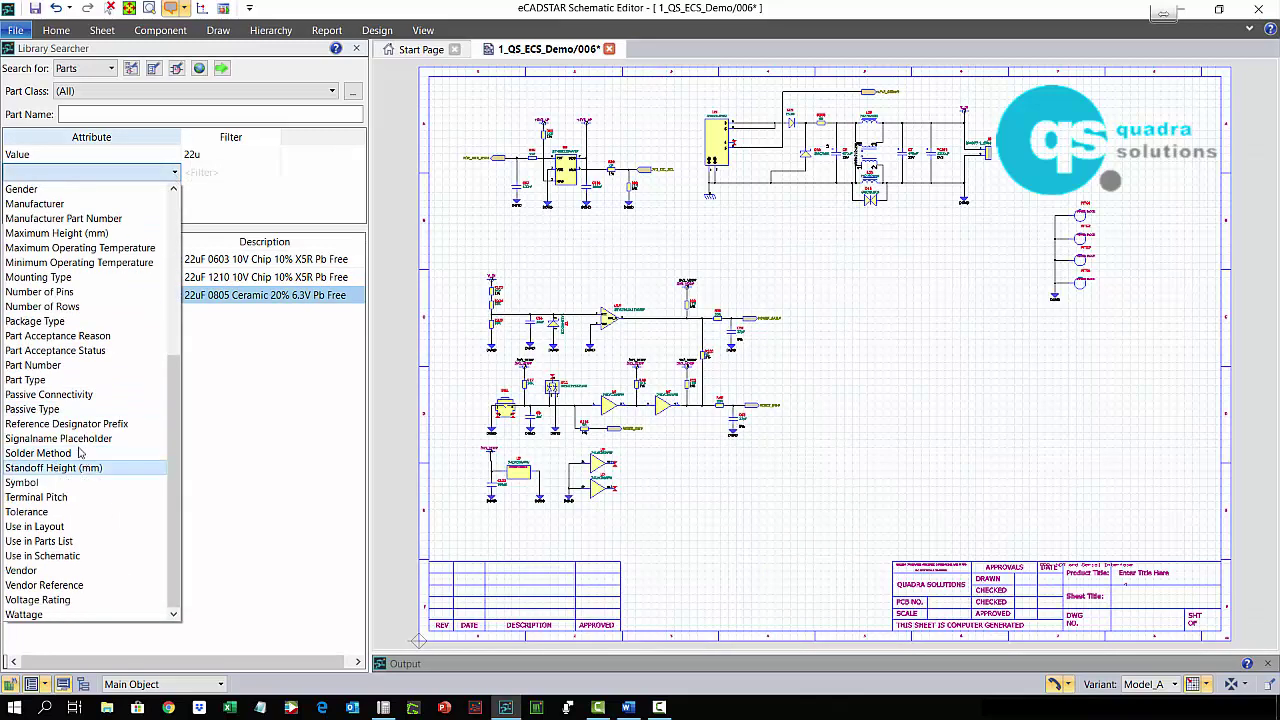
click(40, 321)
click(205, 172)
text(0603)
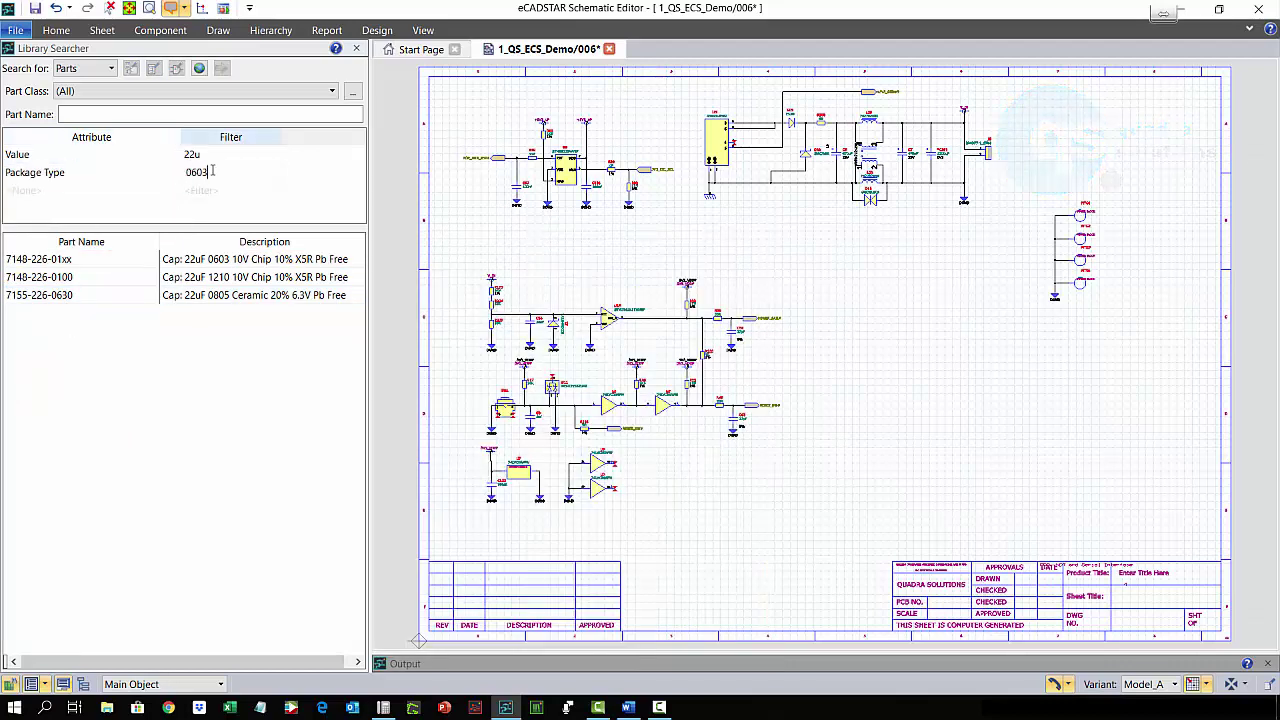
key(Return)
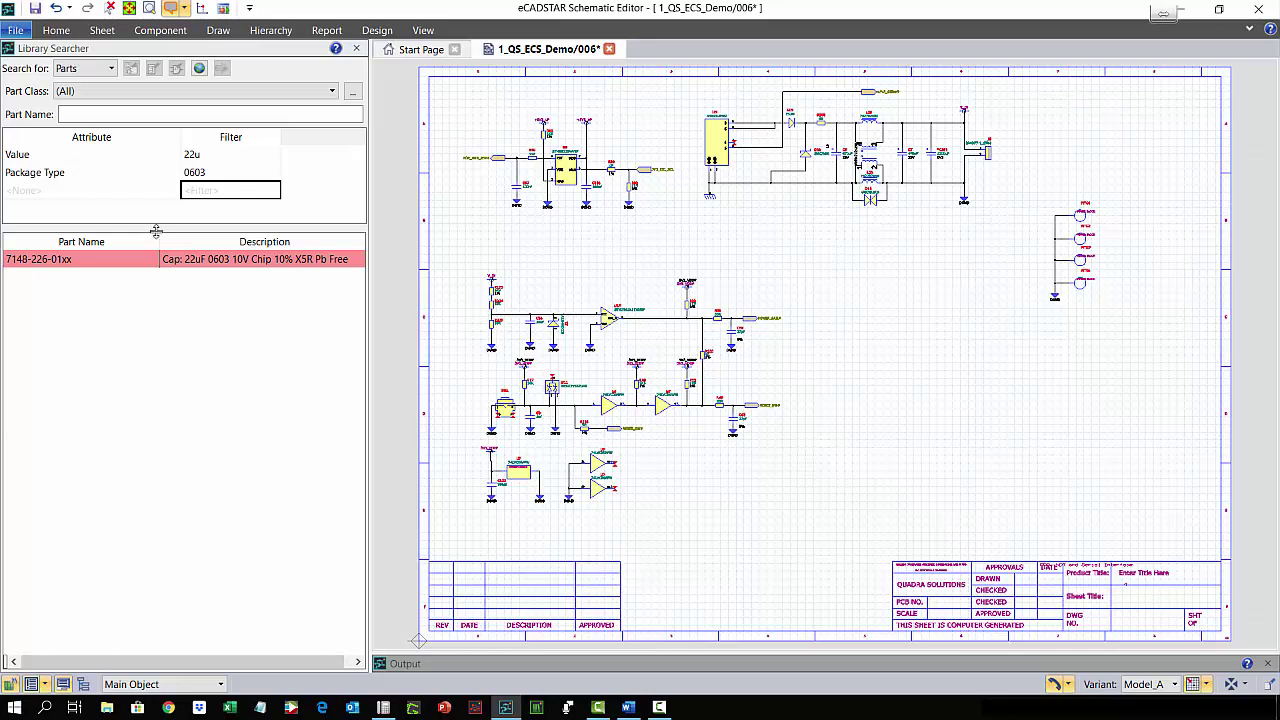
click(101, 265)
Step: Place the 7148-226-01xx capacitor on the sheet as C282
double_click(101, 265)
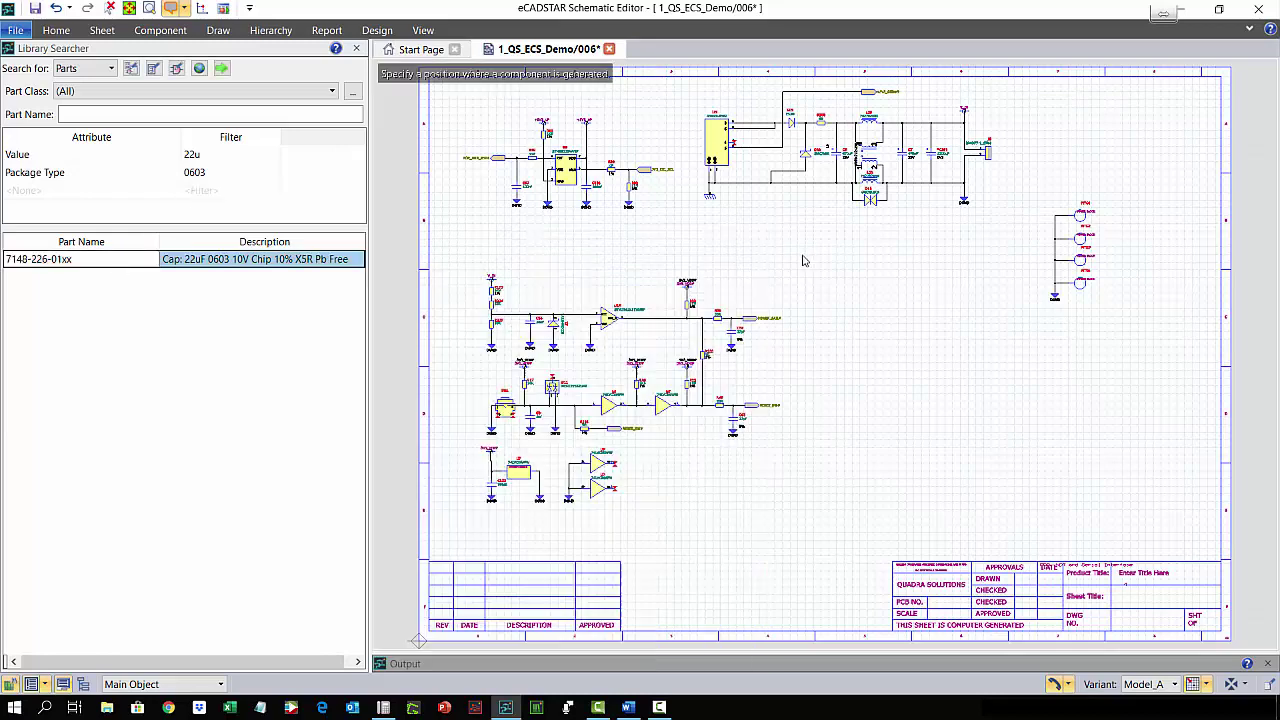
scroll(731, 257, up, 3)
scroll(700, 260, up, 2)
click(614, 282)
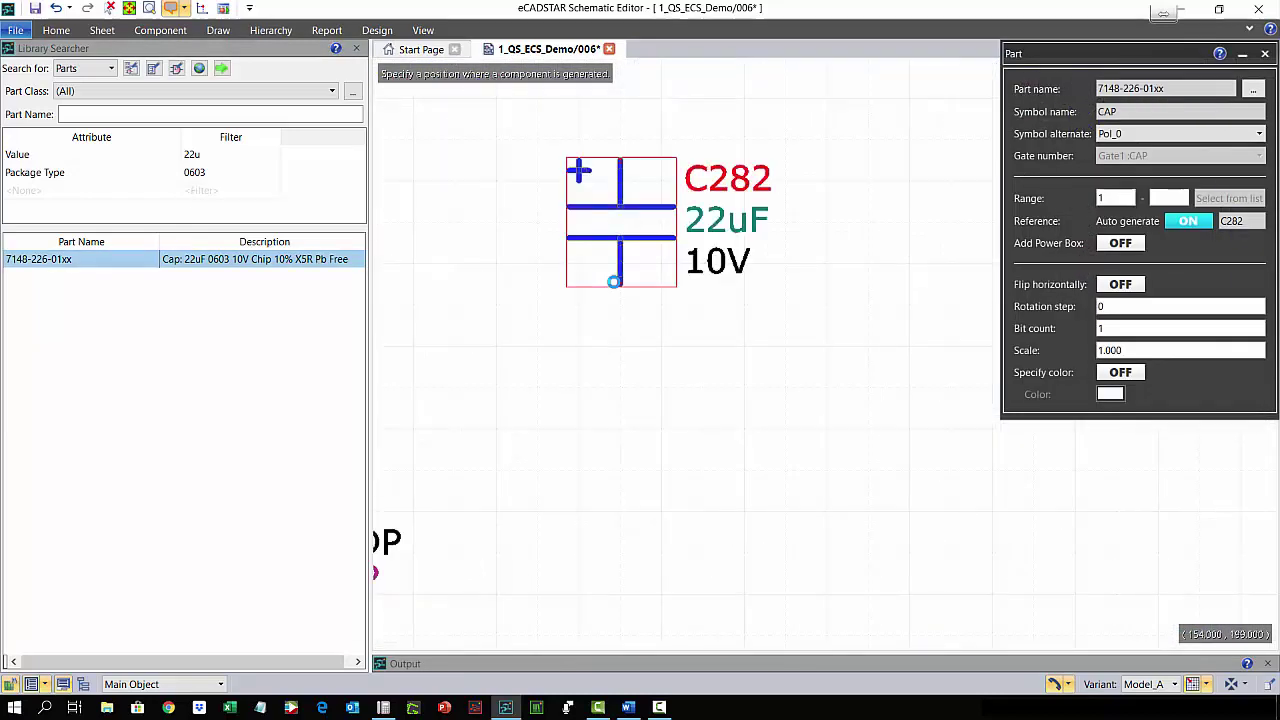
key(Escape)
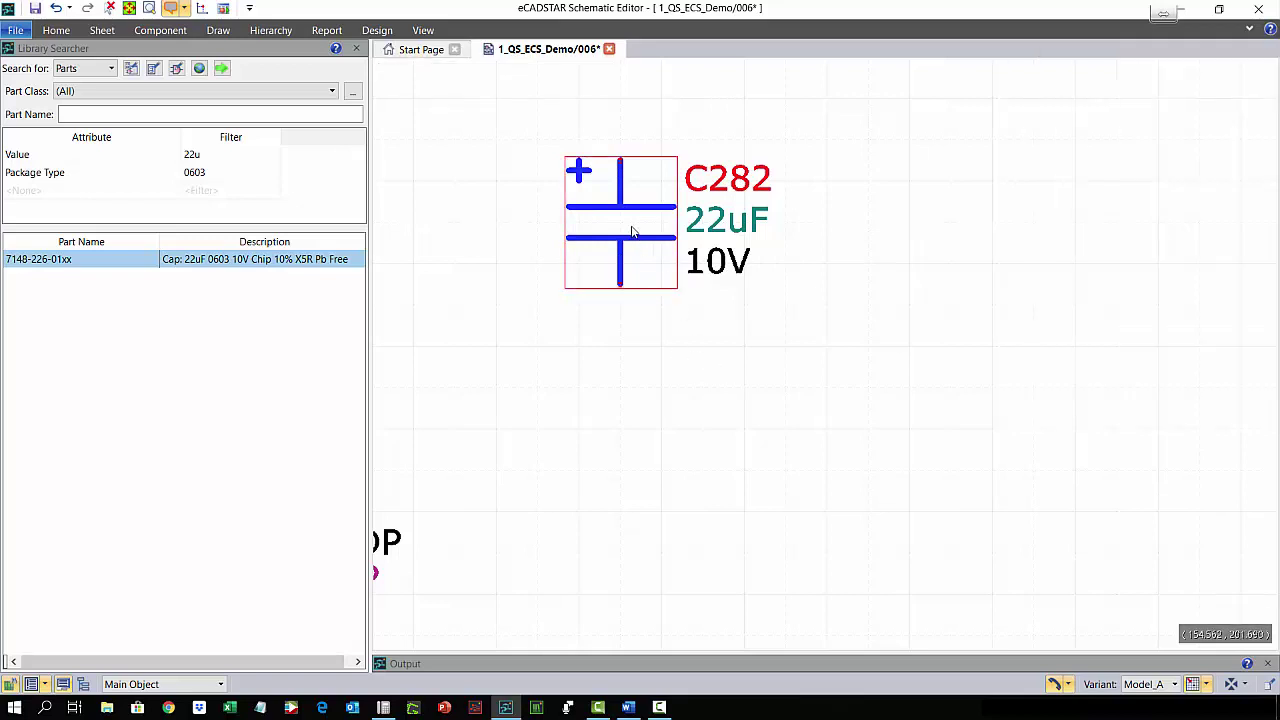
Step: Review C282's properties, including 0603 package and 10V rating, then deselect it
double_click(632, 232)
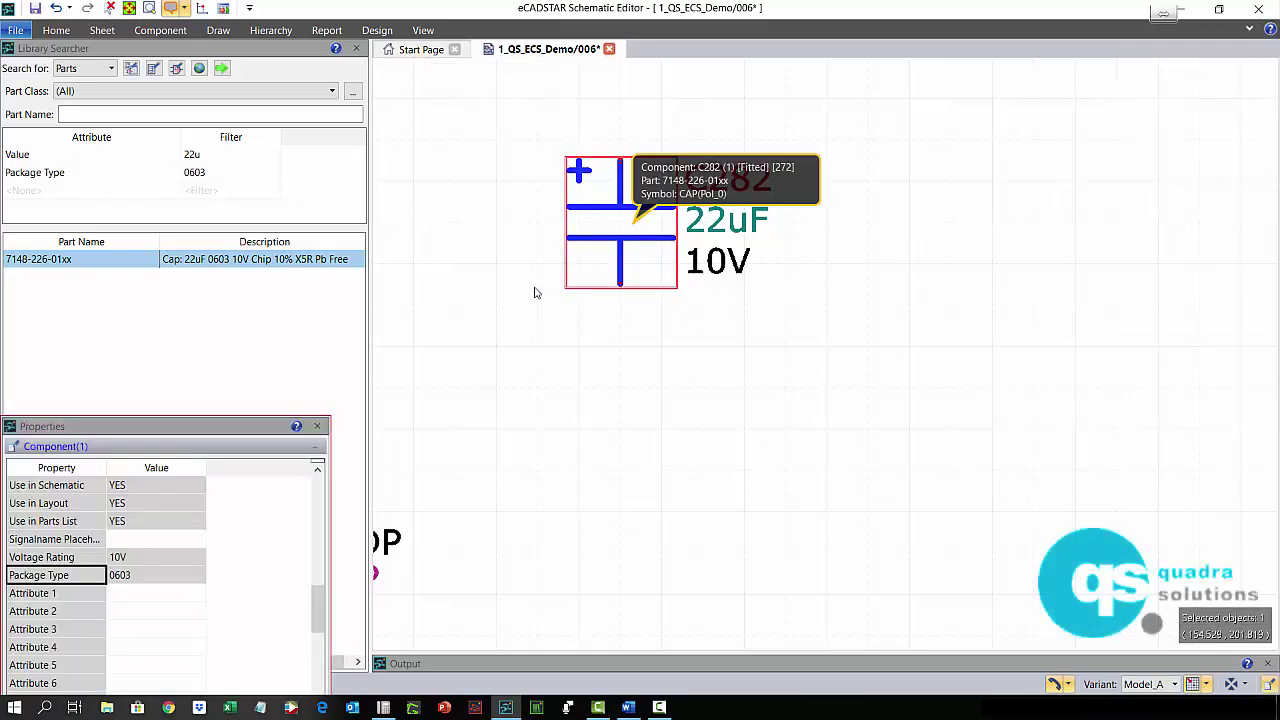
mouse_move(190, 425)
mouse_down()
mouse_move(212, 215)
mouse_move(198, 198)
mouse_up()
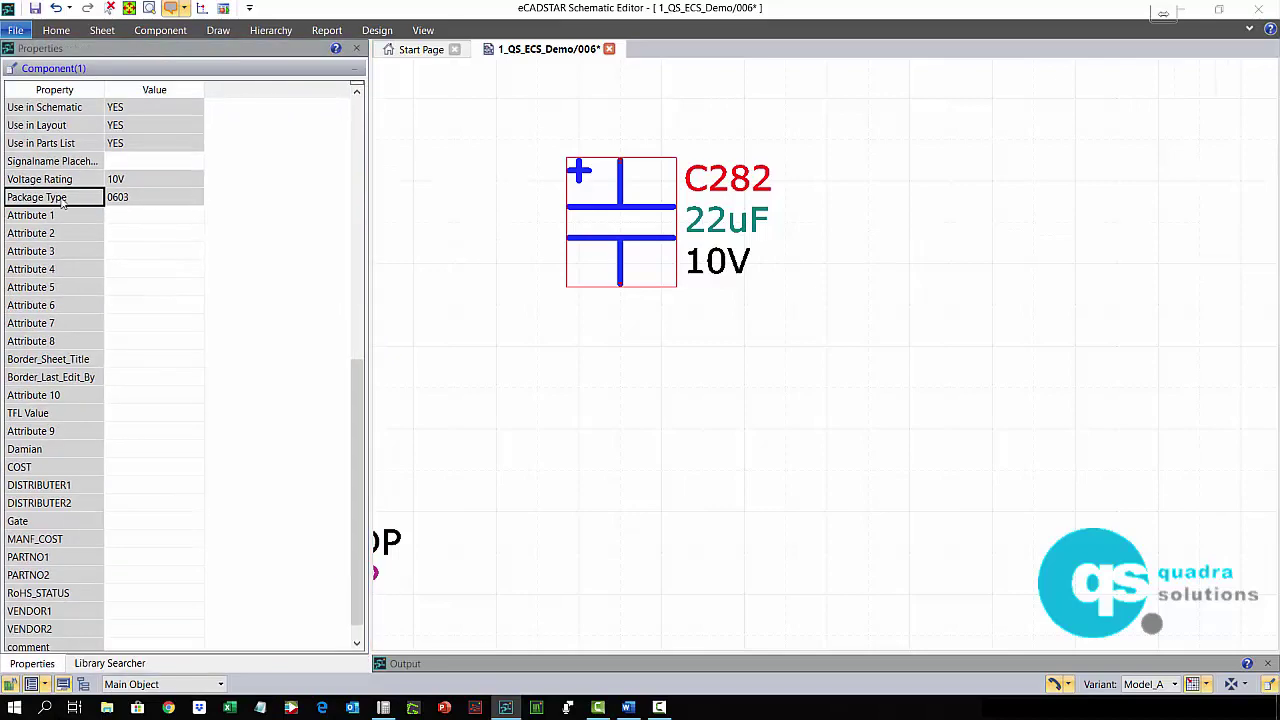
scroll(63, 200, up, 1)
scroll(64, 200, up, 9)
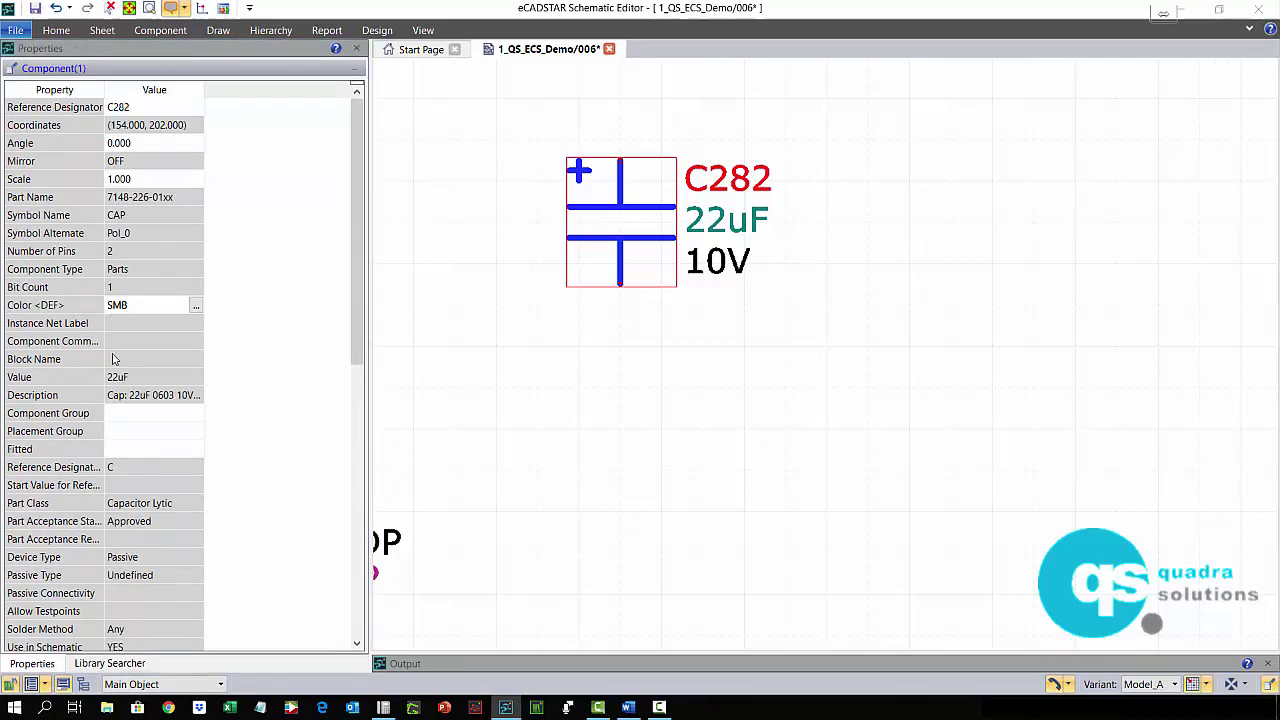
scroll(120, 392, down, 9)
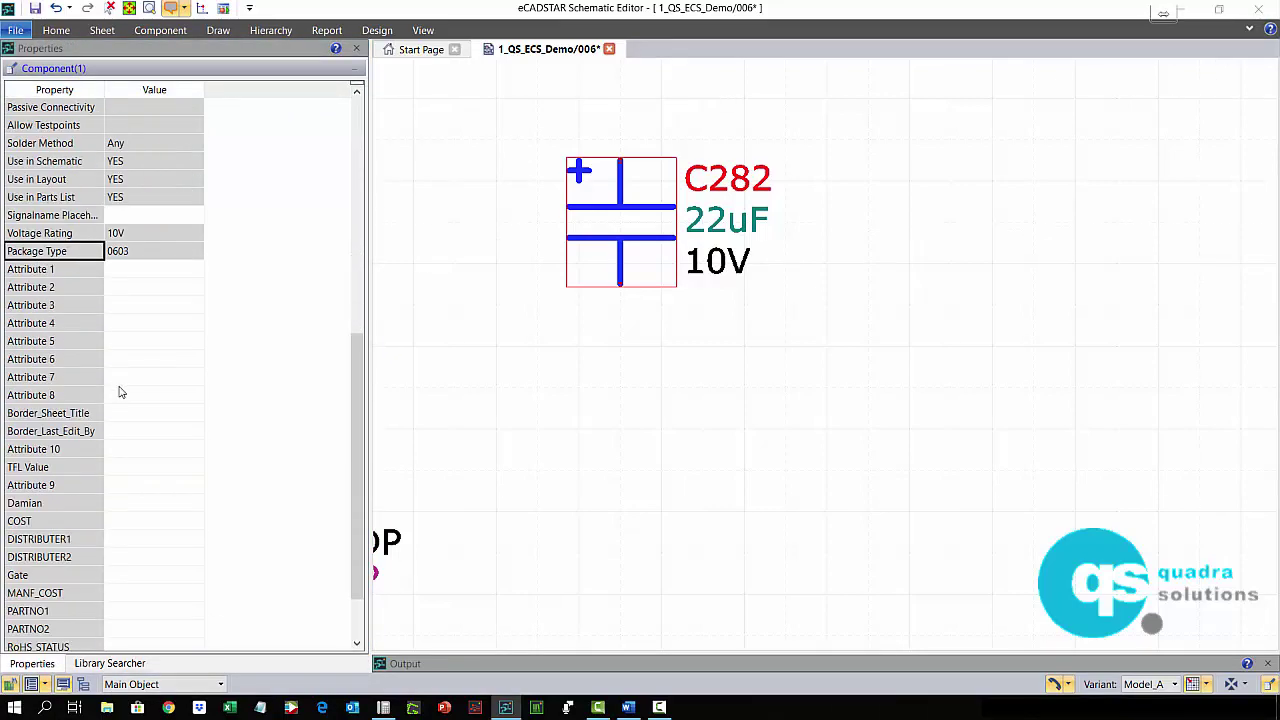
click(429, 163)
Step: Search the library for part name 'st32'
click(357, 49)
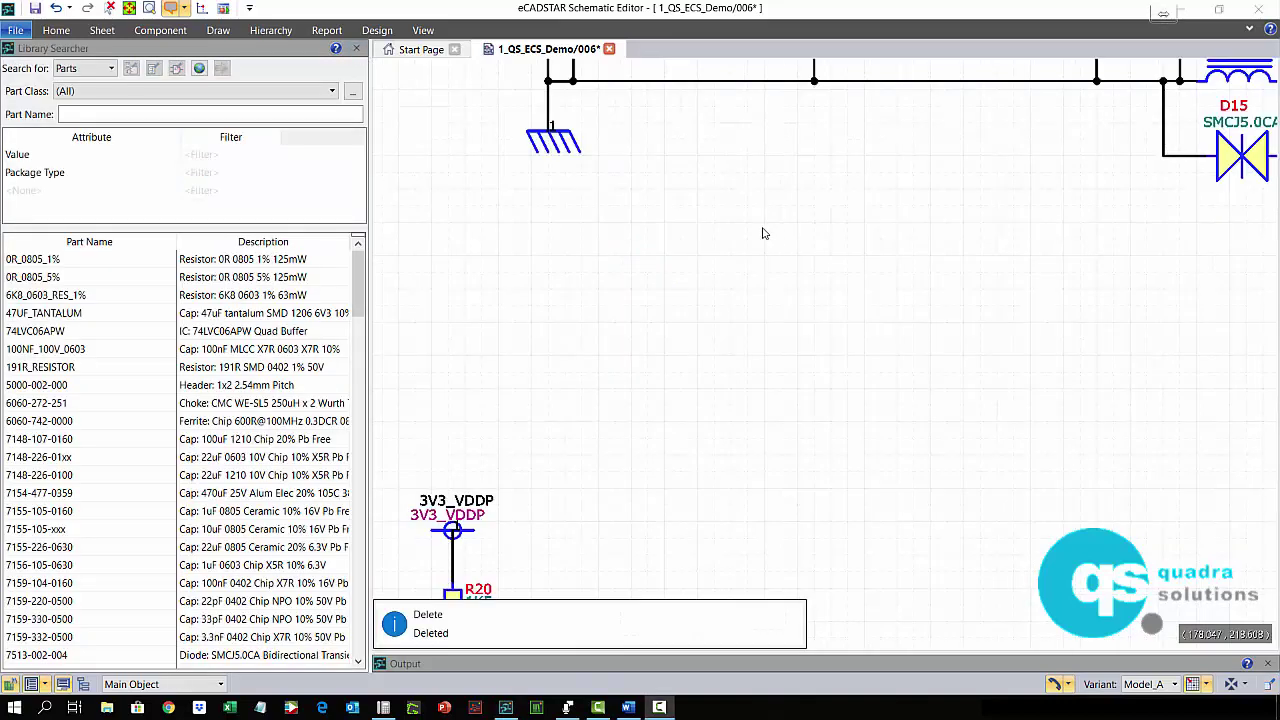
click(109, 115)
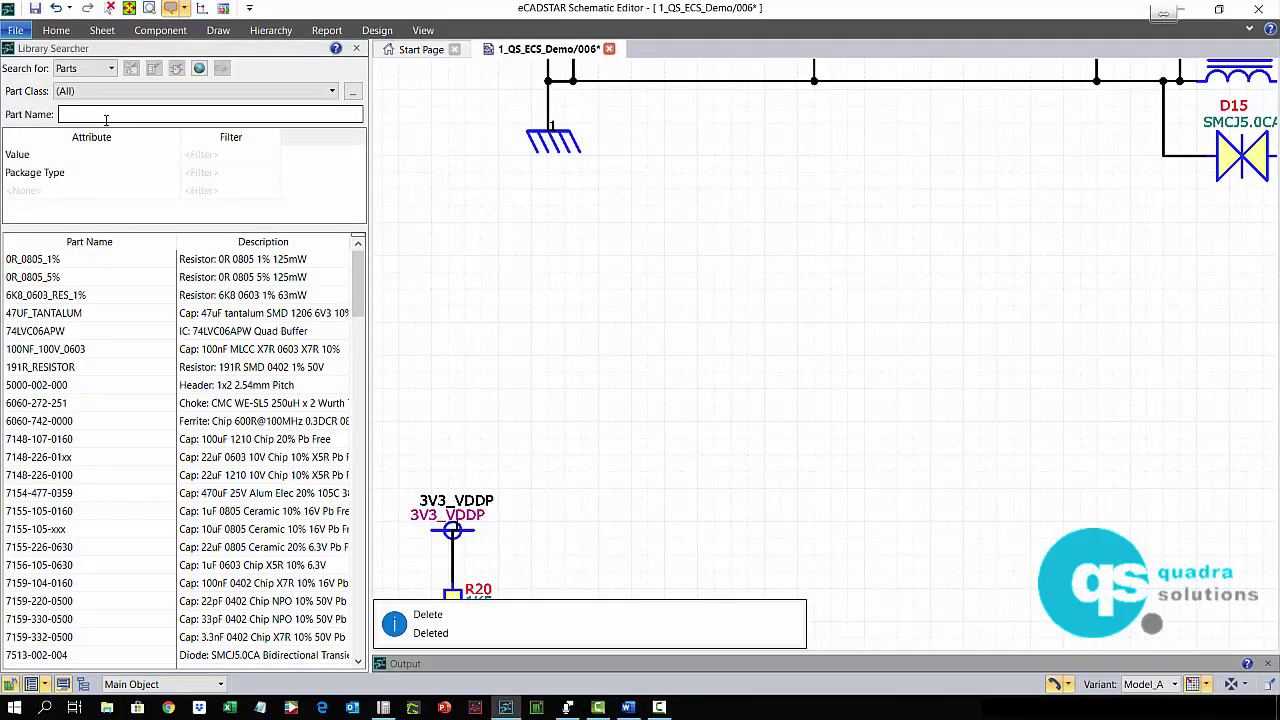
text(st32)
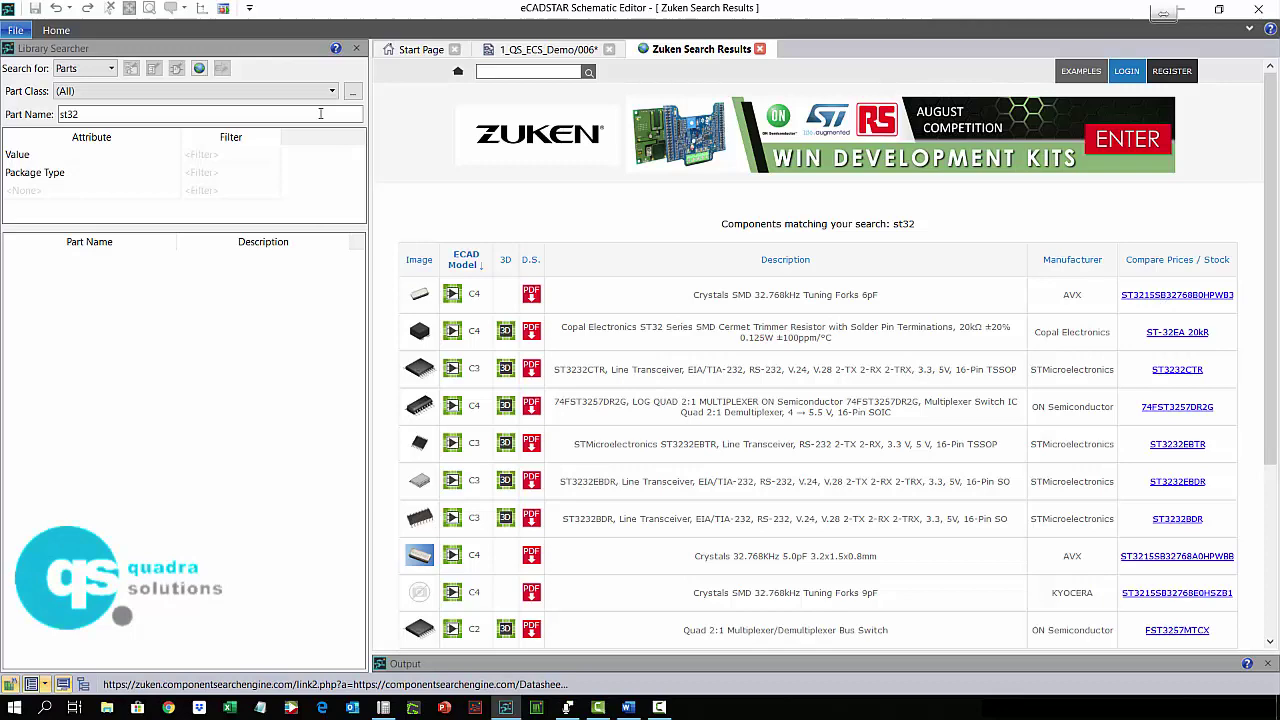
Step: Open ST3232CTR's price and stock details and scroll through the distributor listings
drag(368, 122, 190, 203)
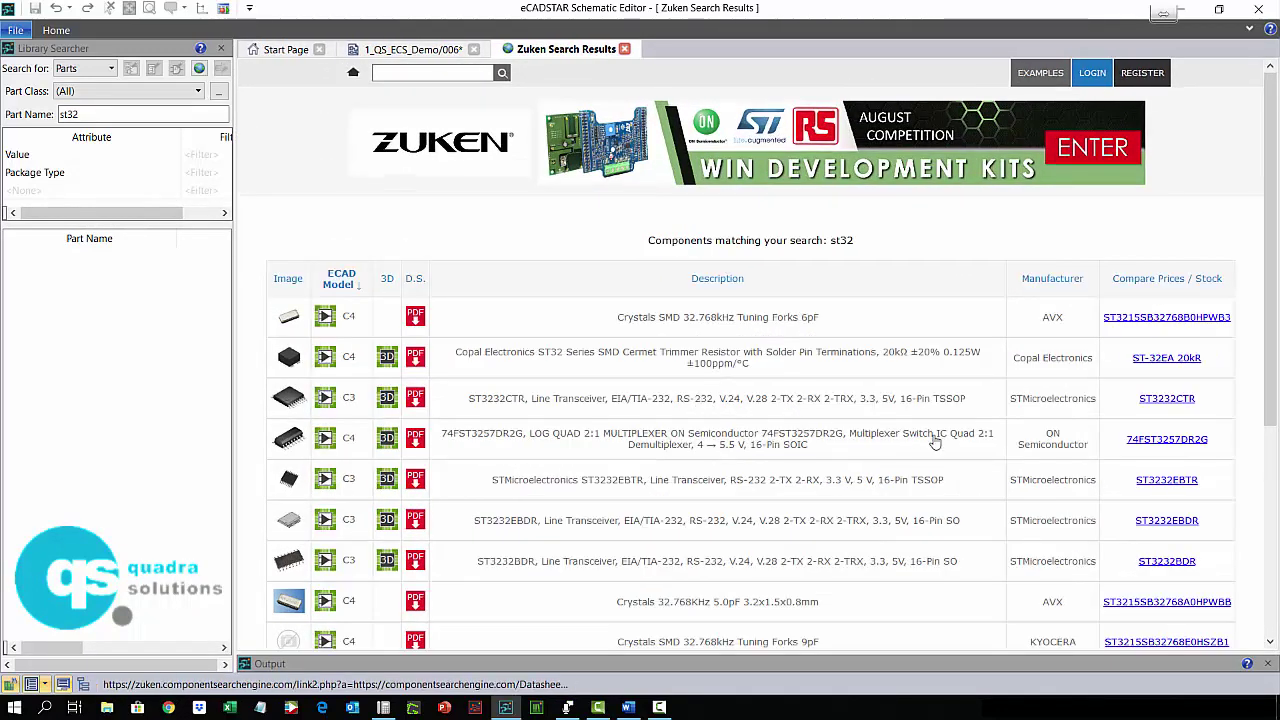
click(1162, 400)
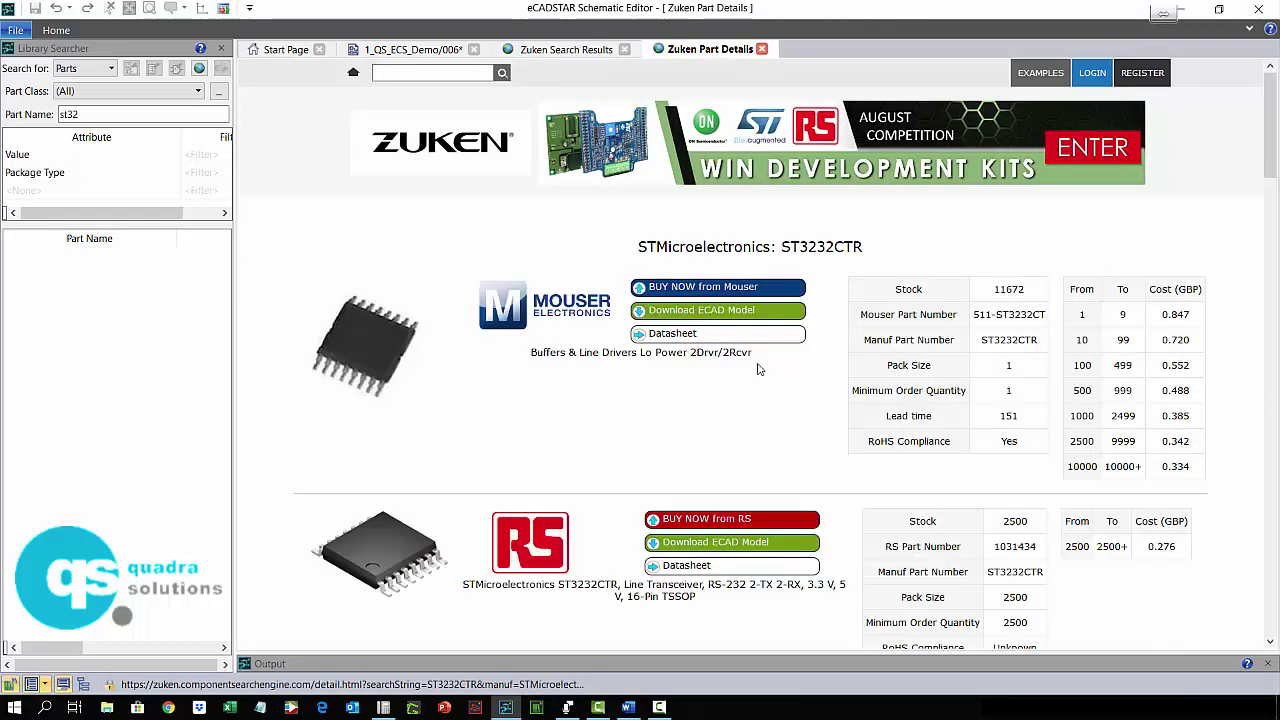
scroll(741, 392, down, 1)
scroll(741, 392, down, 1)
scroll(741, 392, down, 1)
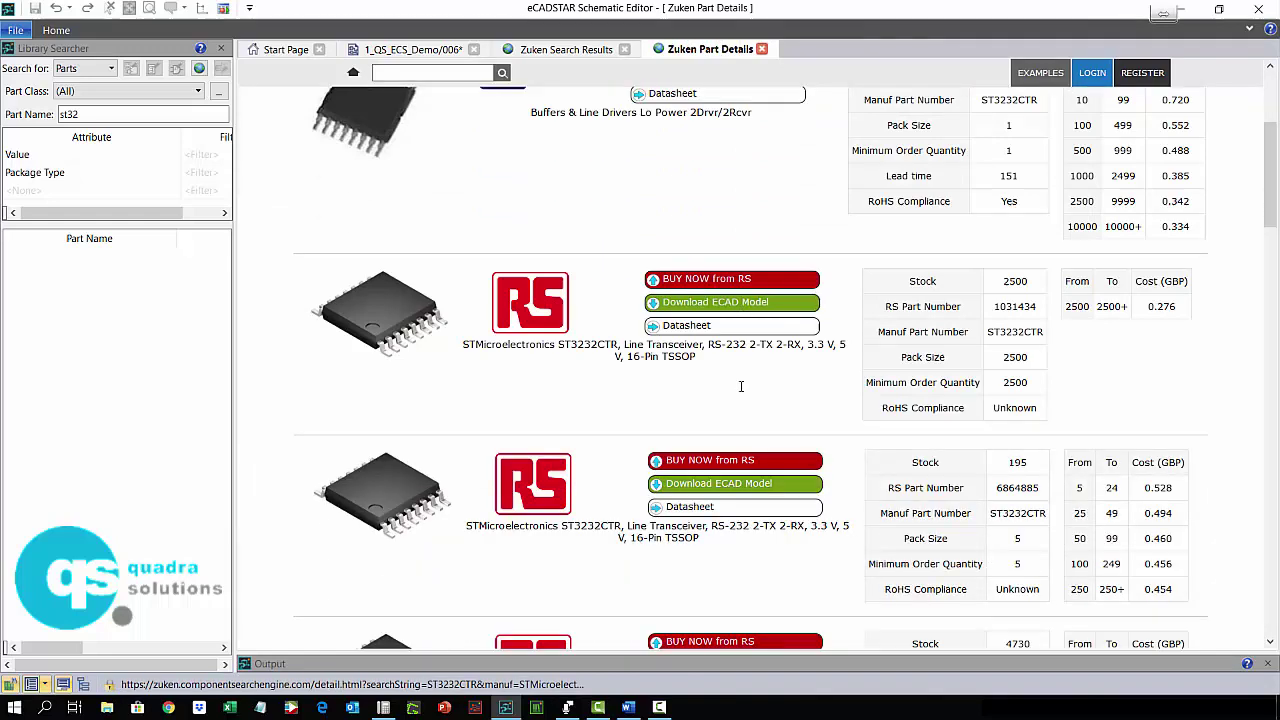
scroll(741, 392, down, 1)
scroll(741, 392, down, 1)
scroll(741, 392, down, 1)
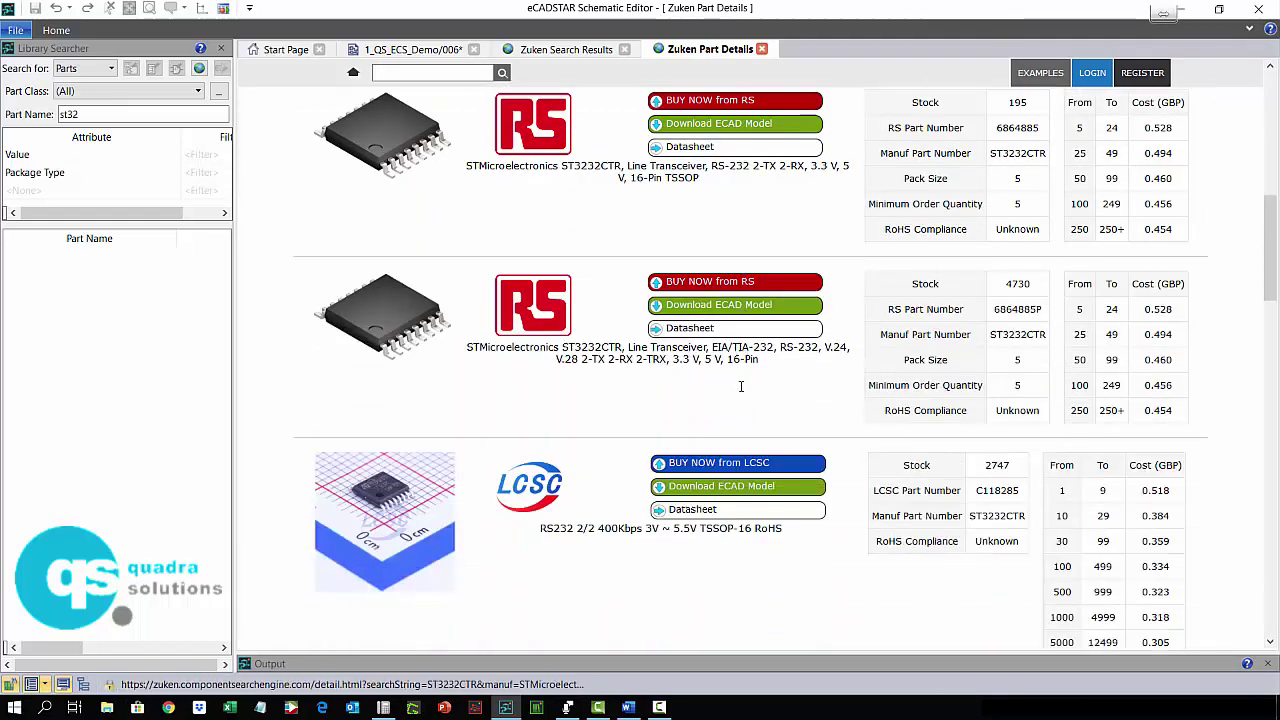
scroll(741, 392, down, 1)
scroll(741, 392, down, 1)
scroll(741, 392, down, 2)
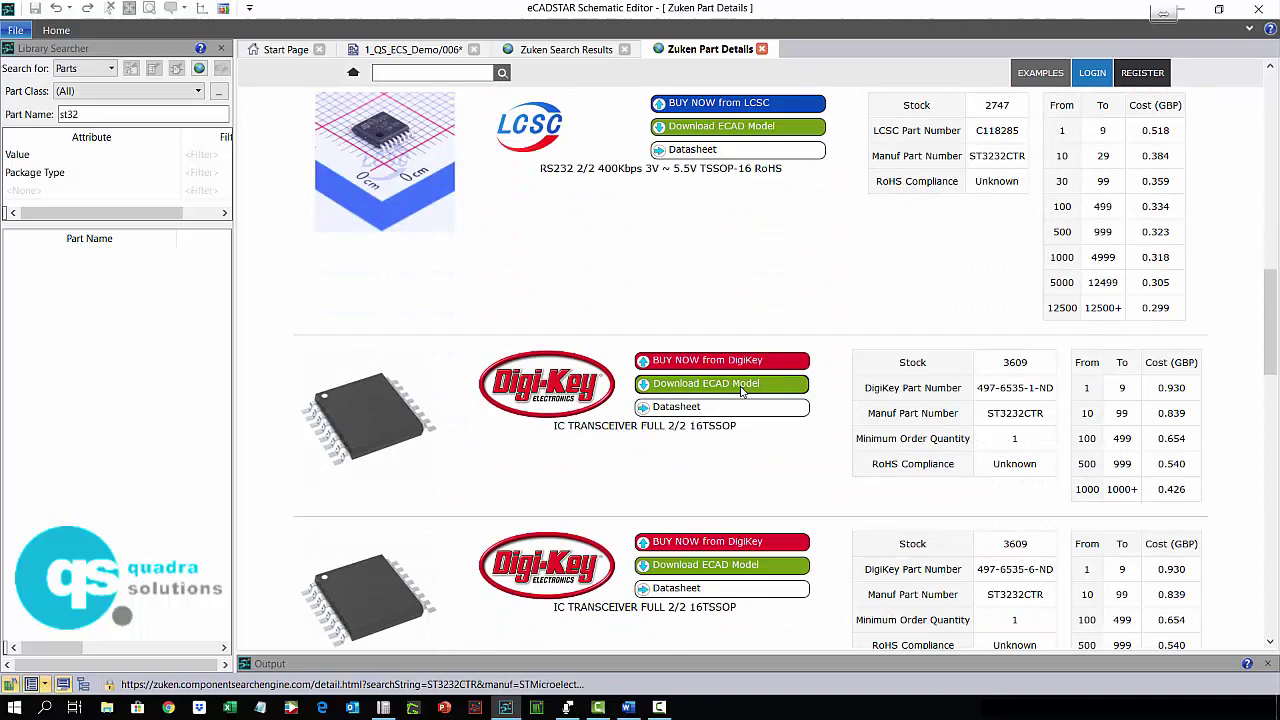
scroll(741, 392, down, 1)
scroll(741, 393, down, 3)
scroll(738, 391, down, 2)
Step: Recheck the distributor listings, then close ST3232CTR details back to the st32 results
scroll(740, 391, up, 2)
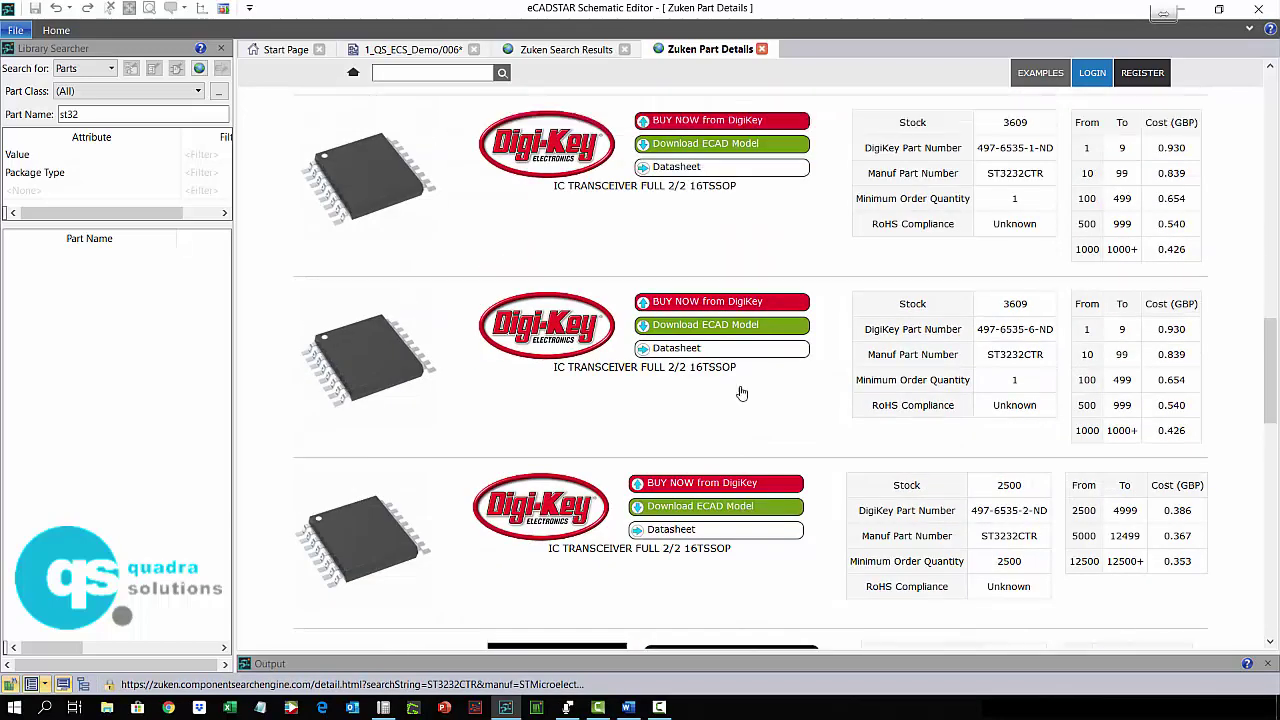
scroll(742, 392, up, 4)
scroll(738, 393, down, 1)
scroll(700, 360, up, 4)
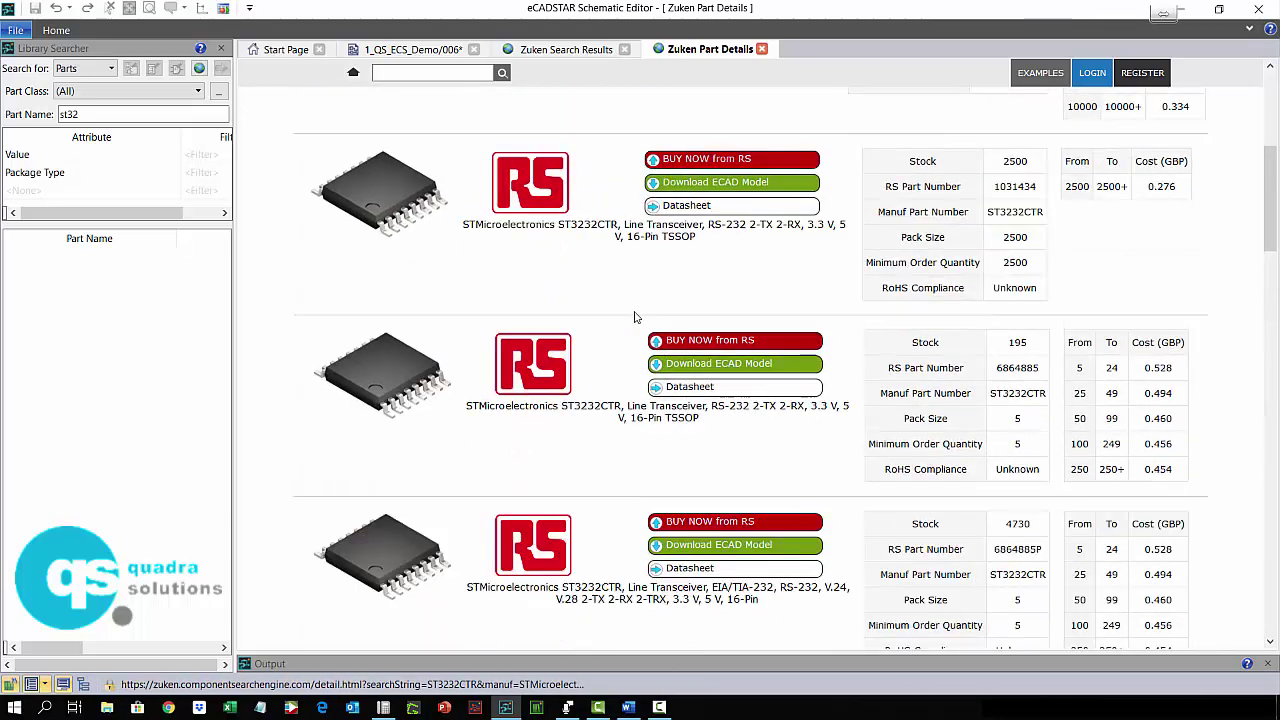
scroll(637, 316, up, 5)
click(762, 49)
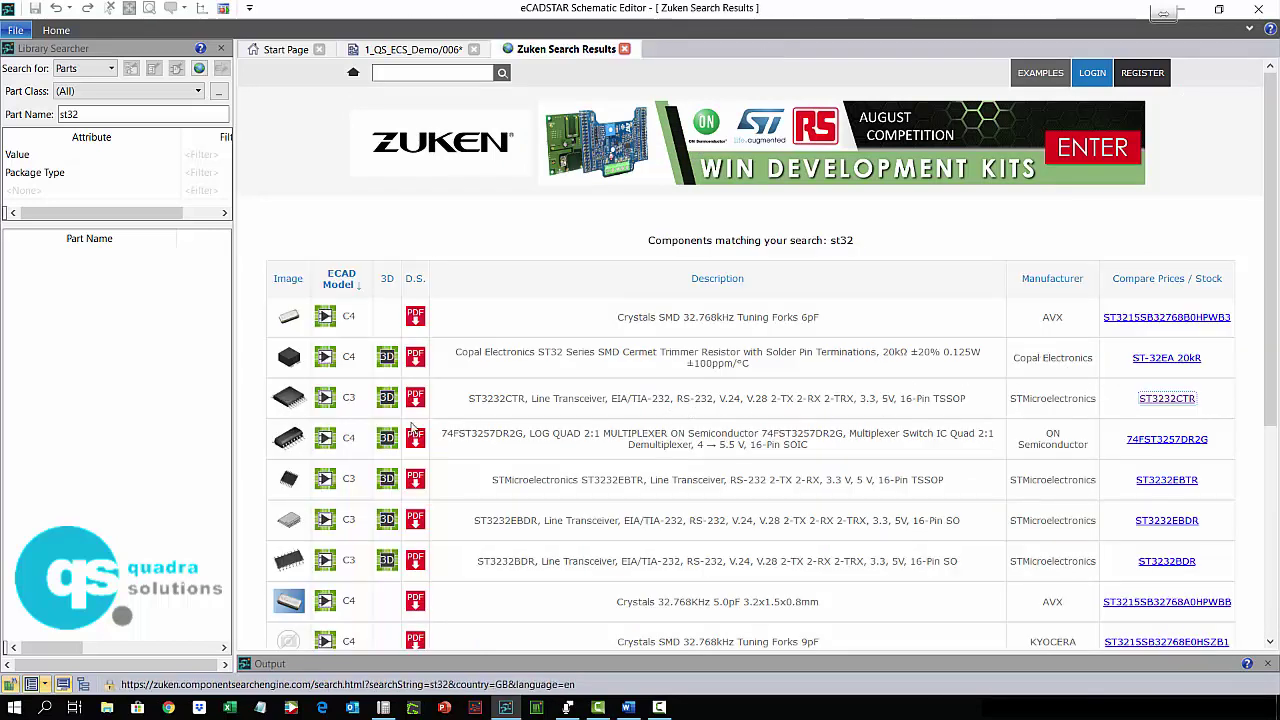
Step: Open the ST3232CTR ECAD model page and request the free LIB_ST3232CTR.zip download
click(323, 401)
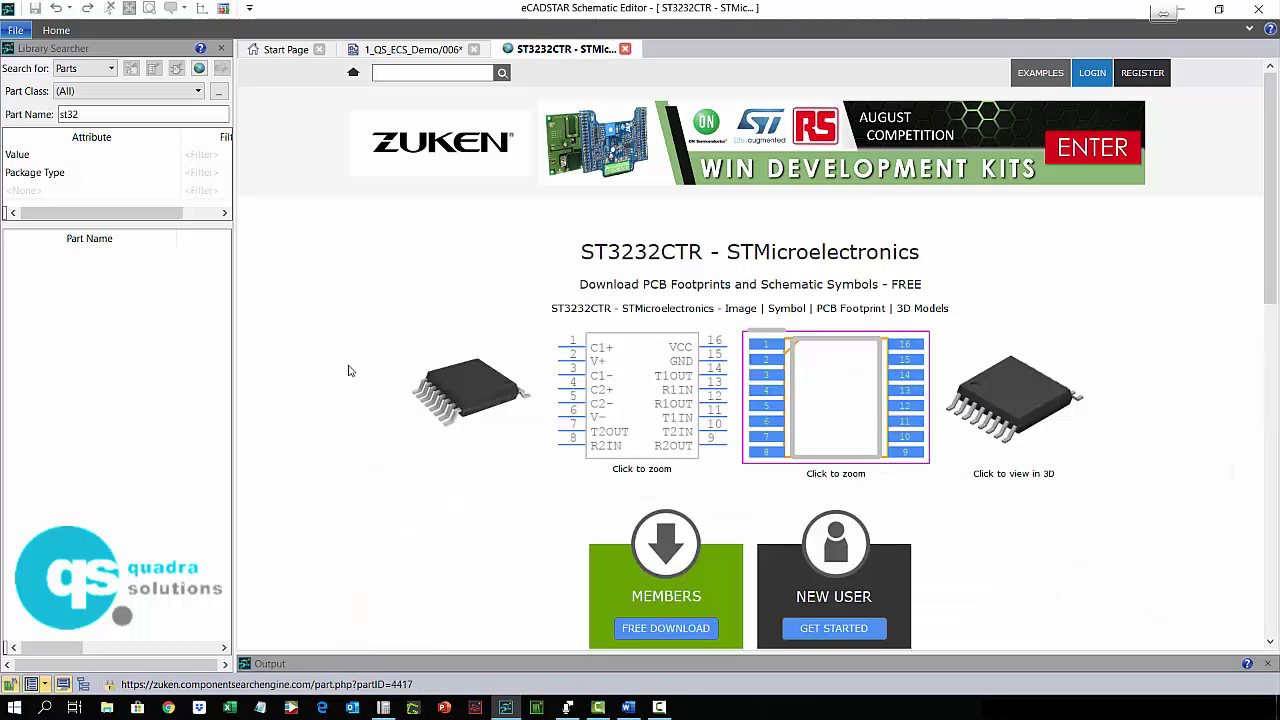
scroll(517, 339, down, 2)
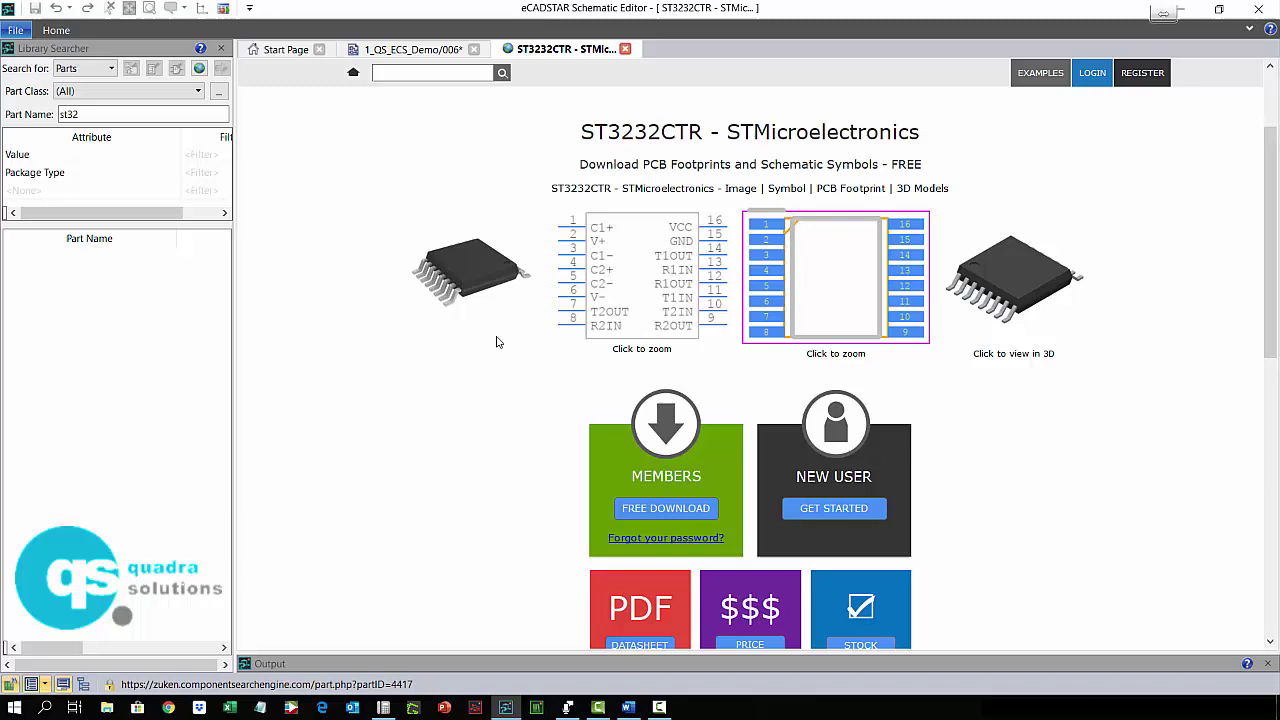
scroll(494, 340, down, 1)
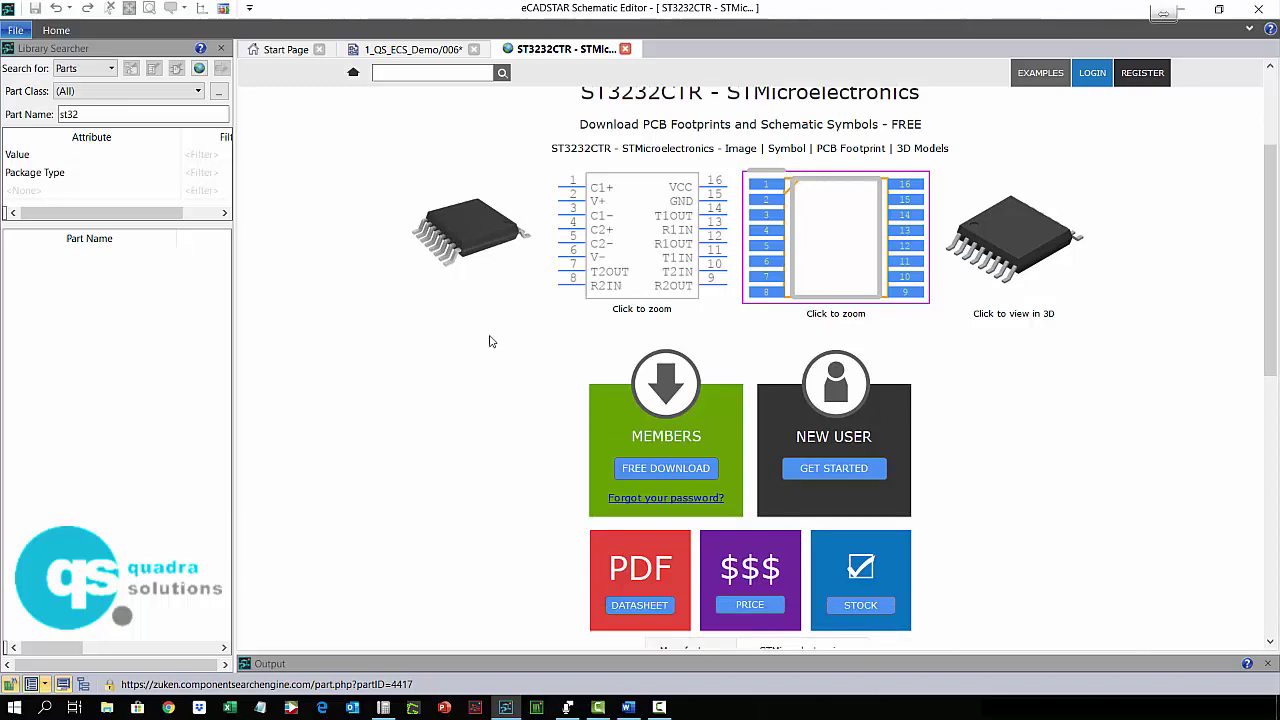
click(657, 470)
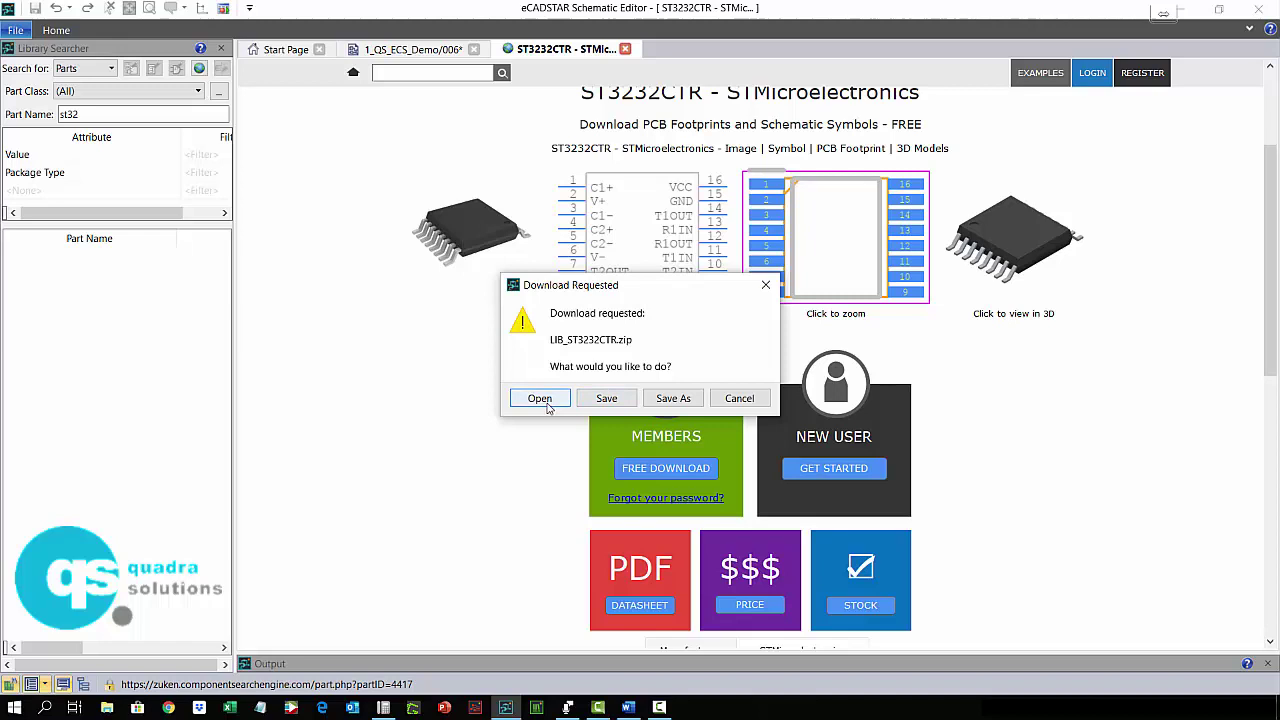
Step: Open the ST3232CTR download, drop it on the sheet as IC1, and launch Library Editor
click(545, 399)
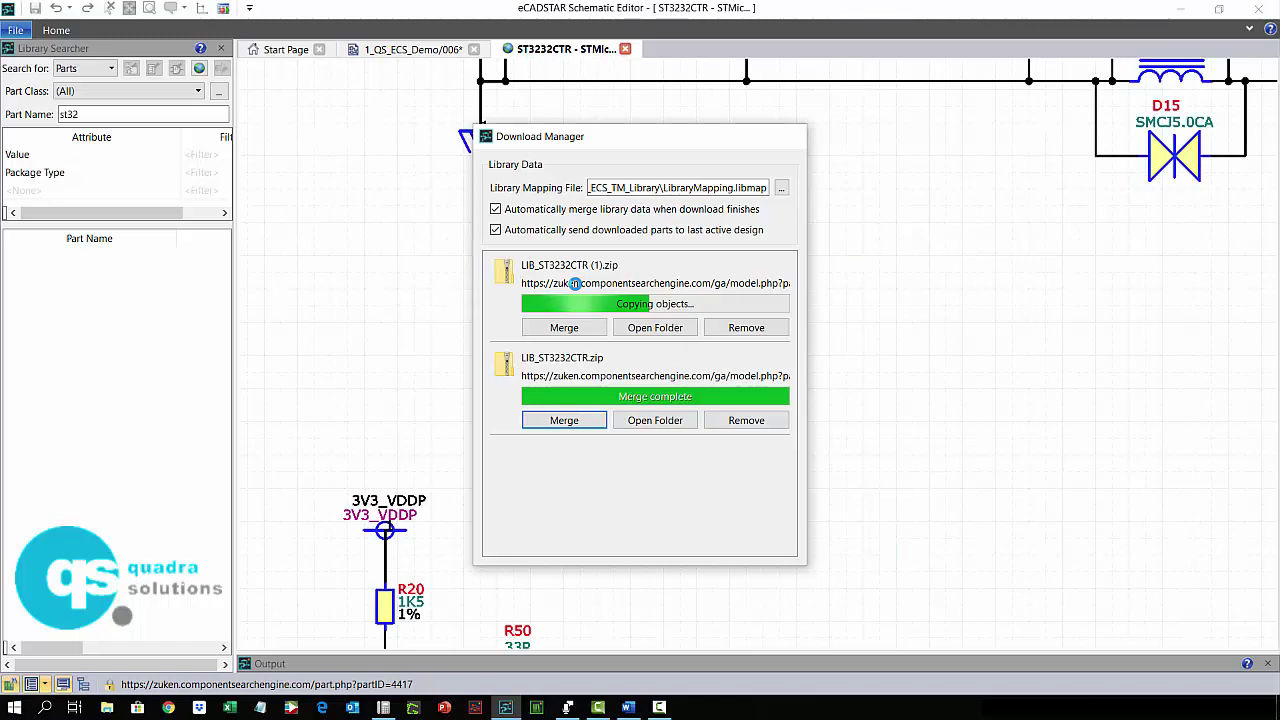
click(611, 393)
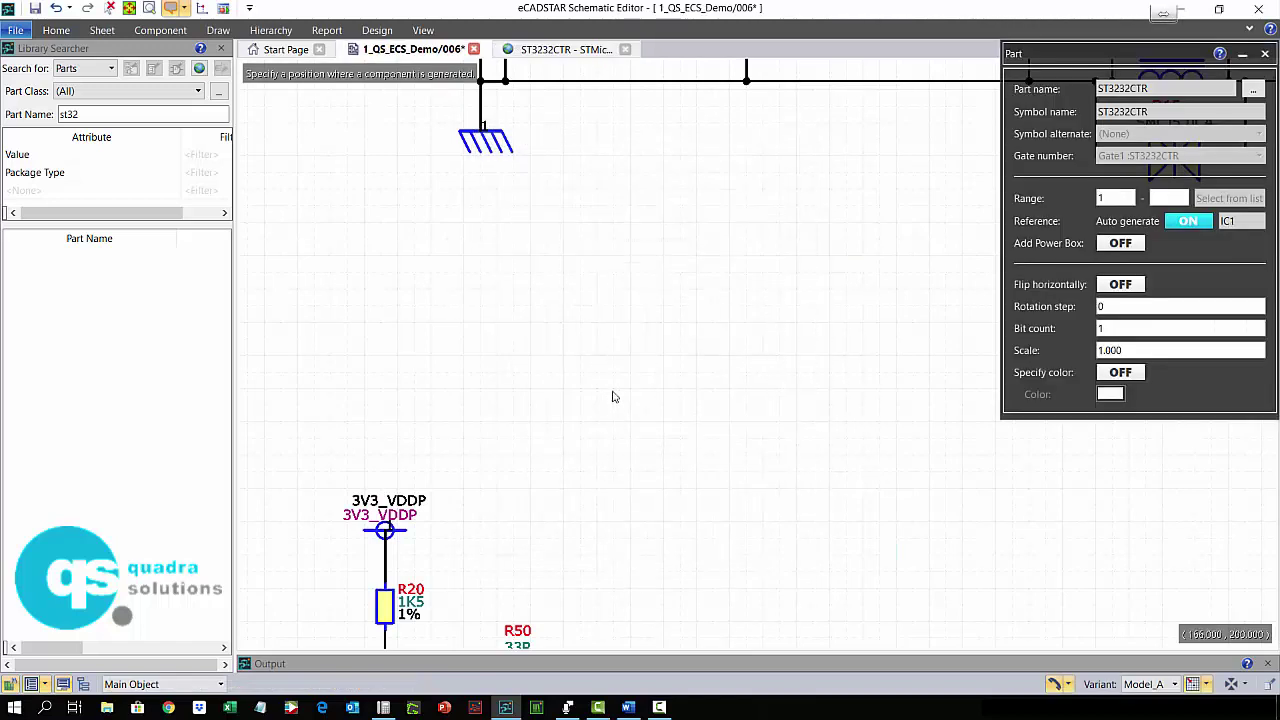
key(Escape)
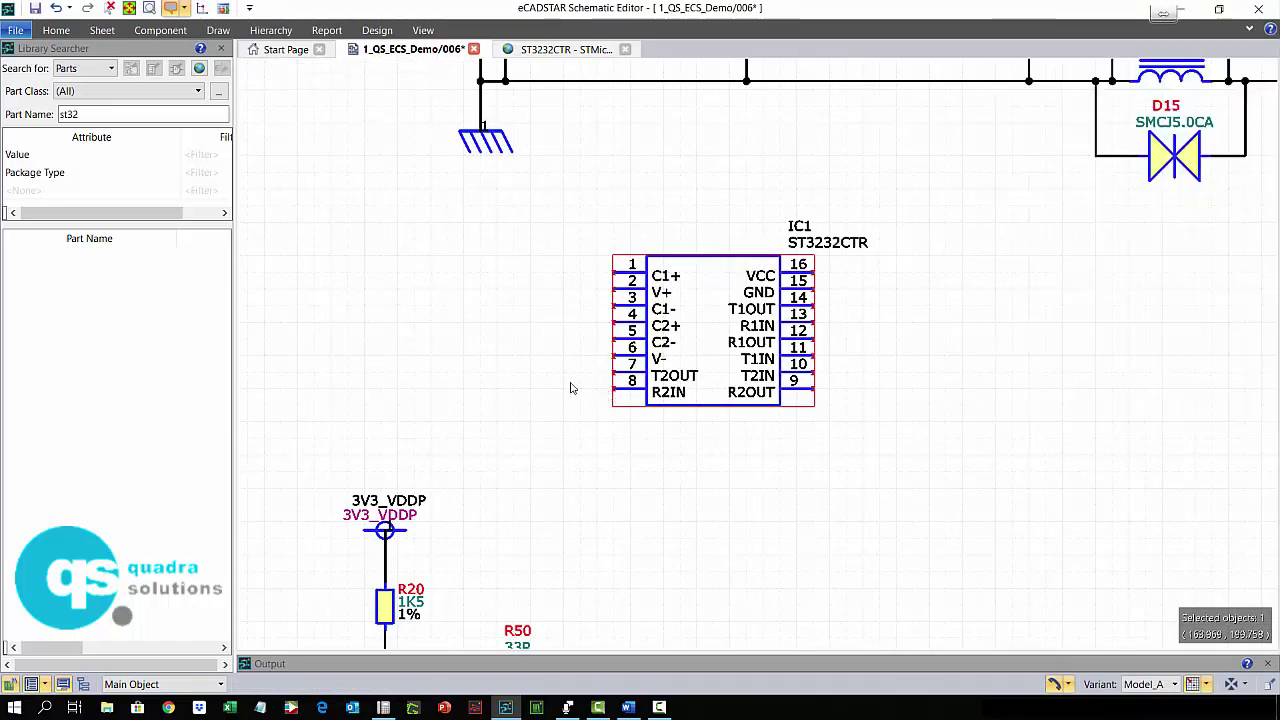
key(Escape)
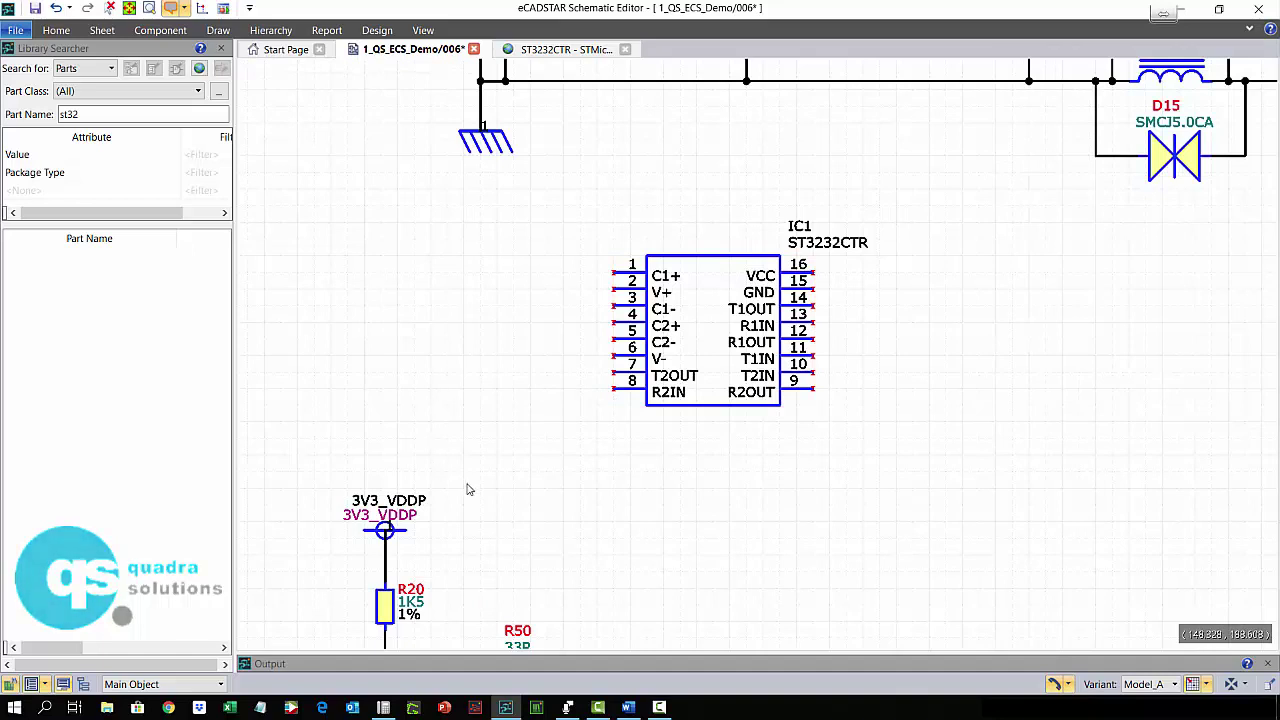
click(540, 707)
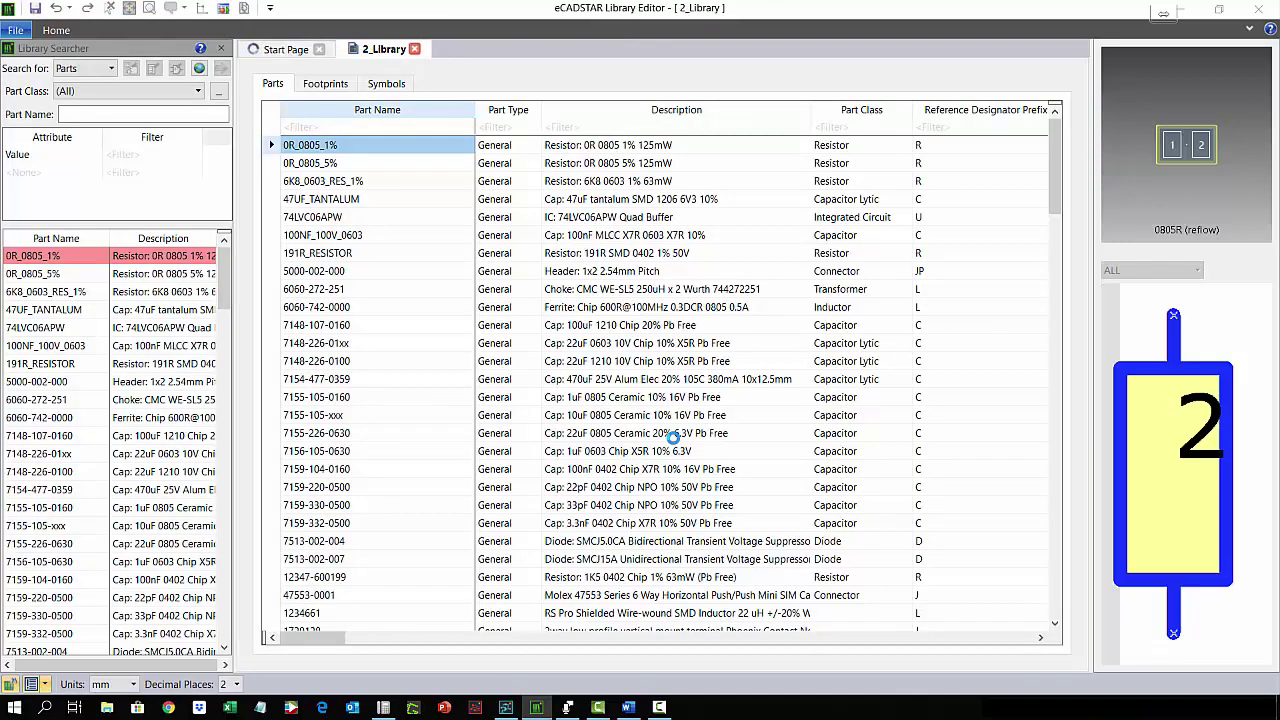
Step: Filter parts by 'st' and set ST3232CTR's part class to Integrated Circuit
click(316, 128)
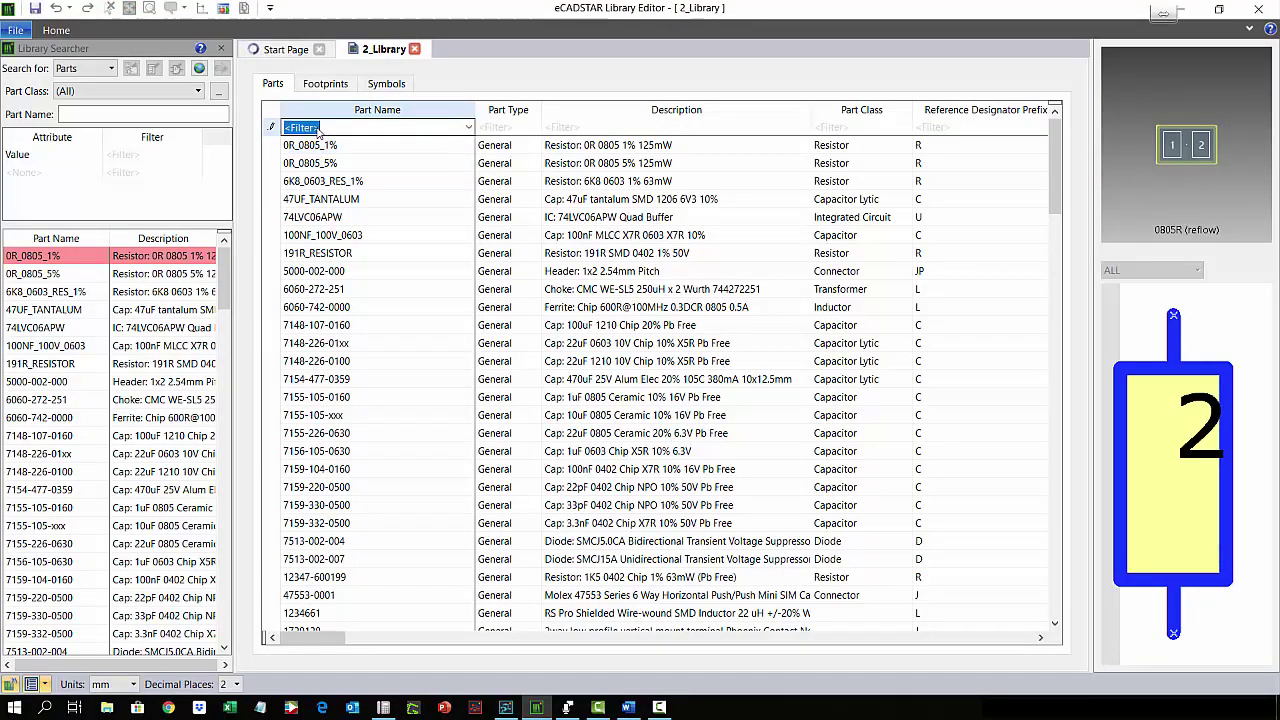
text(st)
click(381, 183)
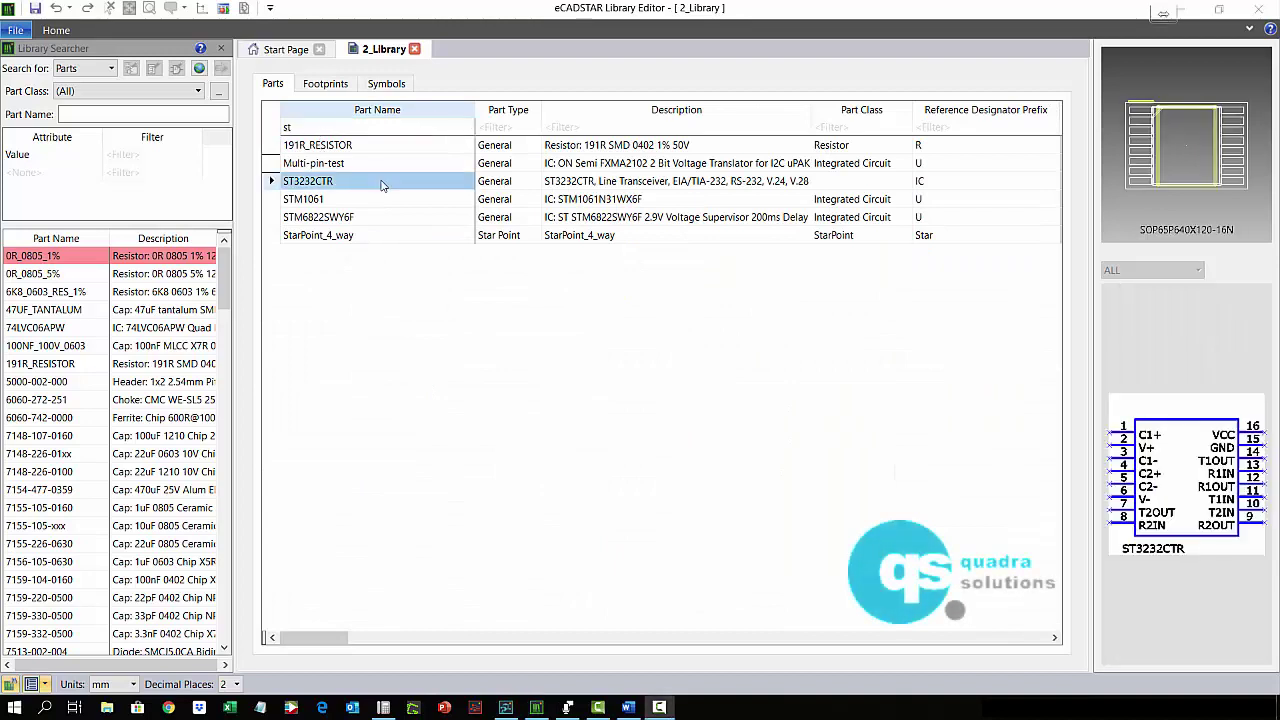
click(906, 183)
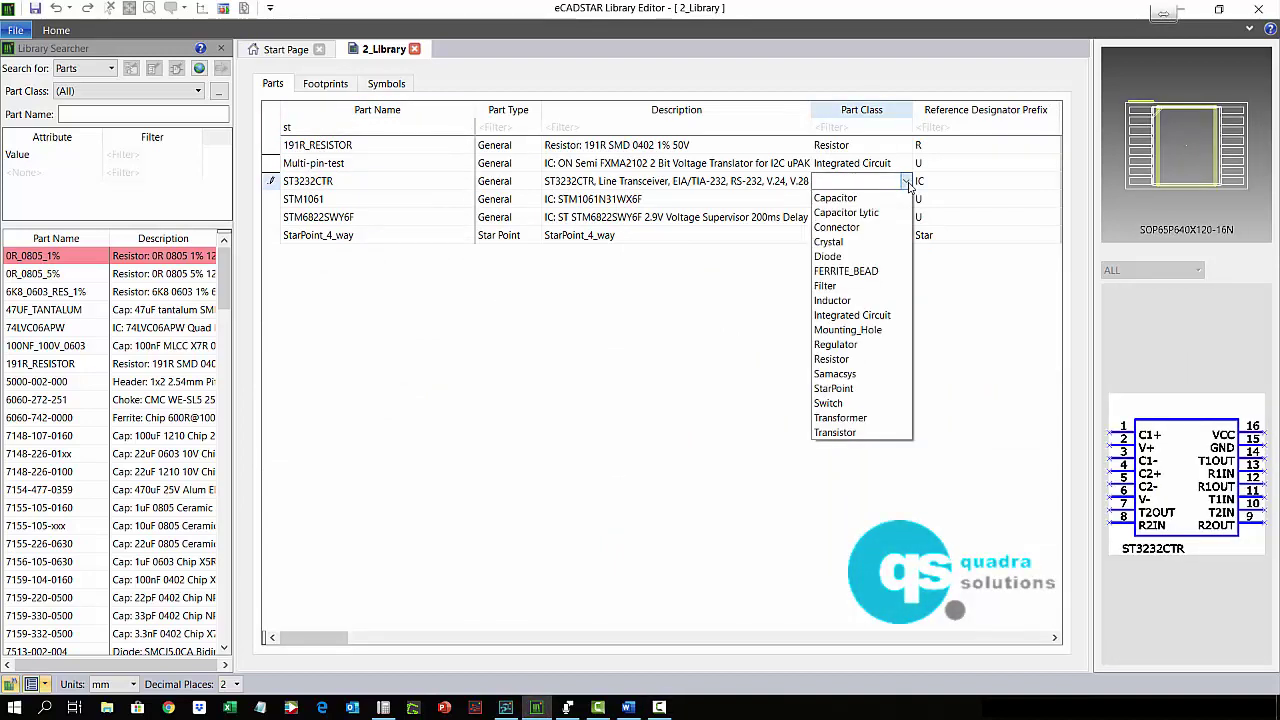
click(875, 316)
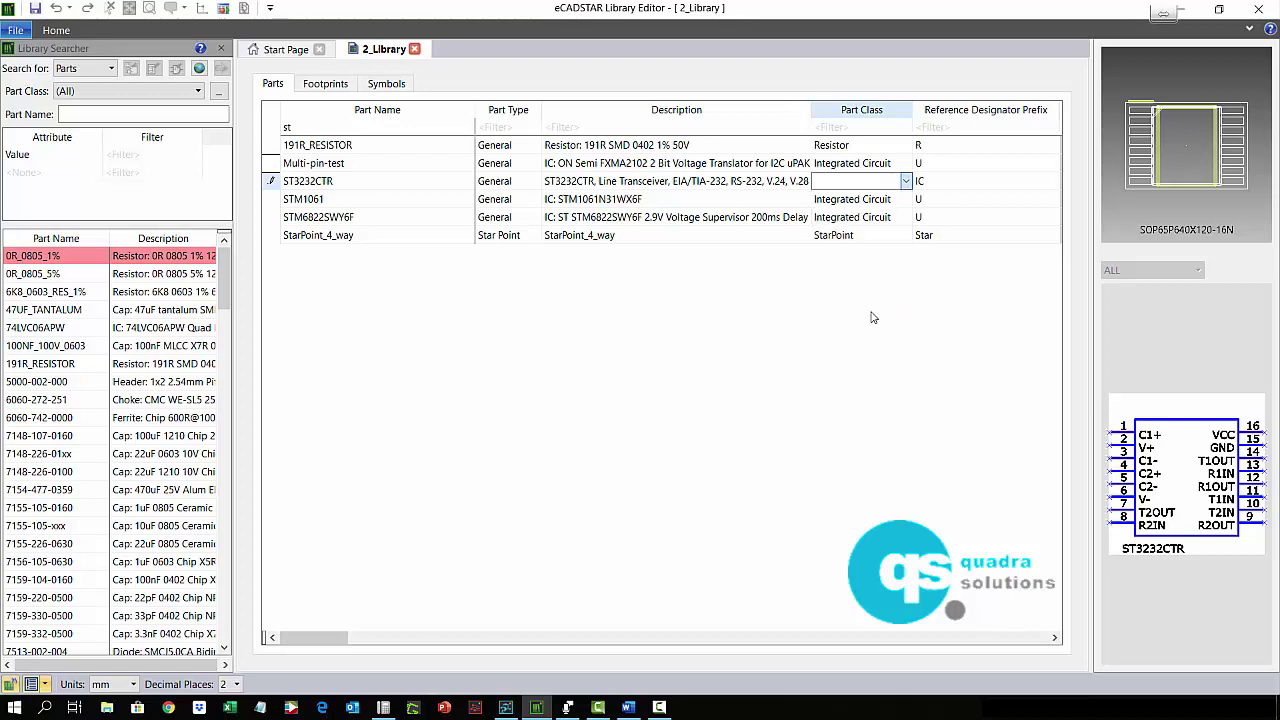
Step: Open ST3232CTR in the part editor with Edit Part
right_click(378, 187)
right_click(378, 187)
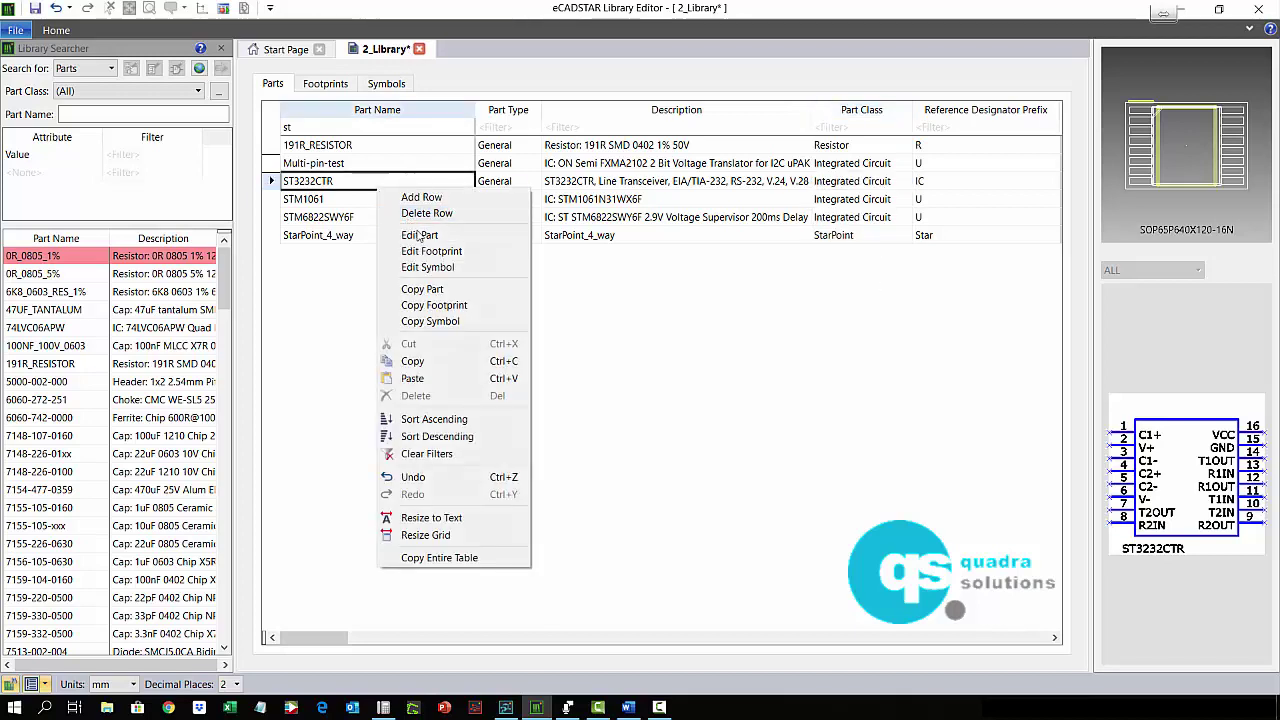
click(412, 235)
Step: Set ST3232CTR's acceptance status to Unapproved with reason 'Review' and save the library
key(Return)
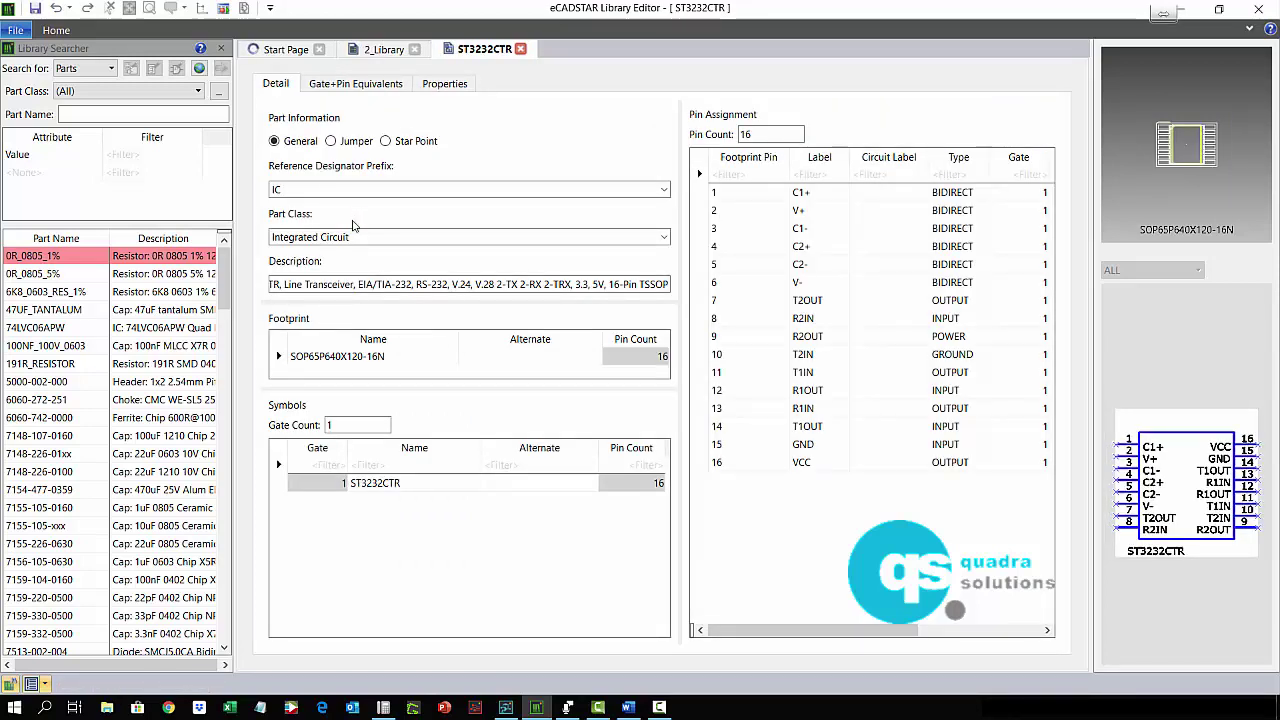
click(441, 86)
click(316, 292)
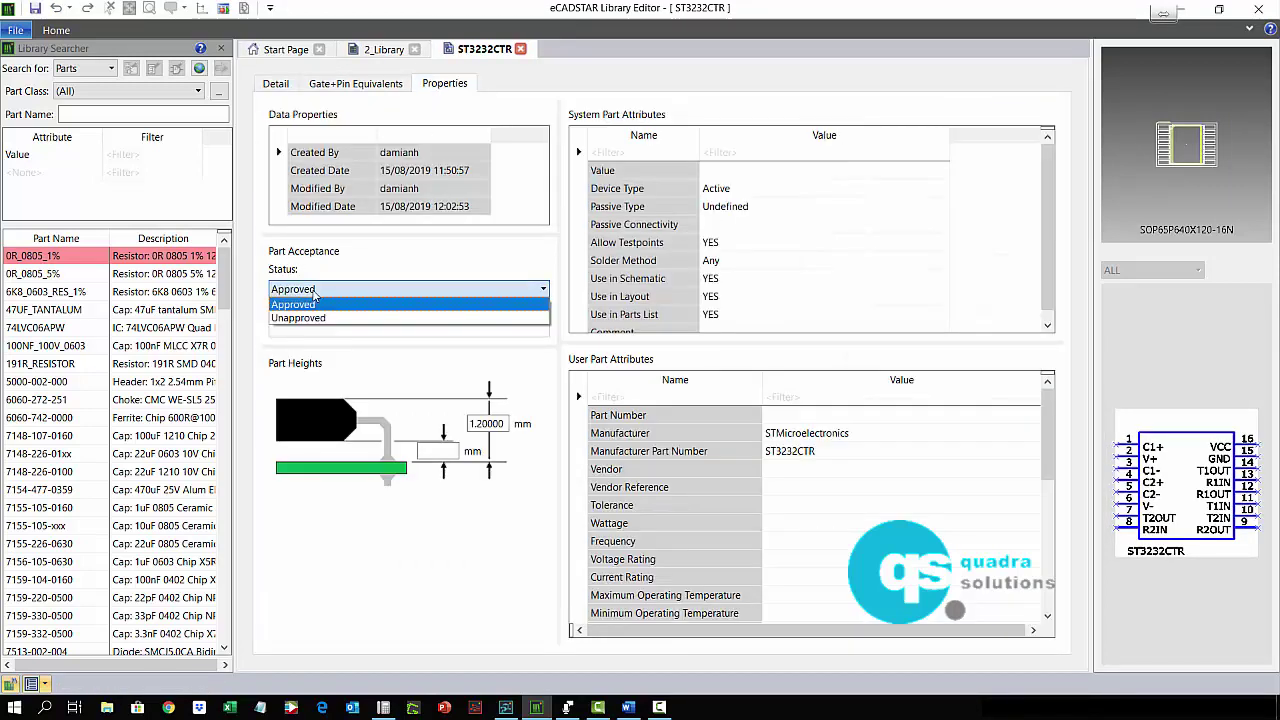
click(325, 321)
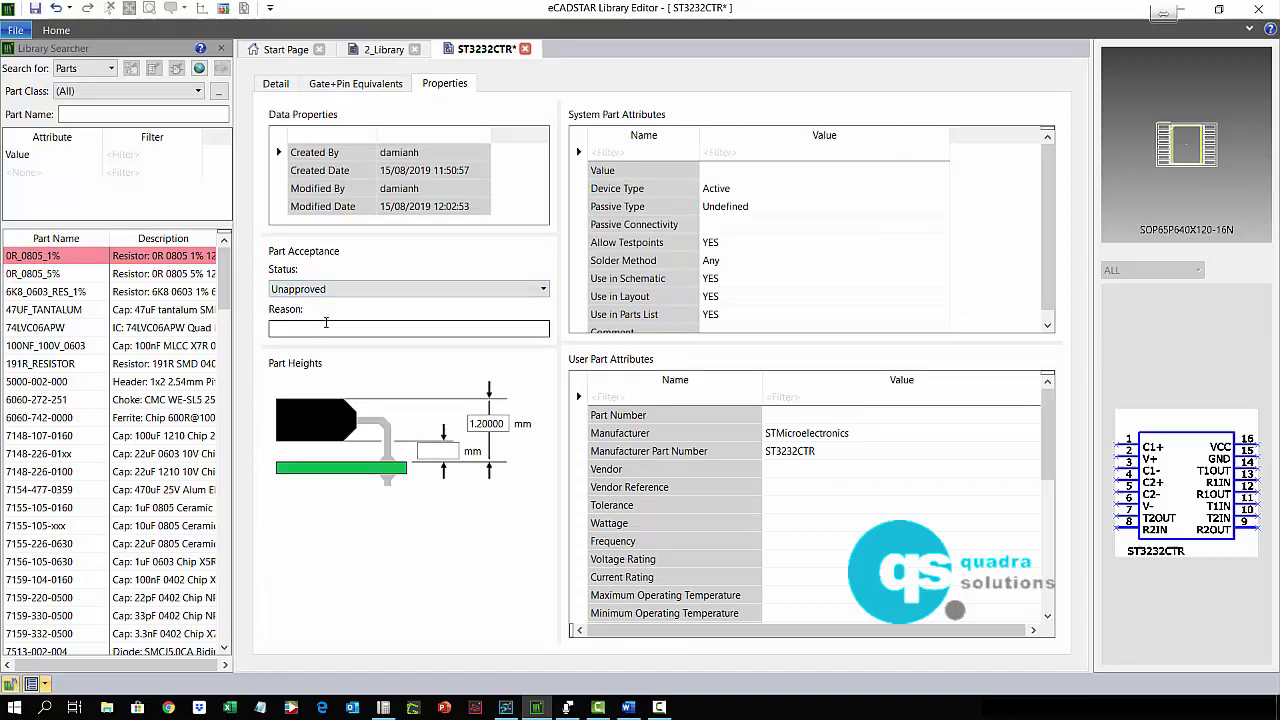
text(Review)
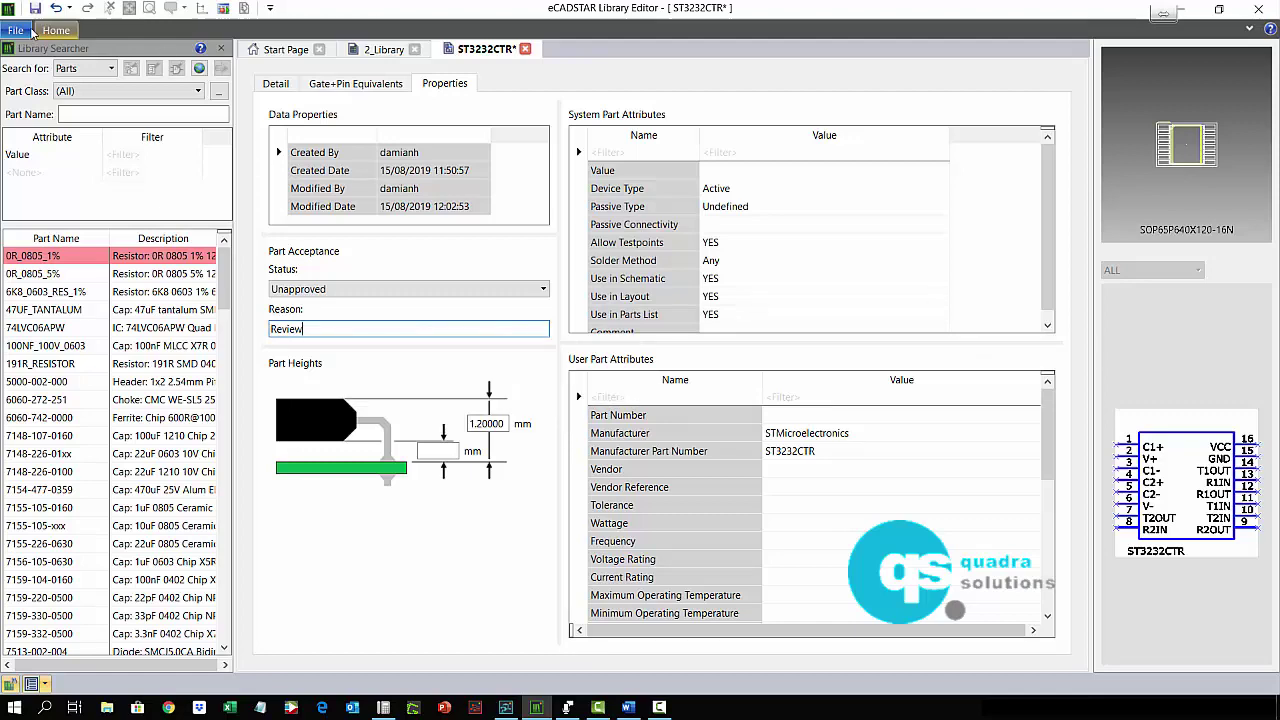
click(16, 30)
click(55, 127)
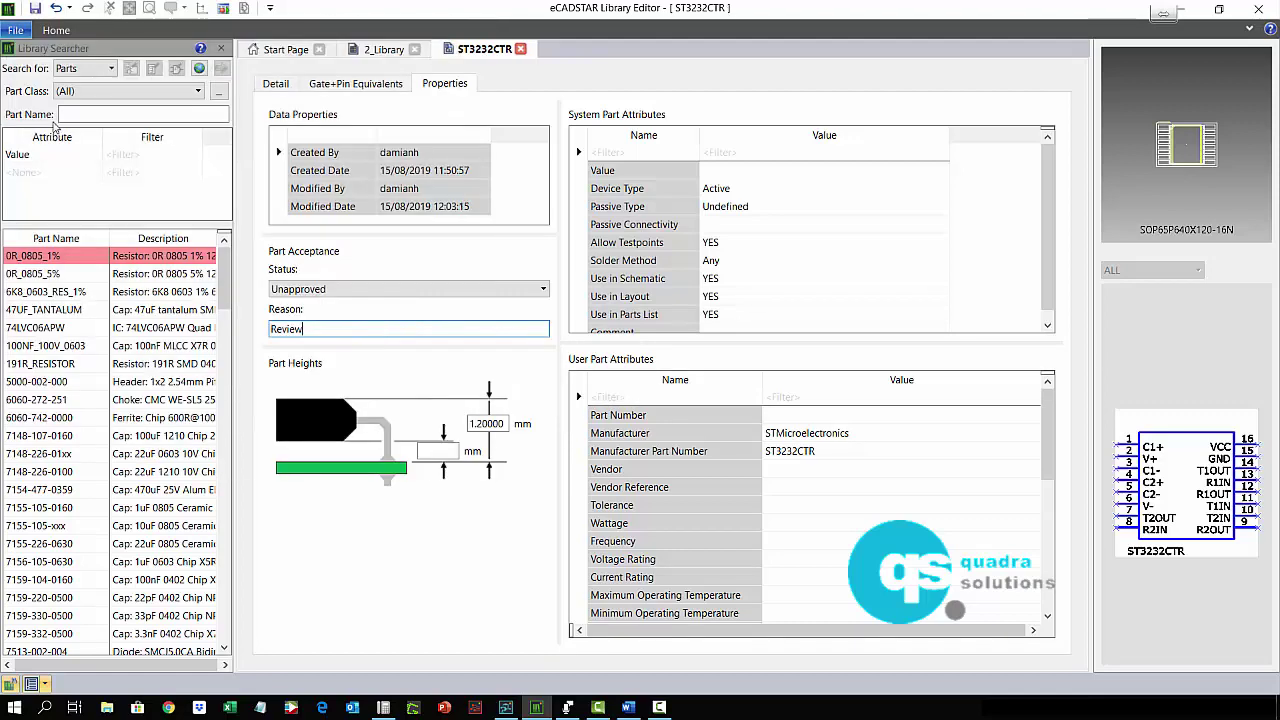
Step: Close the ST3232CTR editor and clear the part name filter
click(521, 49)
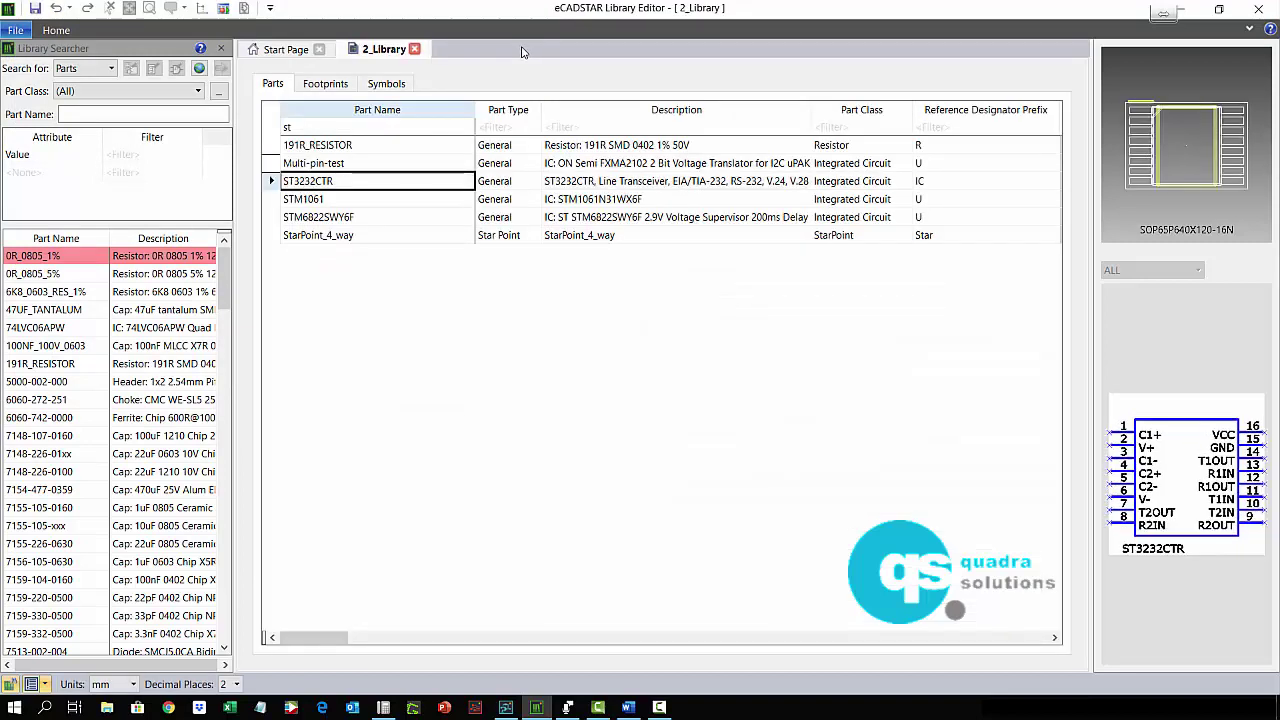
click(304, 126)
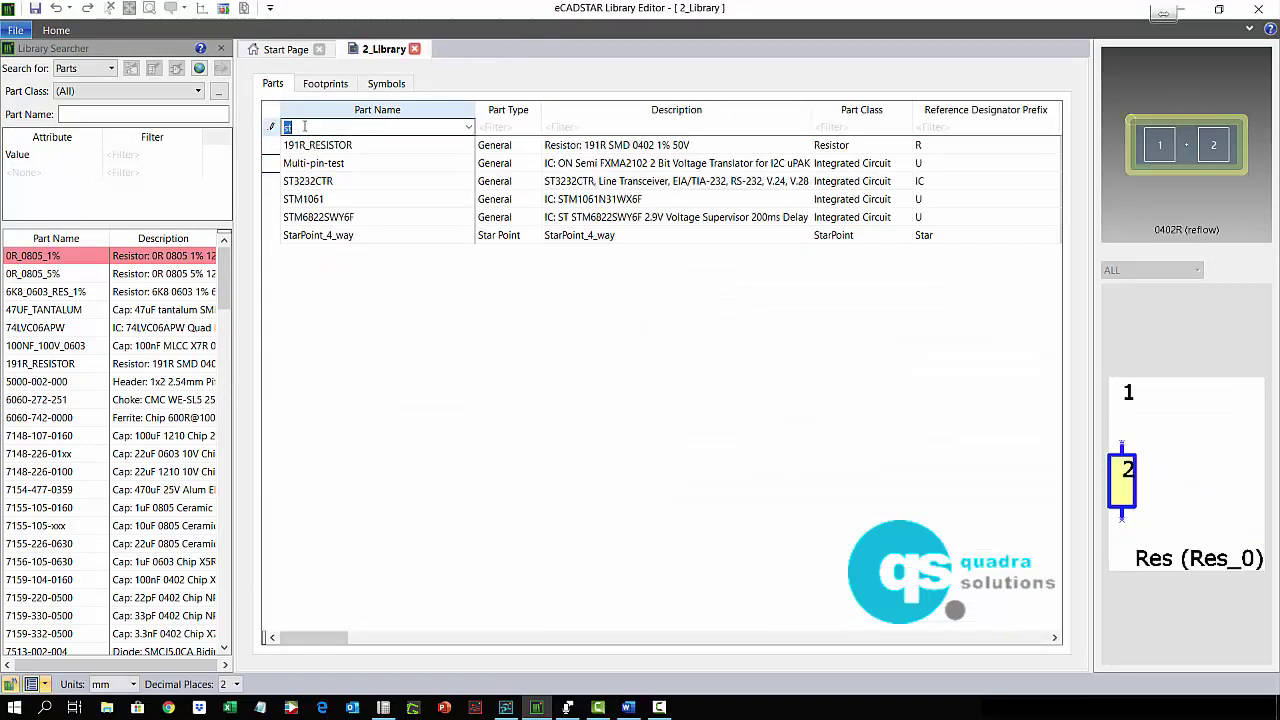
key(BackSpace)
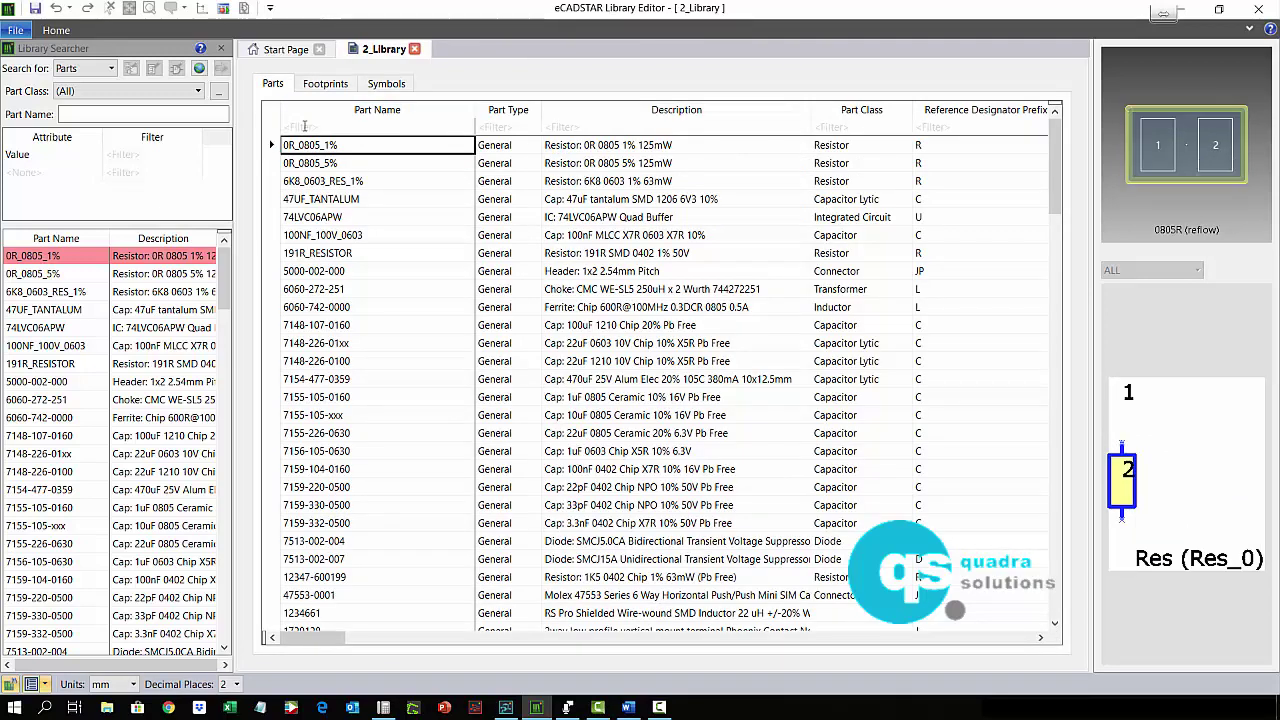
Step: Copy the 0R_0805_1% part and paste it as a new 0R_0805_1%Copy row
click(311, 166)
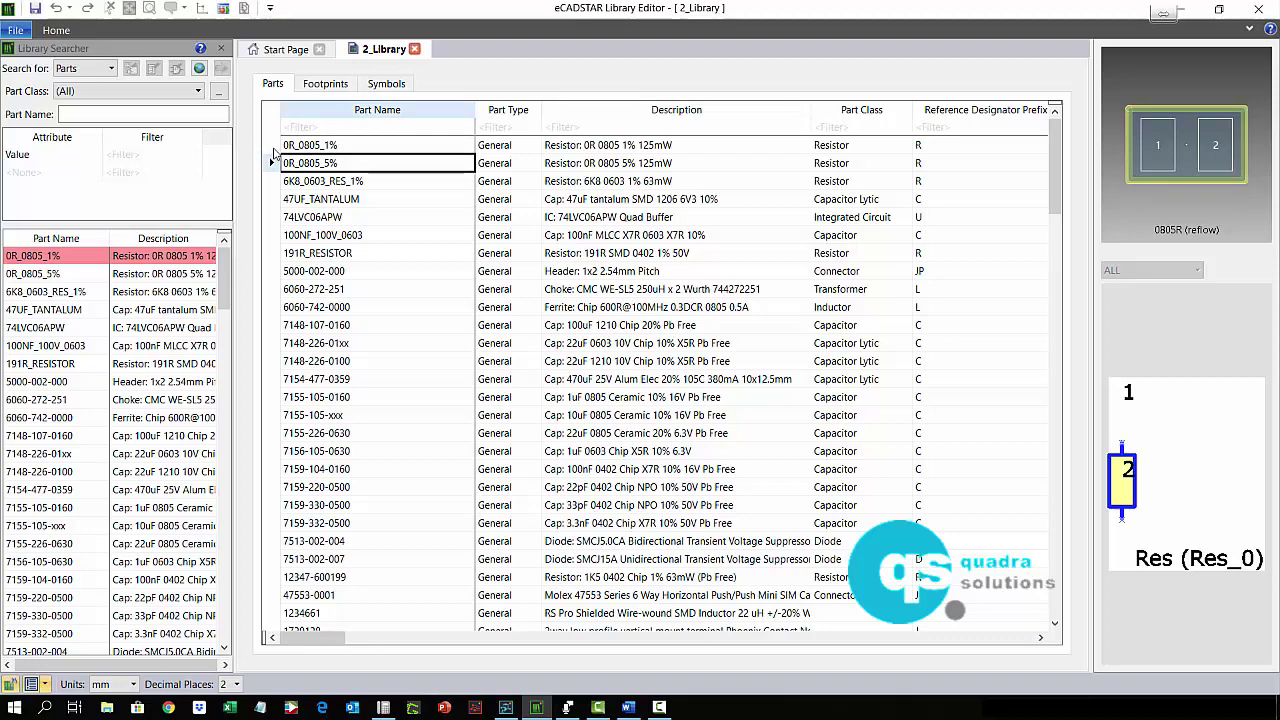
click(272, 147)
right_click(272, 150)
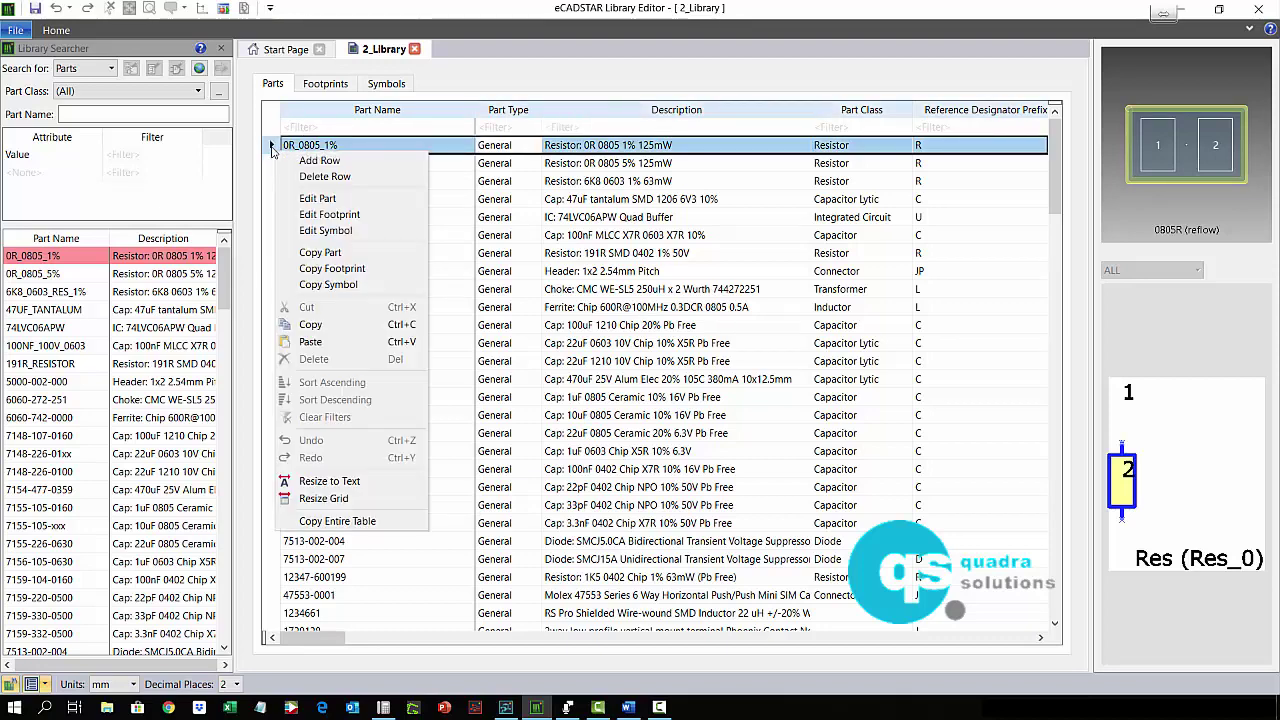
click(323, 254)
right_click(271, 151)
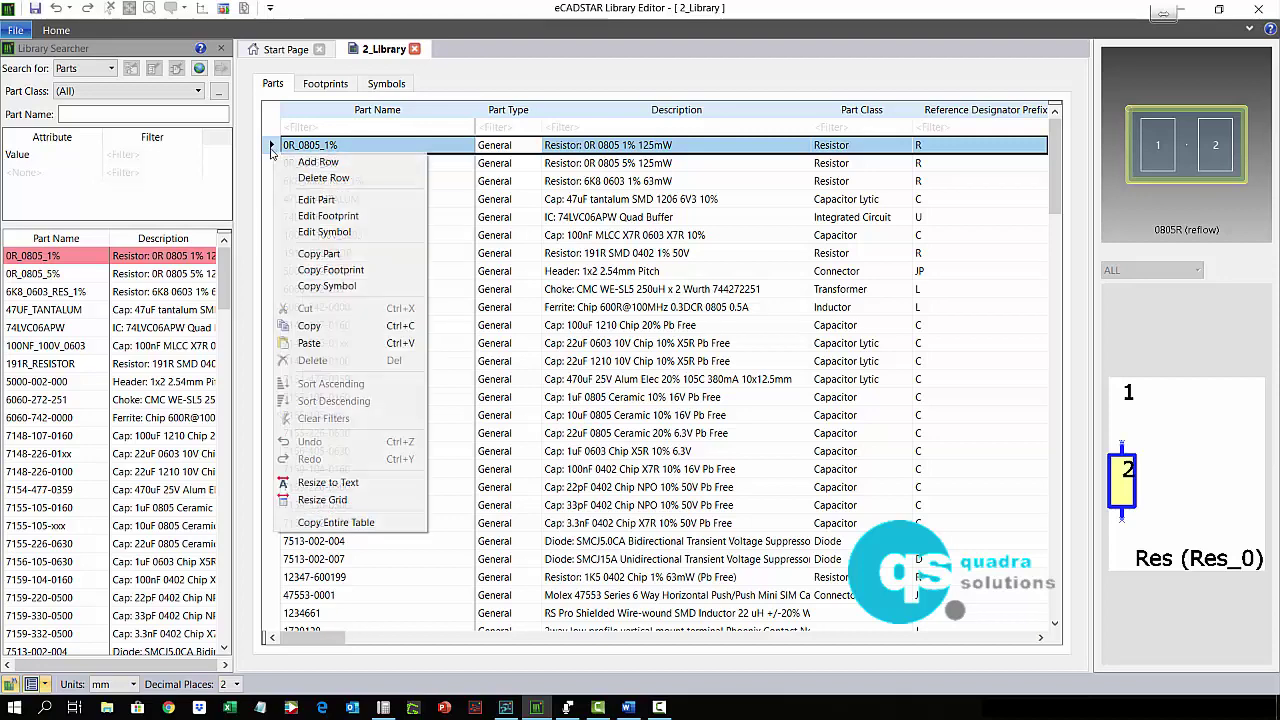
click(310, 343)
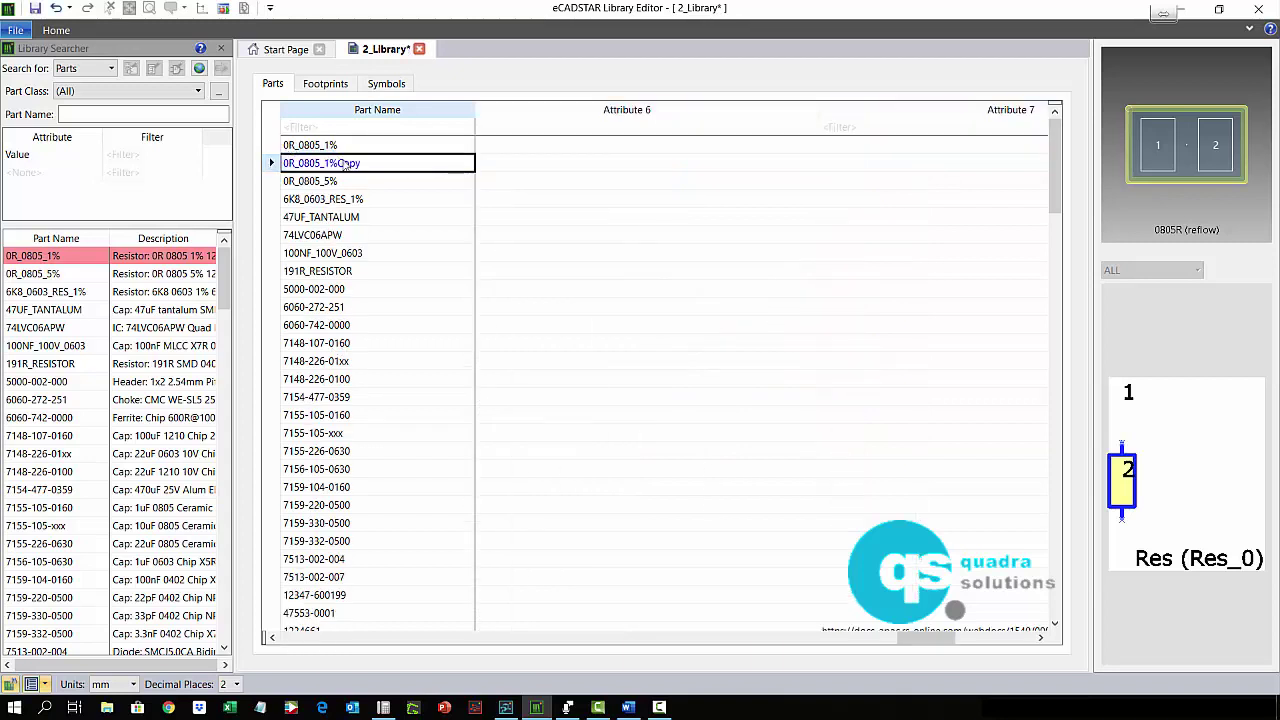
Step: Rename the copied part to 0R_1210_1%
click(355, 160)
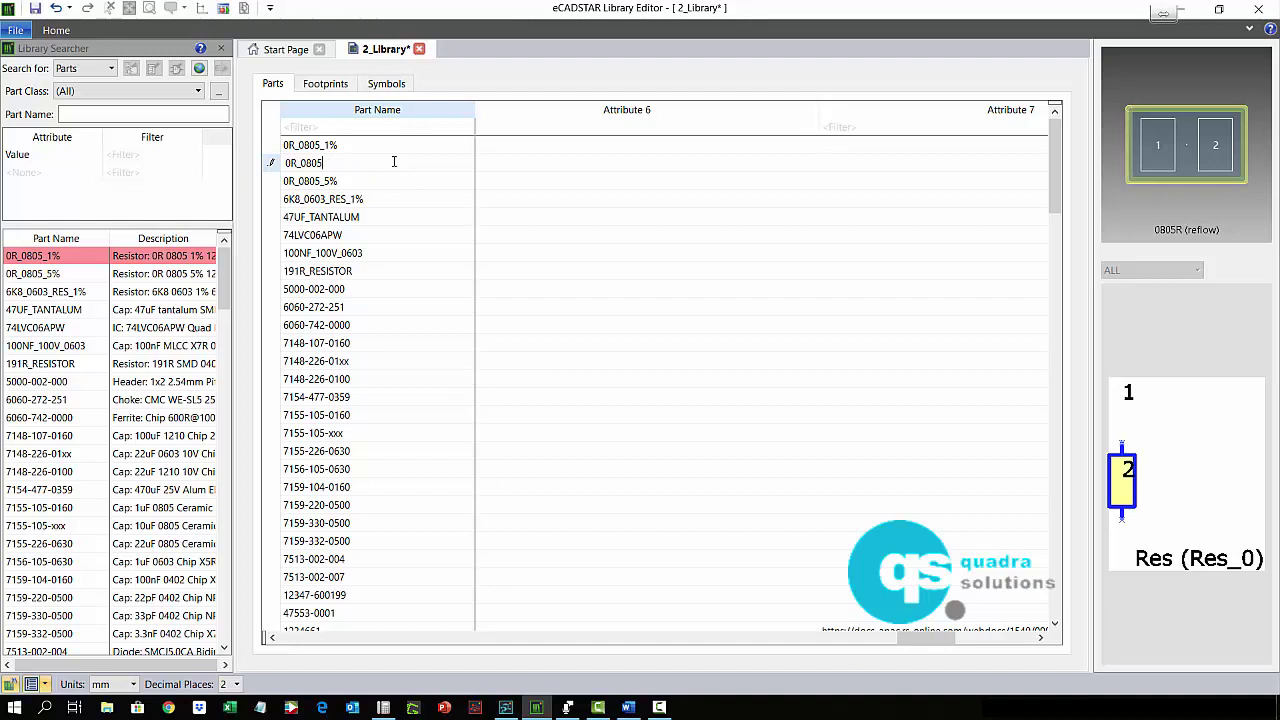
text(210_1%)
key(Return)
click(378, 180)
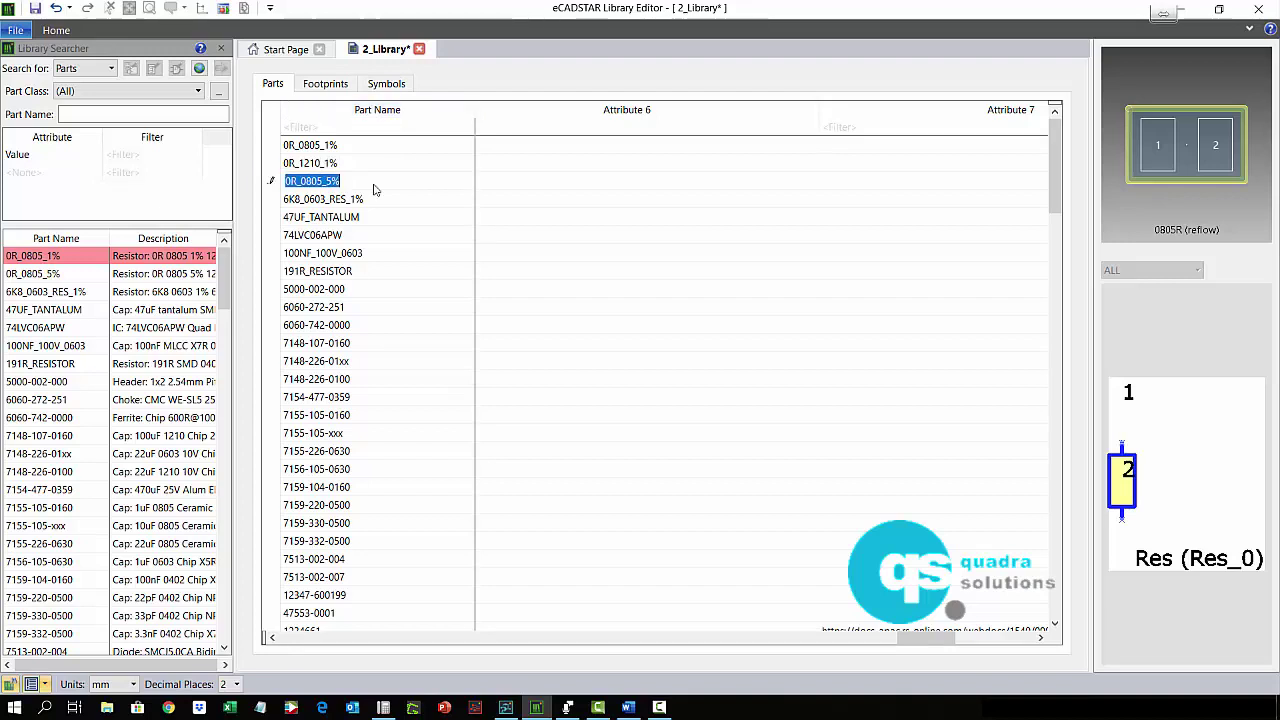
key(Escape)
click(355, 162)
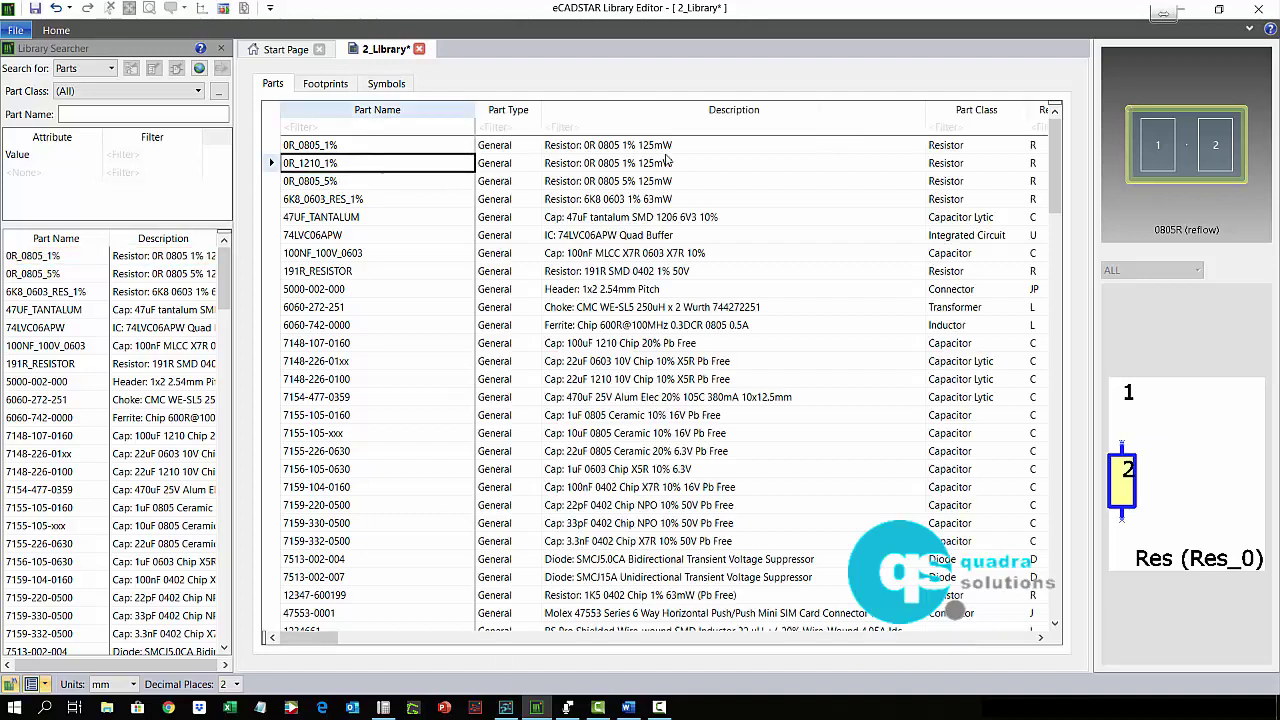
Step: Change its description to 'Resistor: 0R 1210 1% 125mW'
click(643, 162)
click(628, 162)
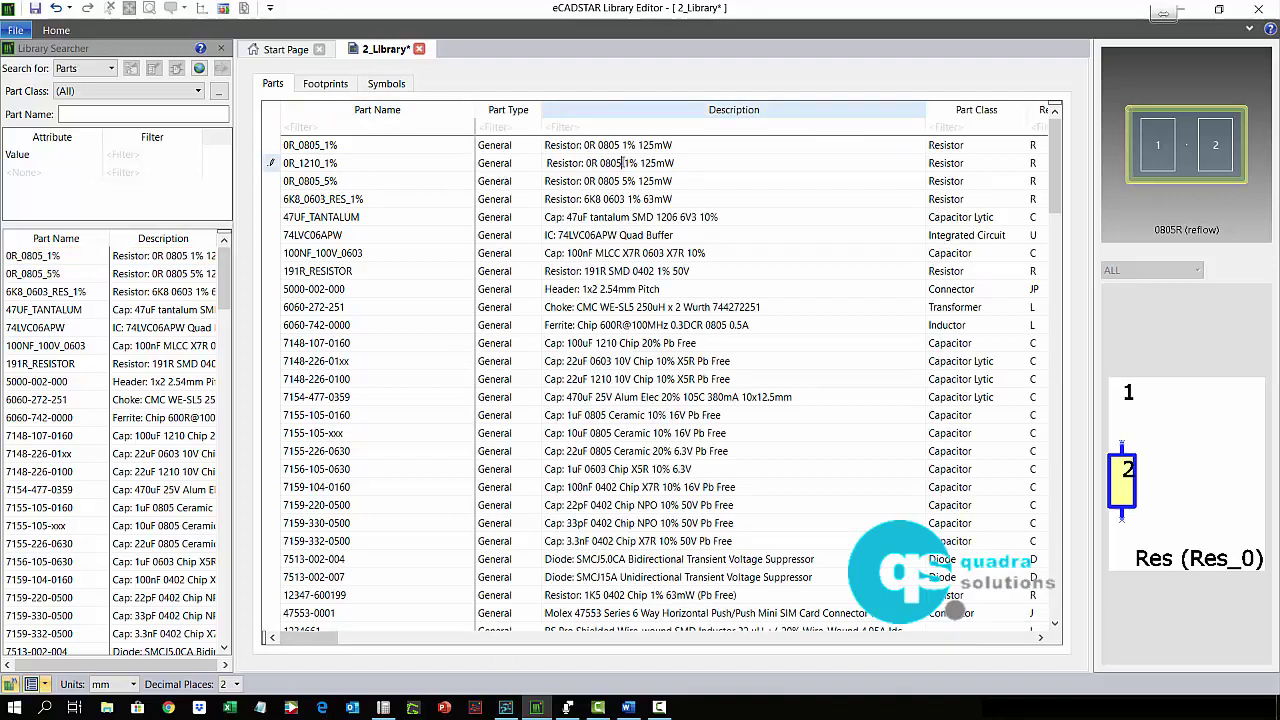
key(BackSpace)
key(BackSpace)
key(BackSpace)
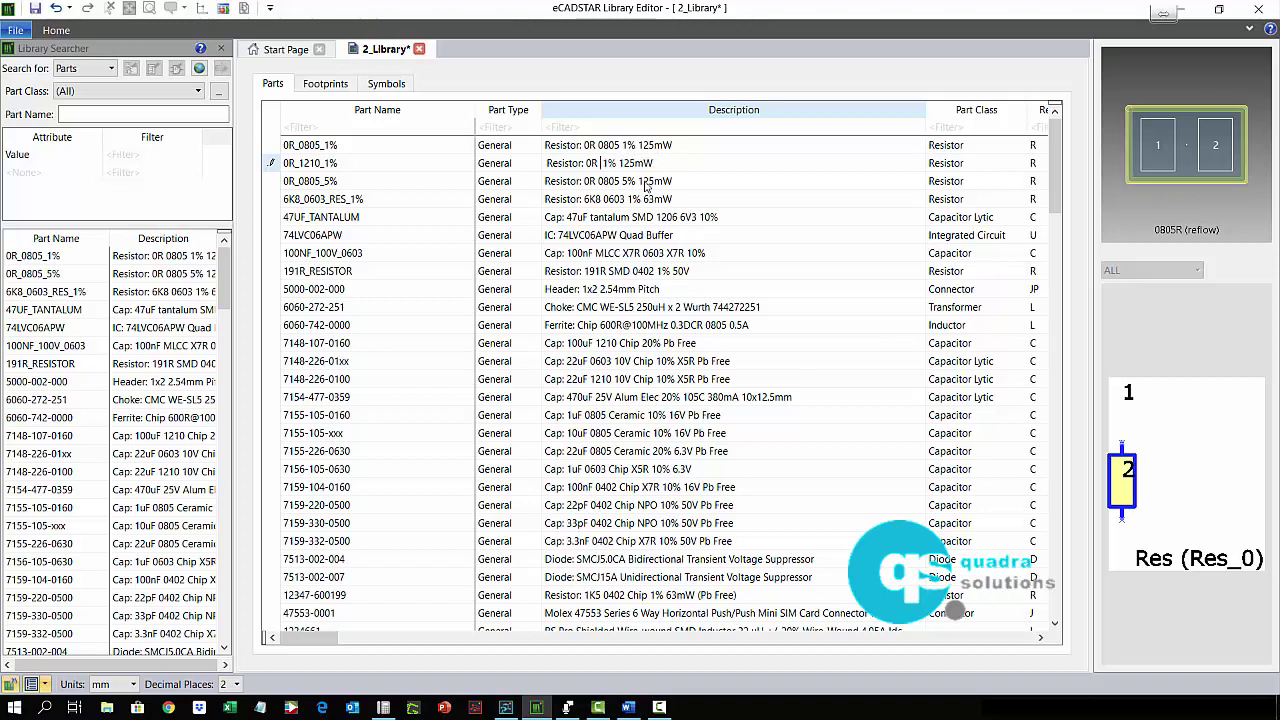
text(1210 1)
key(Up)
key(Down)
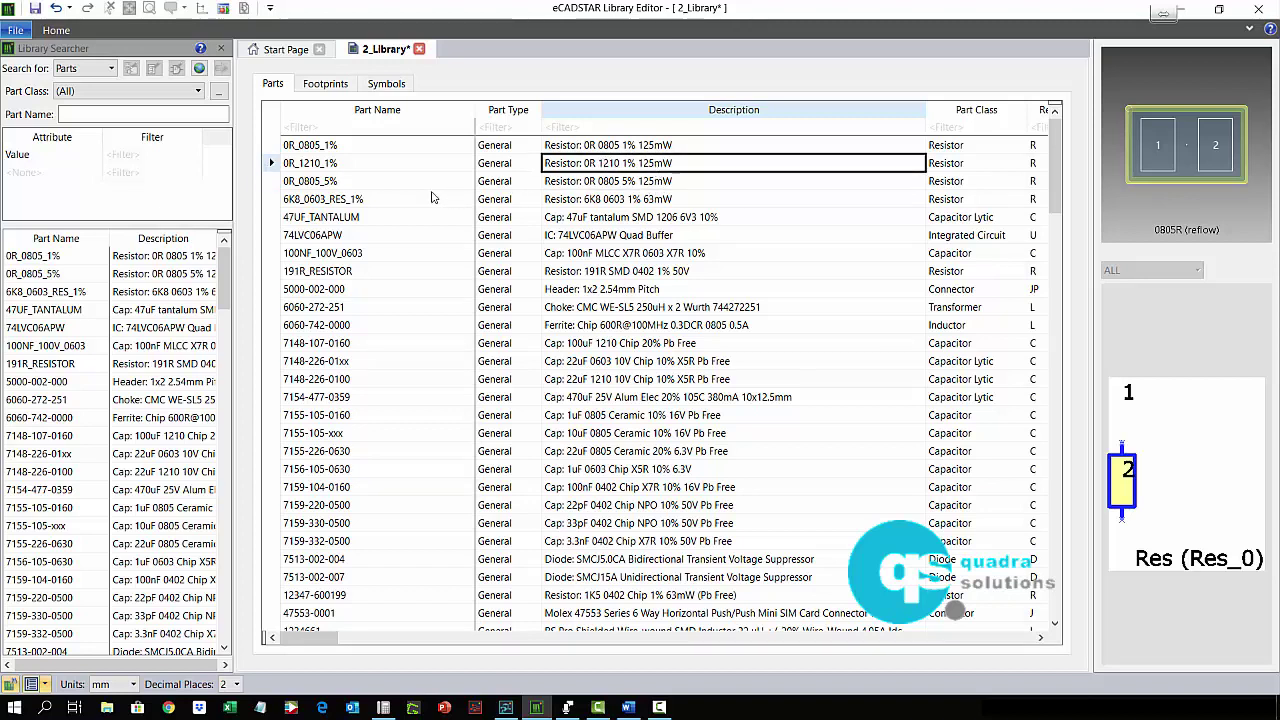
click(338, 162)
Step: Open 0R_1210_1% in the part editor, saving the library when prompted
right_click(344, 172)
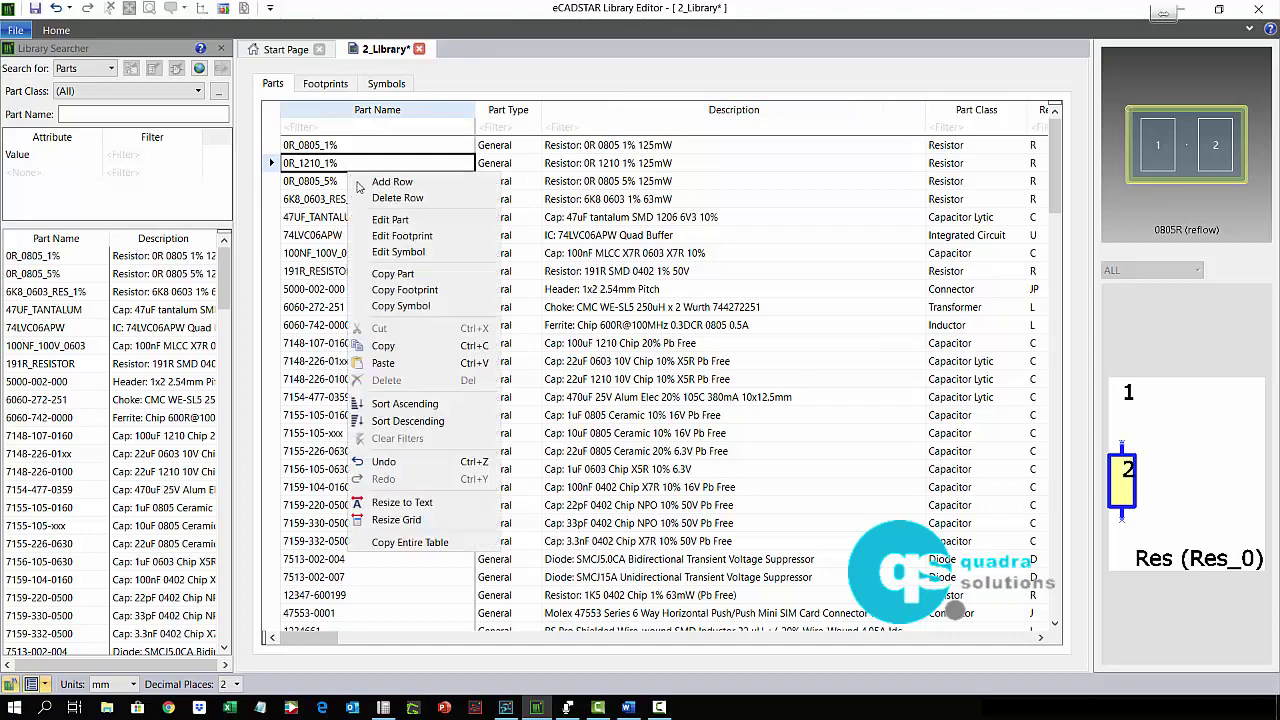
click(392, 220)
click(678, 392)
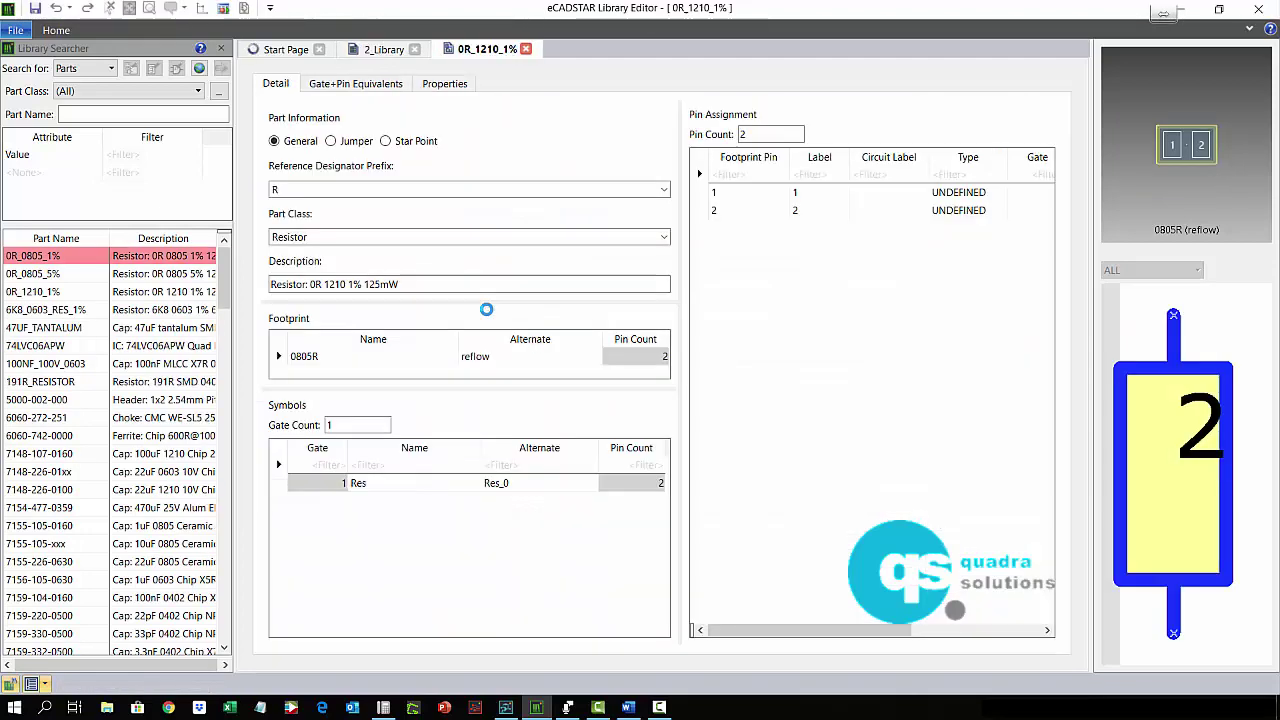
Step: Replace the 0805R footprint with 1210C
click(380, 354)
click(450, 358)
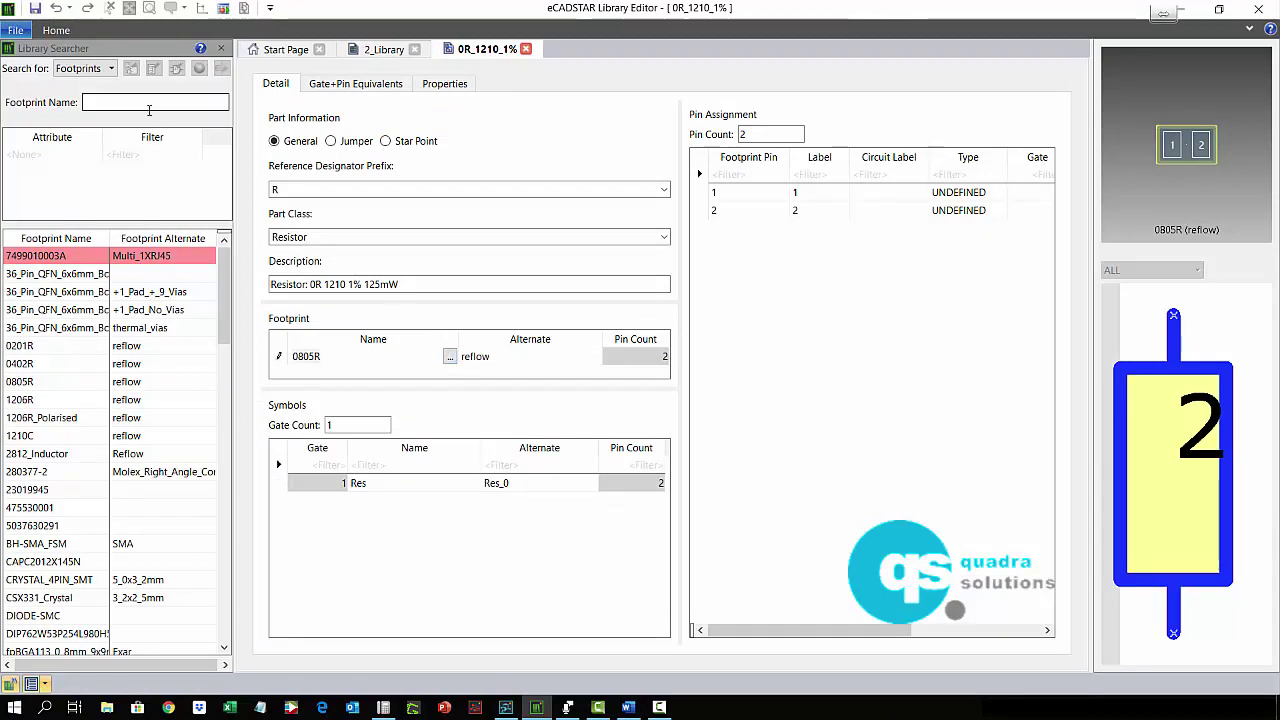
text(12)
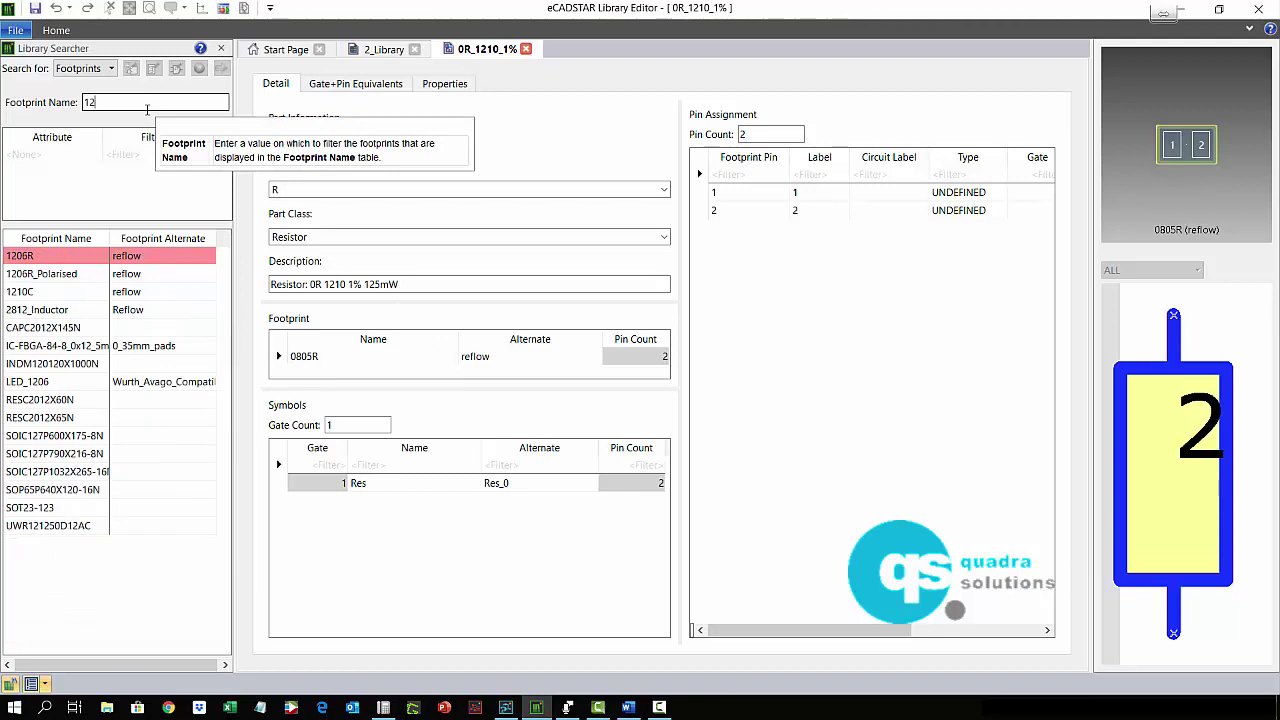
text(10)
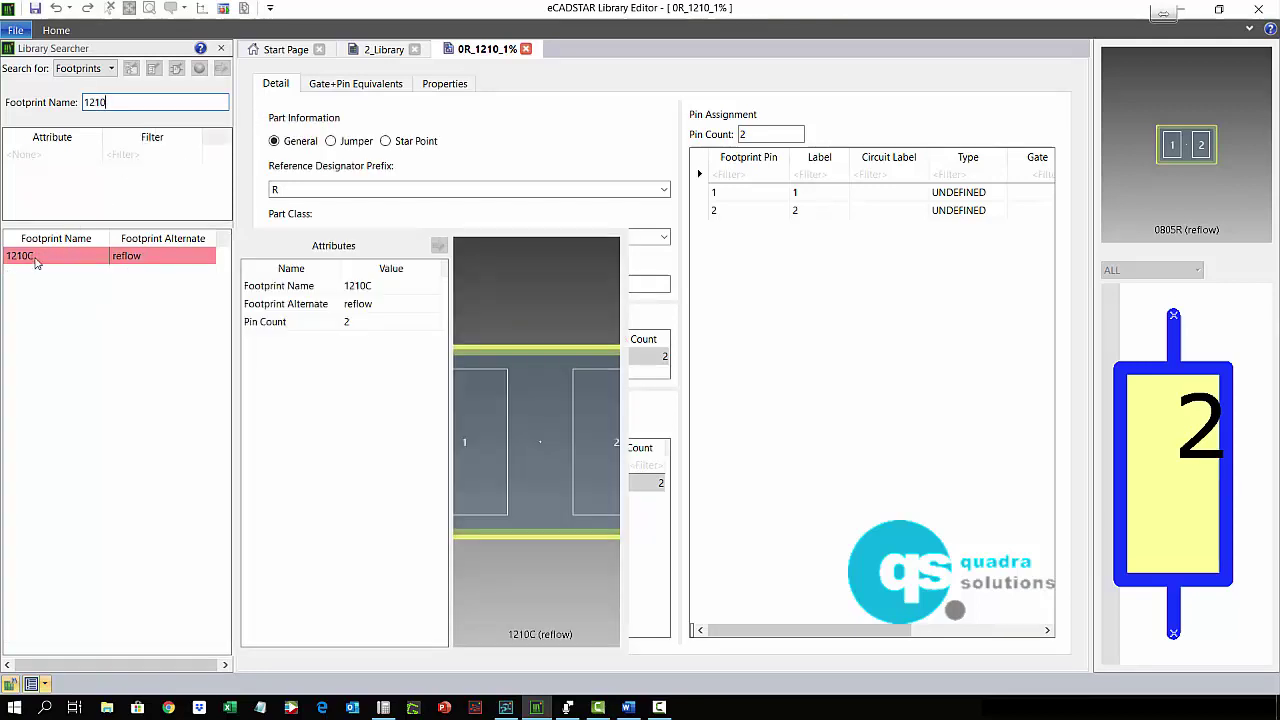
click(38, 259)
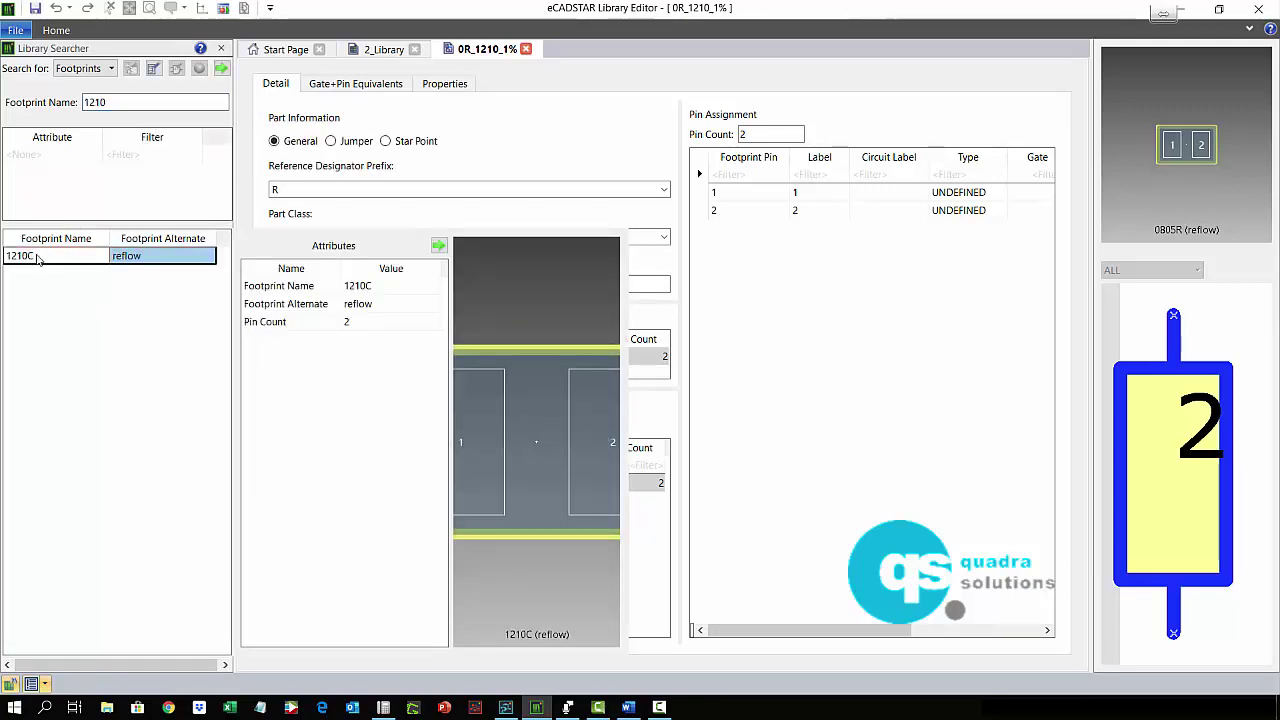
double_click(38, 258)
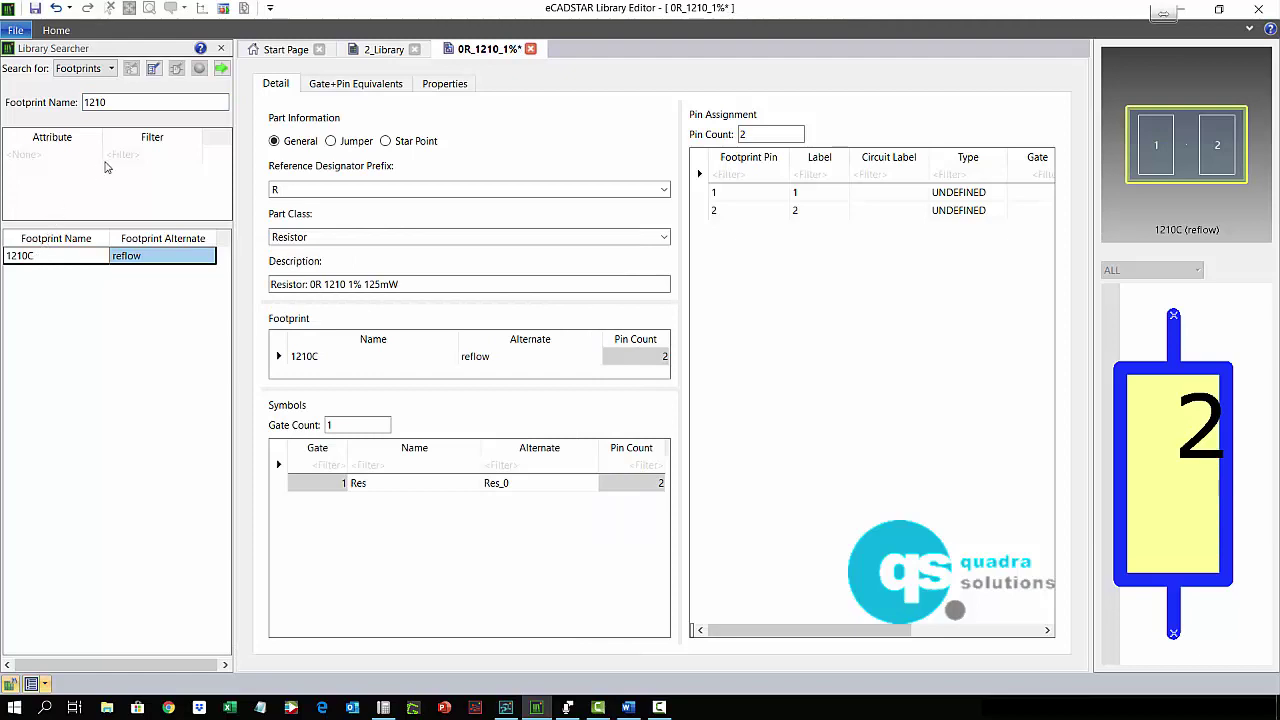
Step: Save the library and close the 0R_1210_1% part editor
click(16, 30)
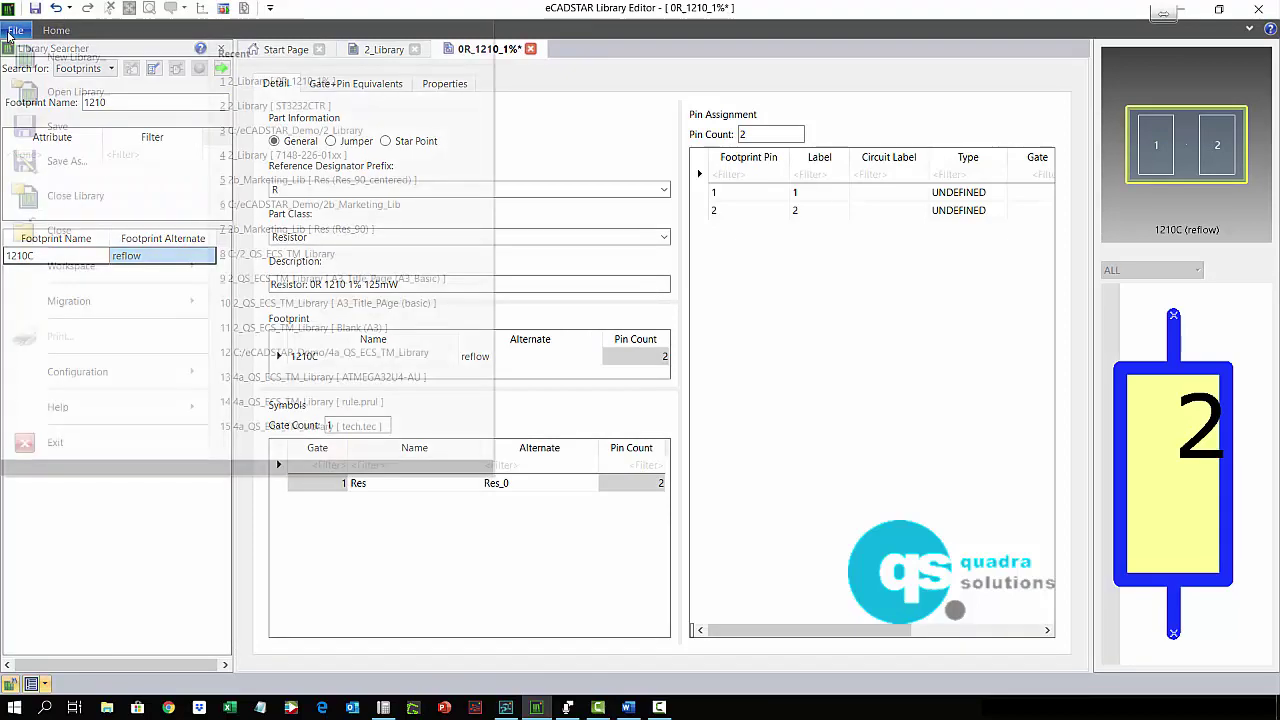
click(60, 126)
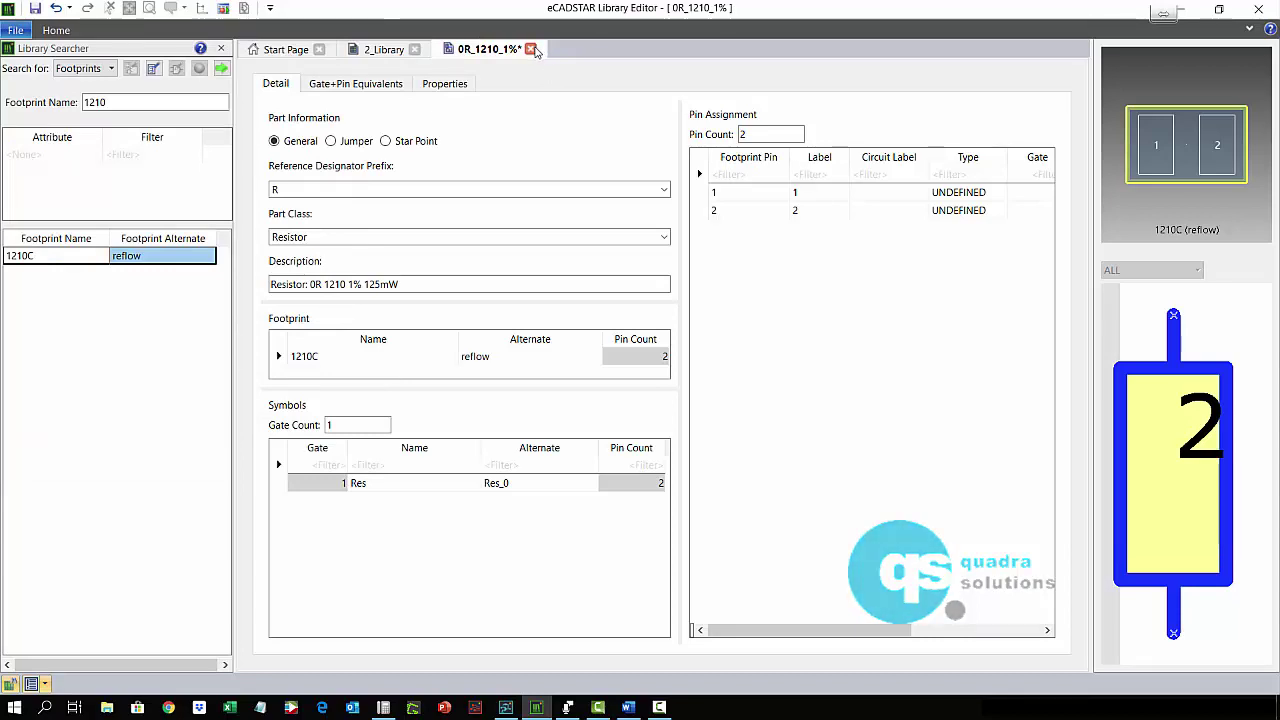
click(531, 49)
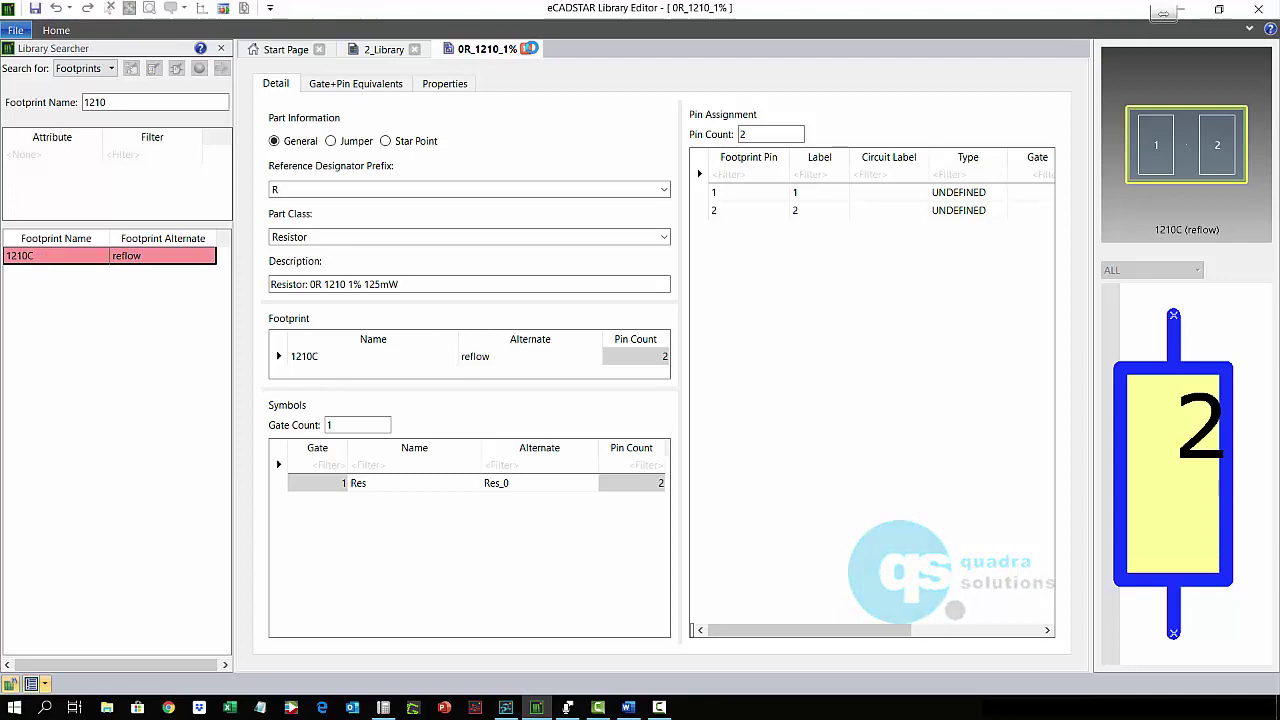
click(531, 49)
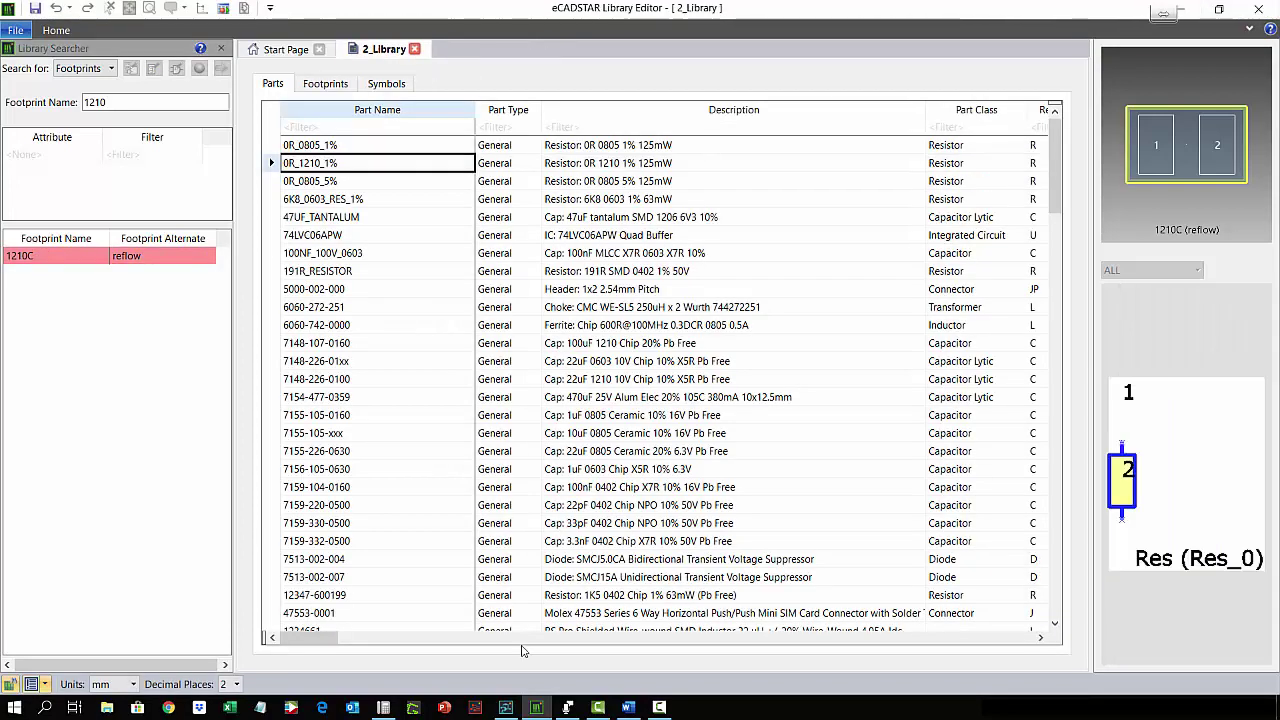
Step: Switch to the Schematic Editor and clear the 'st32' Part Name search
click(505, 707)
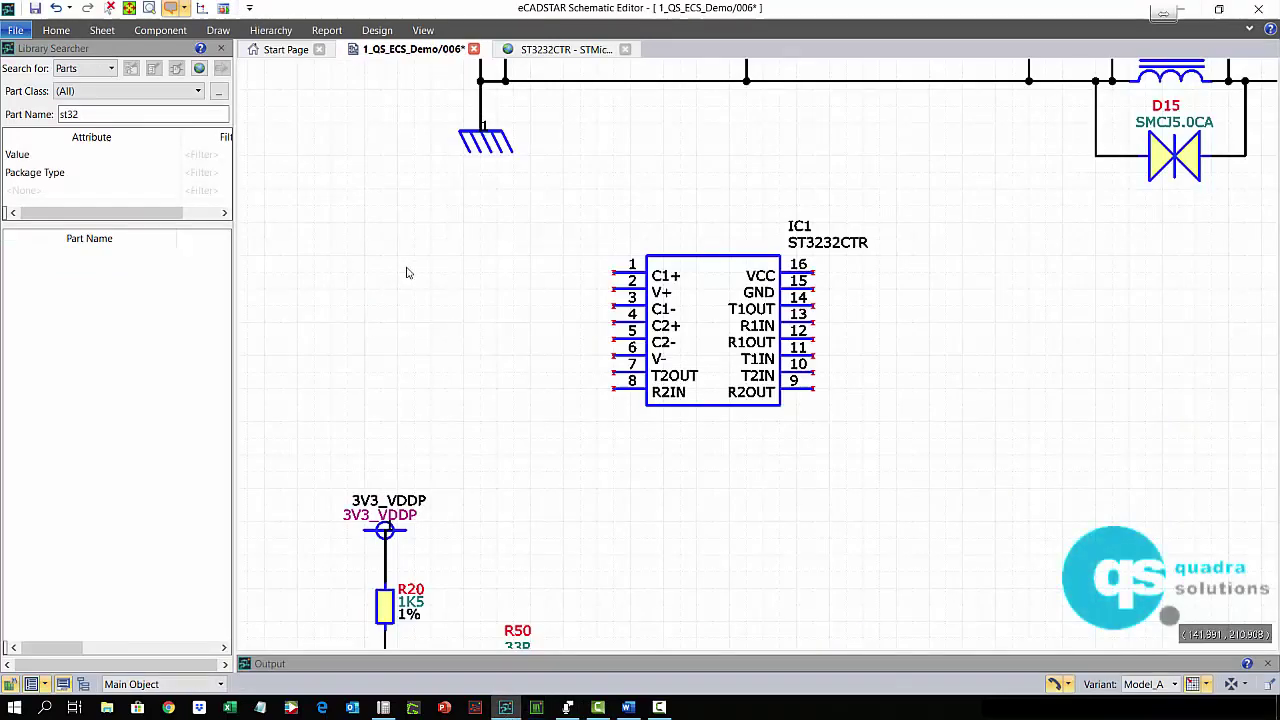
drag(80, 114, 42, 115)
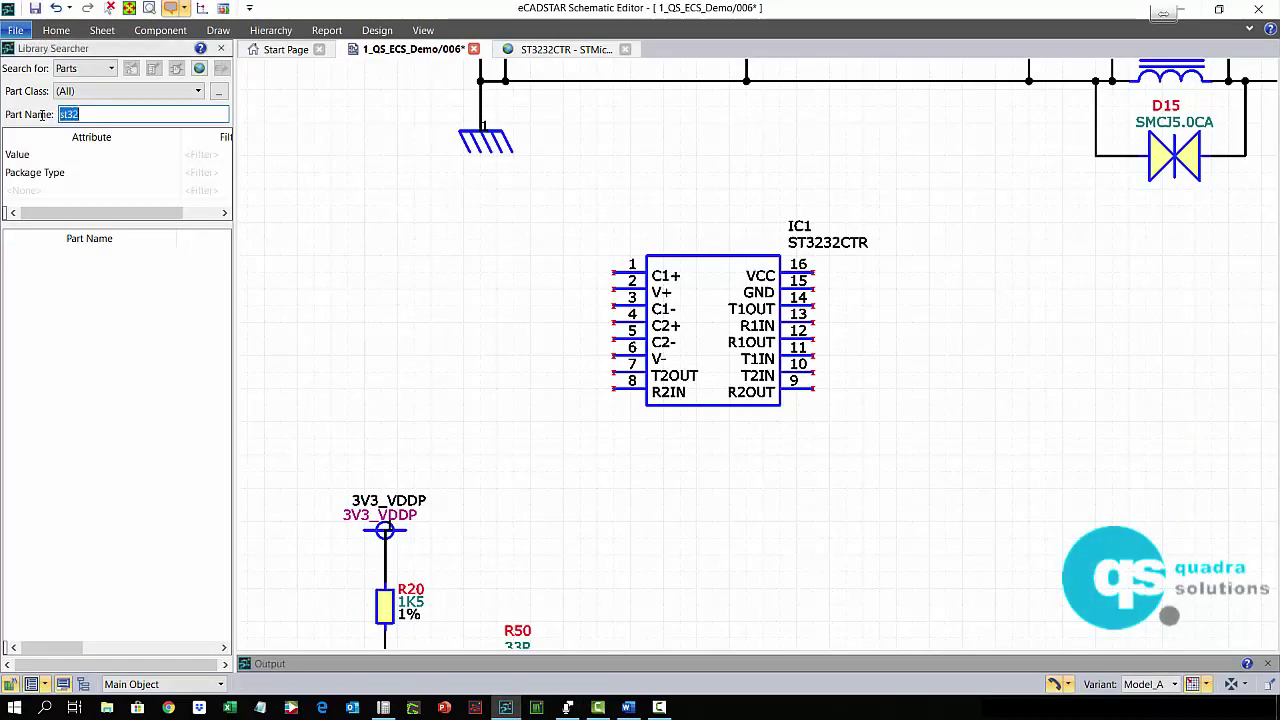
key(BackSpace)
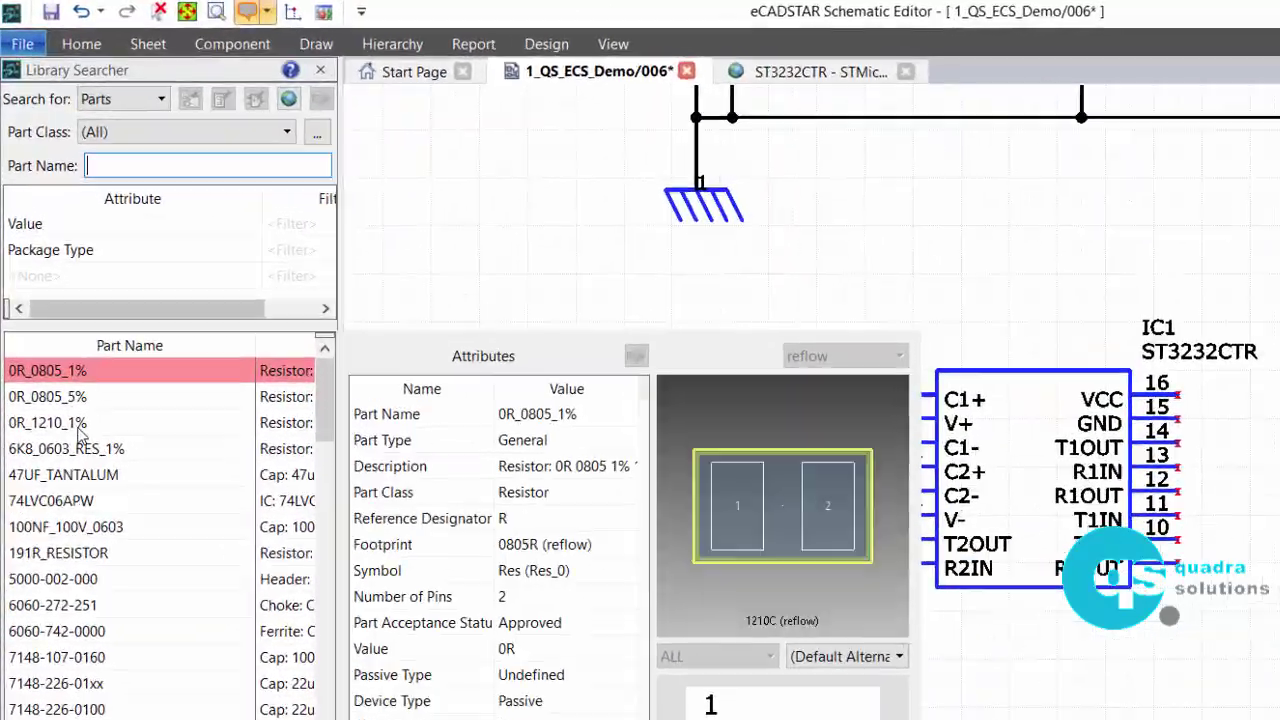
Step: Place the 0R_1210_1% resistor below IC1, where it becomes R289
click(57, 296)
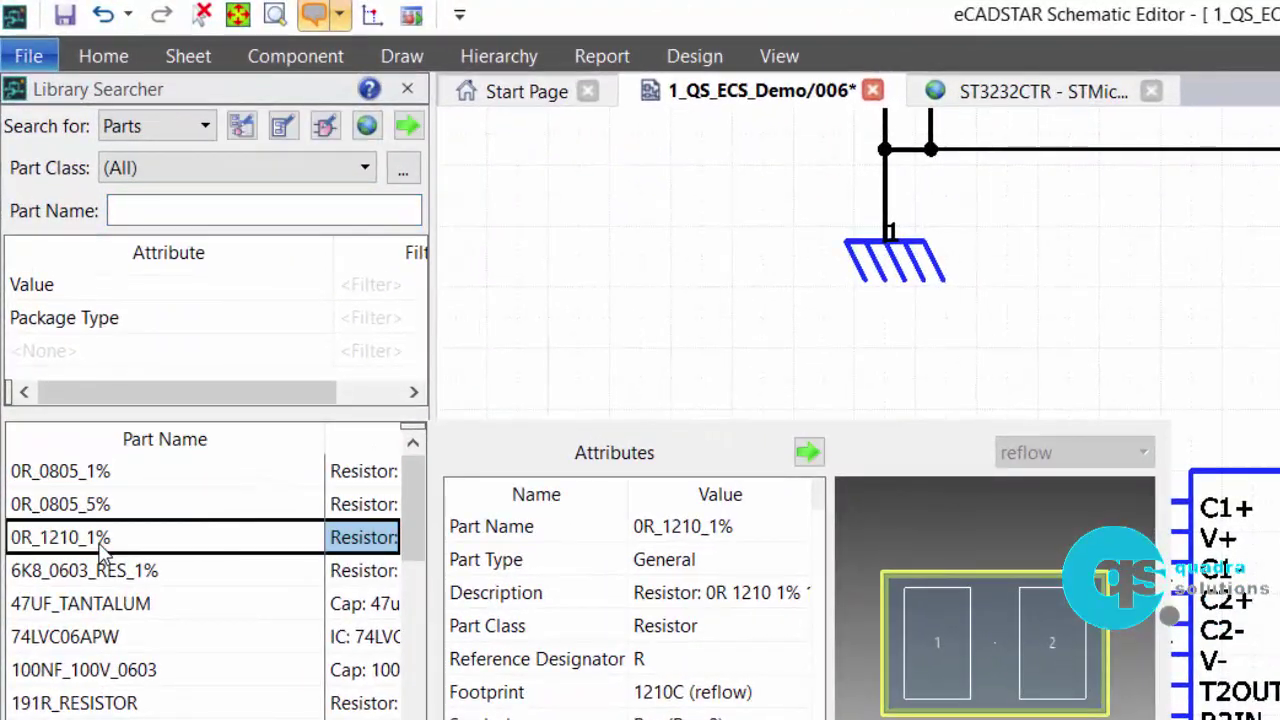
double_click(103, 540)
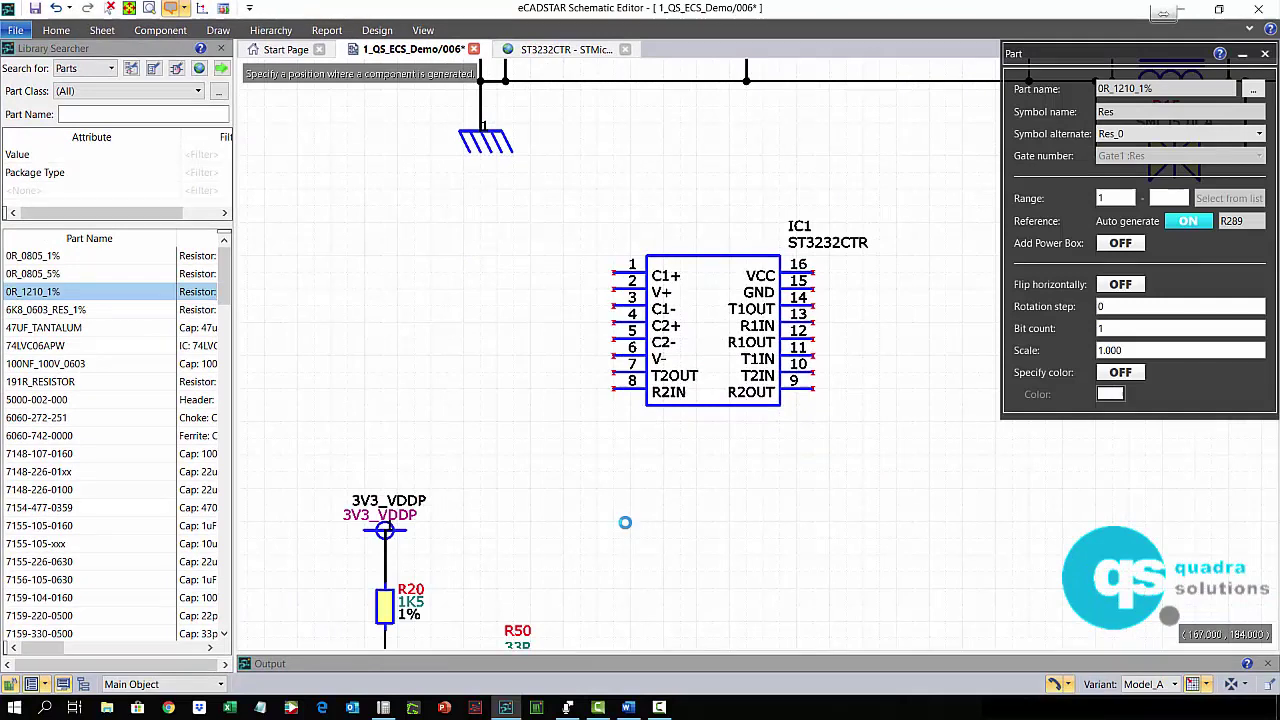
click(622, 516)
key(Escape)
click(695, 533)
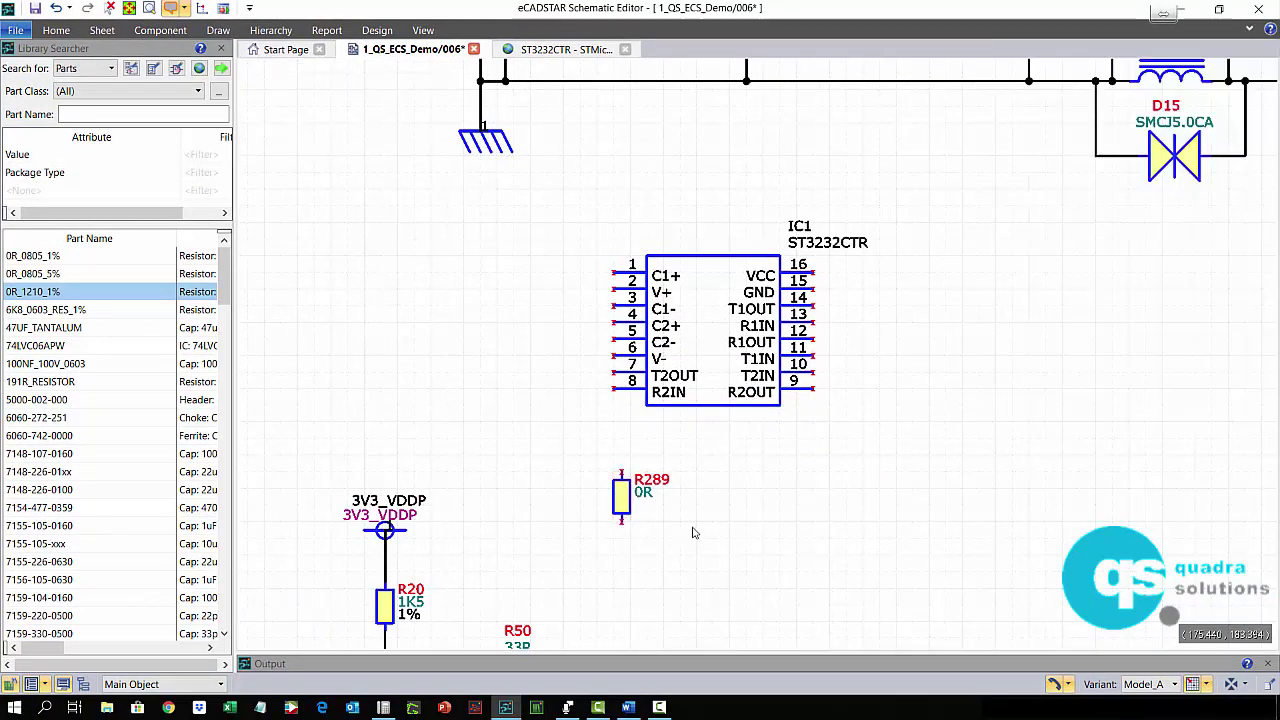